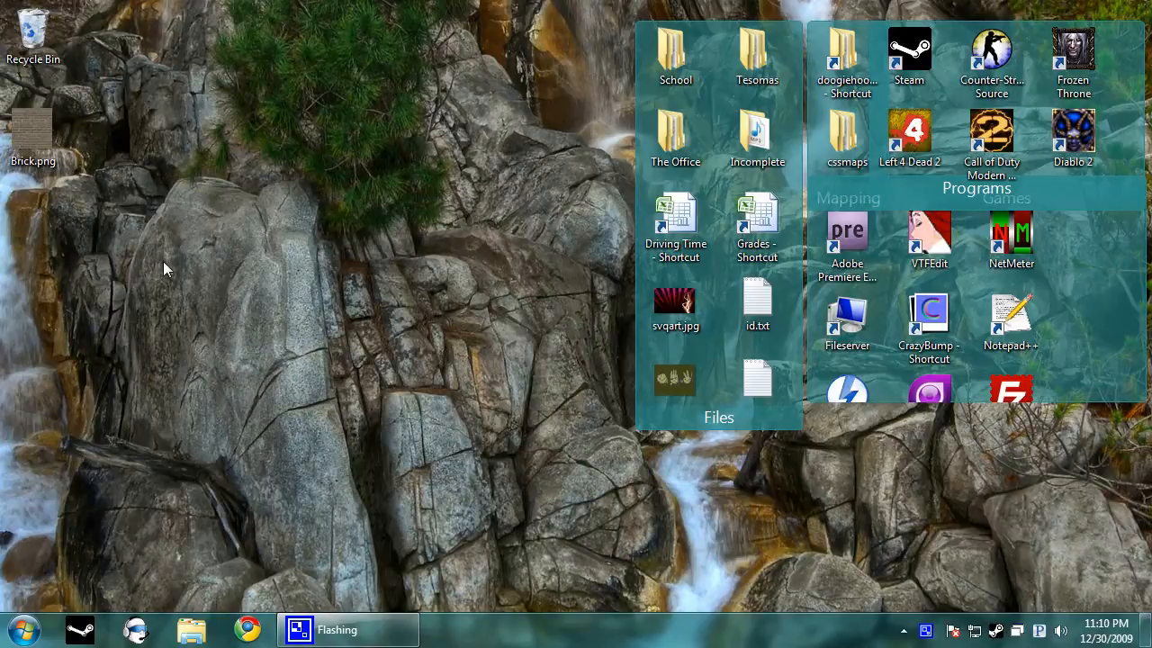
Preview Brick.png from the desktop in Windows Photo Viewer, then close the viewer.
right_click(18, 132)
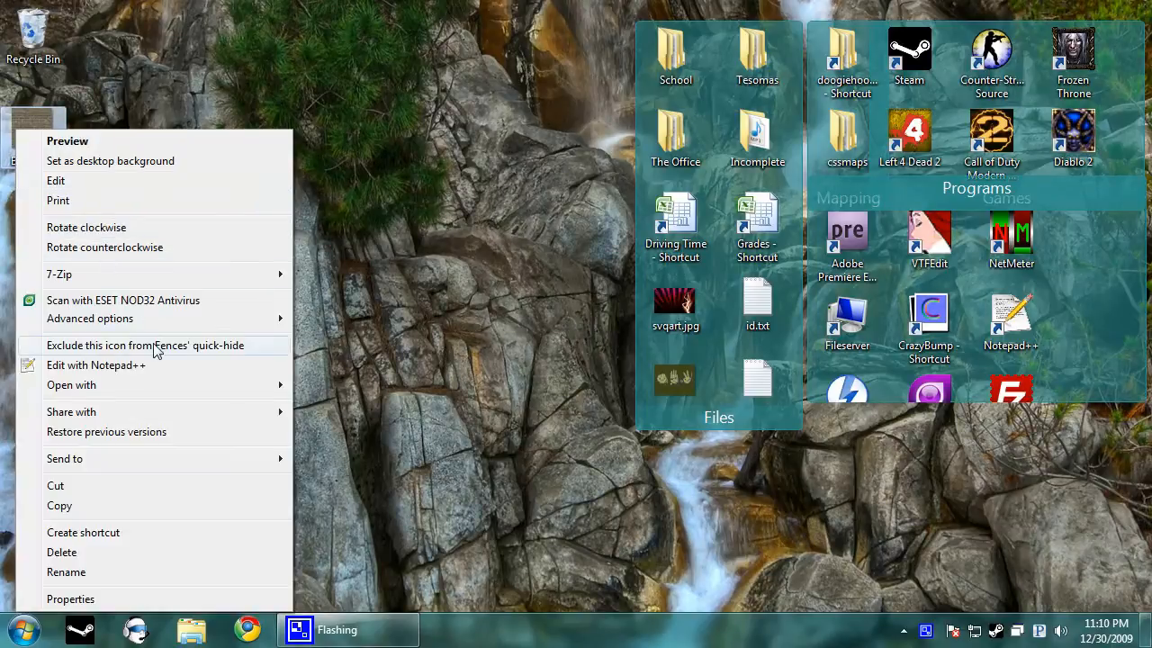
mouse_move(206, 389)
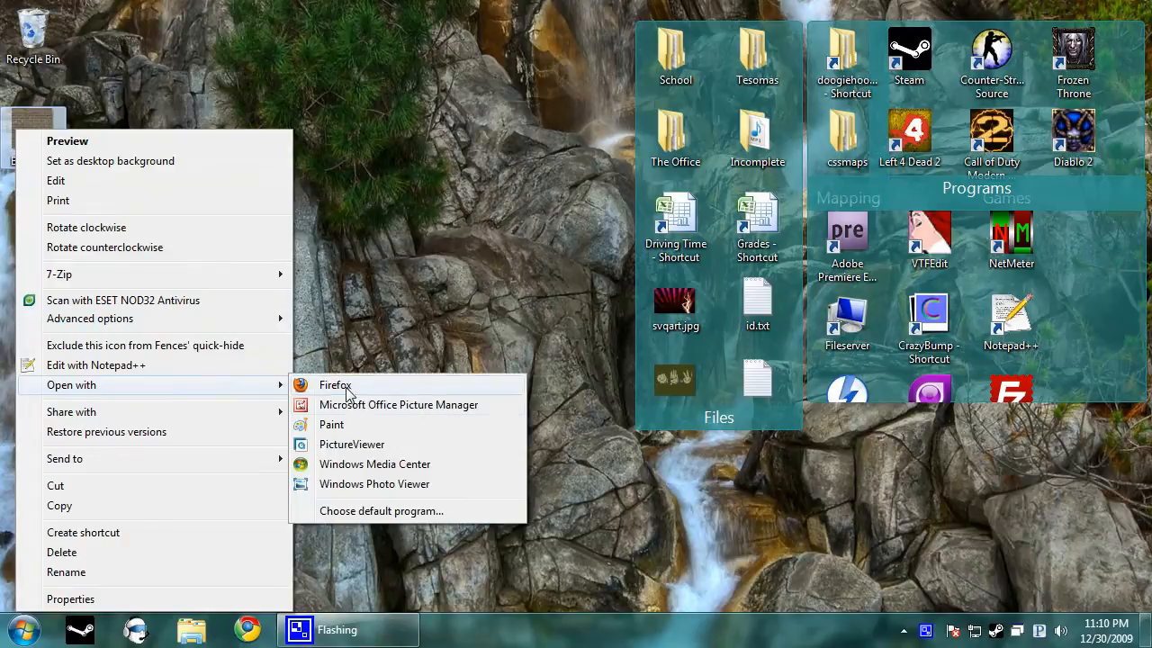
left_click(379, 483)
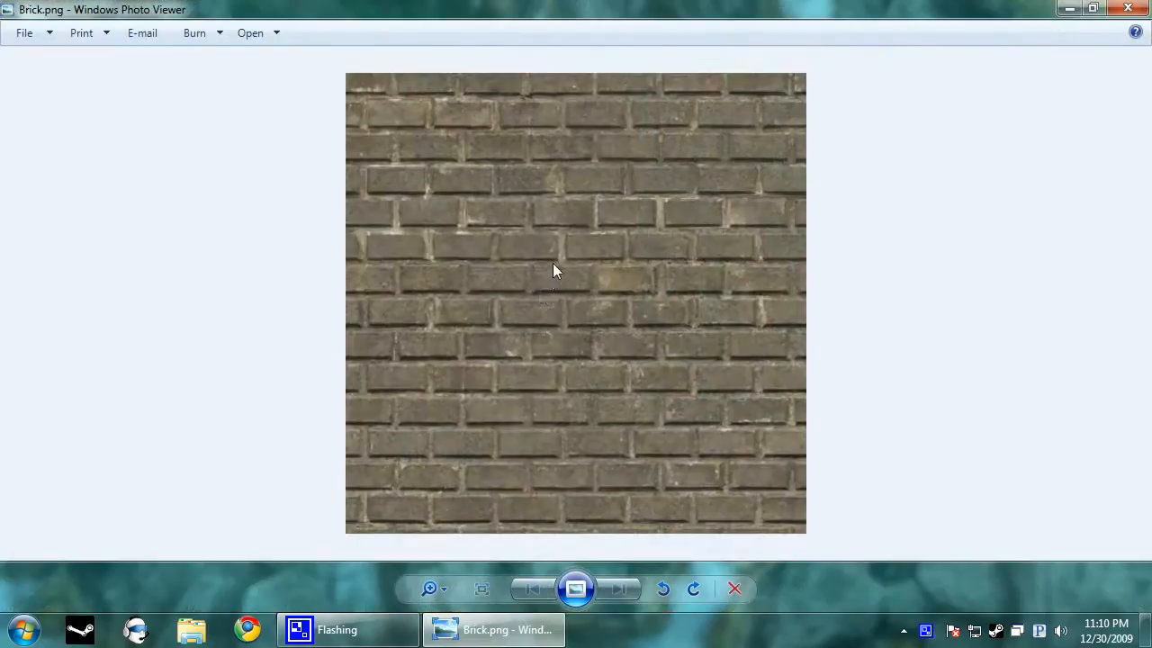
scroll(553, 270, "up", 1)
left_click_drag(825, 157, 905, 355)
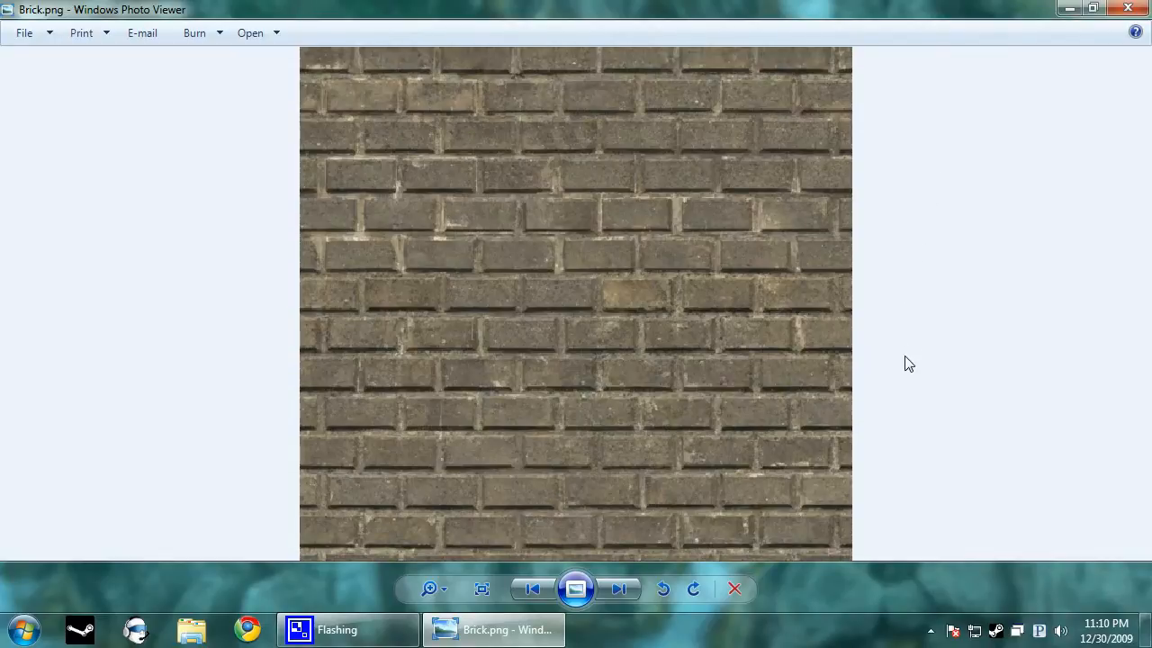
left_click(1128, 8)
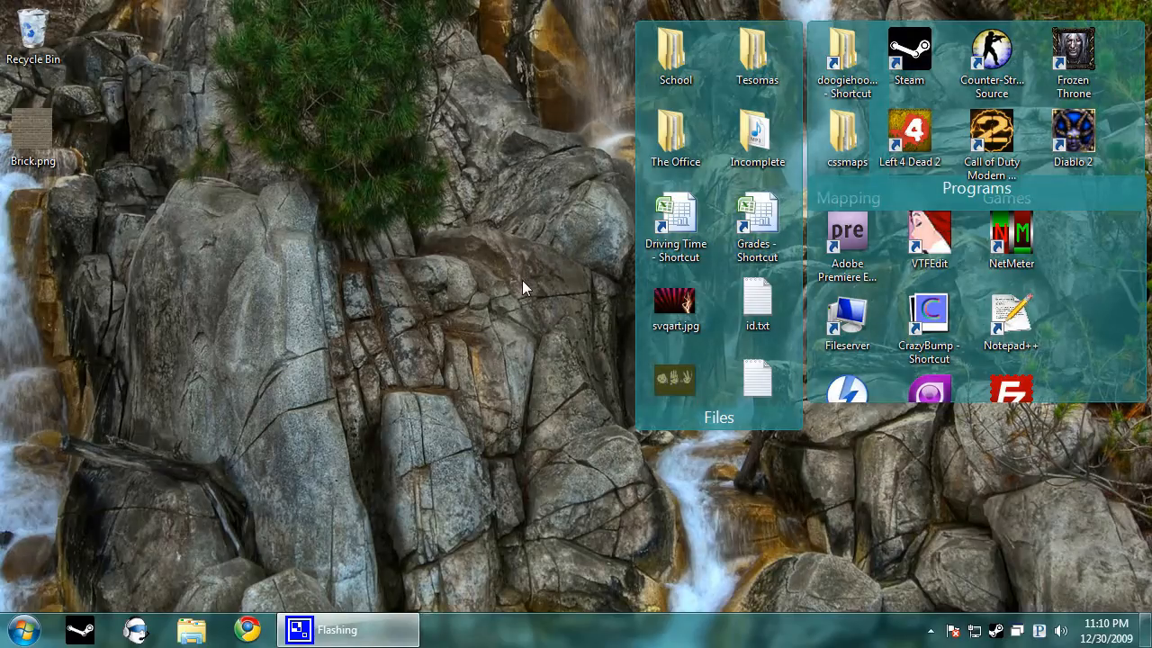
Open Brick.png from the desktop with VTFEdit to start importing it as a texture.
scroll(1137, 255, "up", 1)
left_click_drag(1136, 249, 1138, 250)
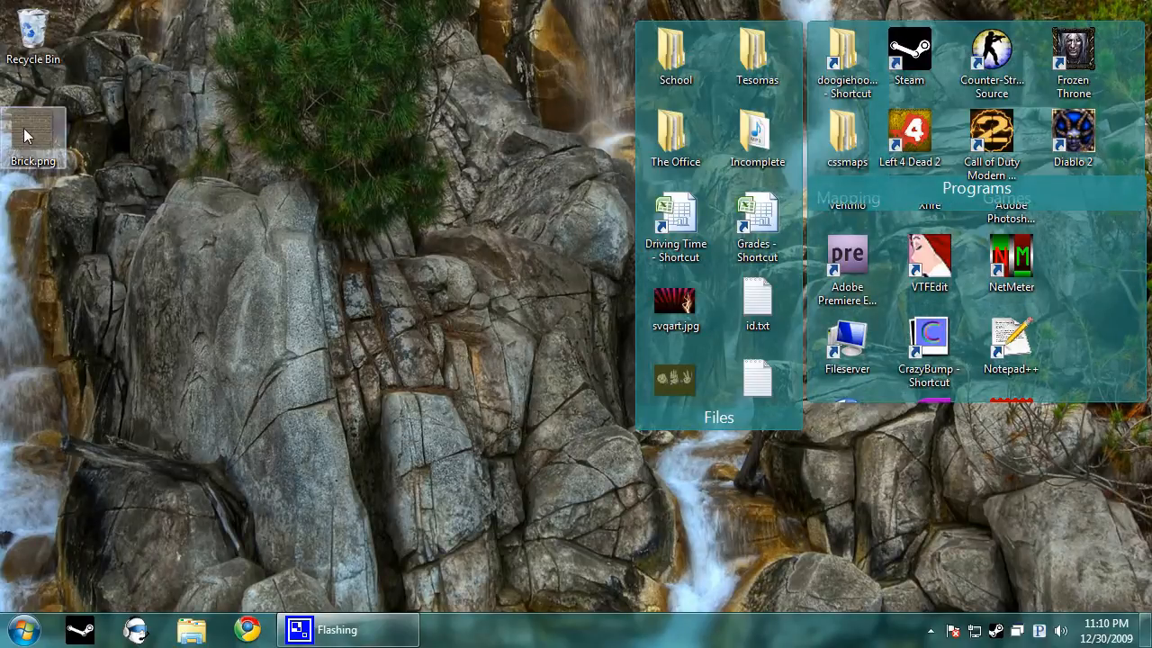
left_click_drag(25, 134, 933, 286)
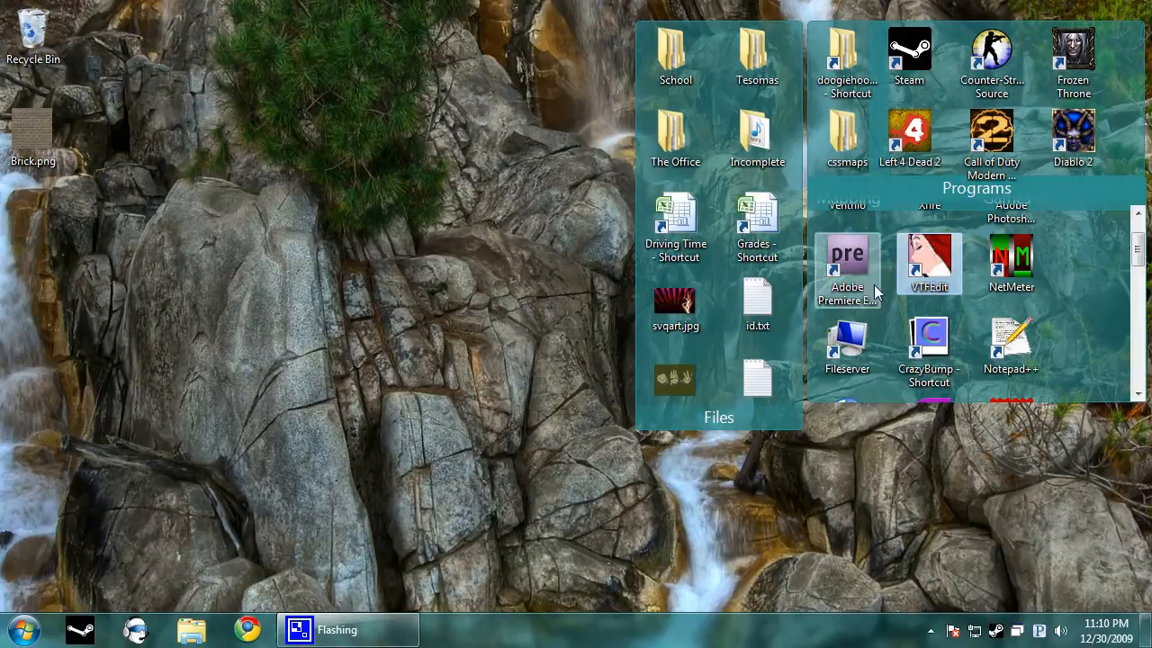
left_click_drag(37, 131, 943, 258)
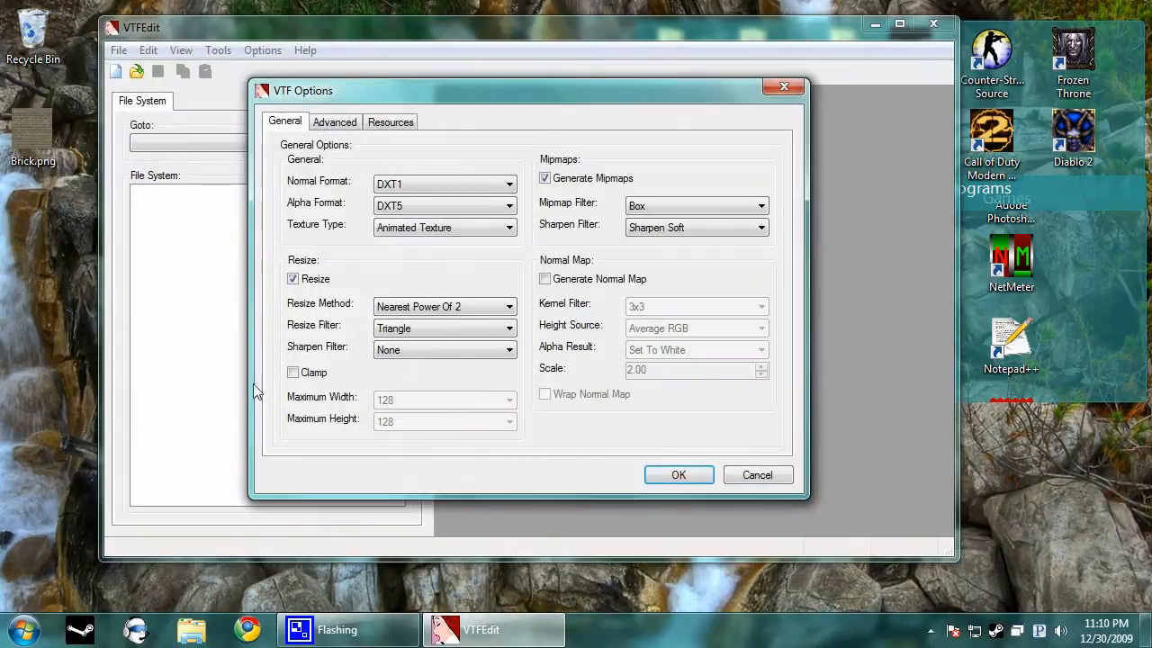
Enable Clamp in the VTF options and set the maximum width and height to 4096.
left_click(314, 372)
left_click(425, 401)
left_click(424, 556)
left_click(409, 421)
left_click(410, 581)
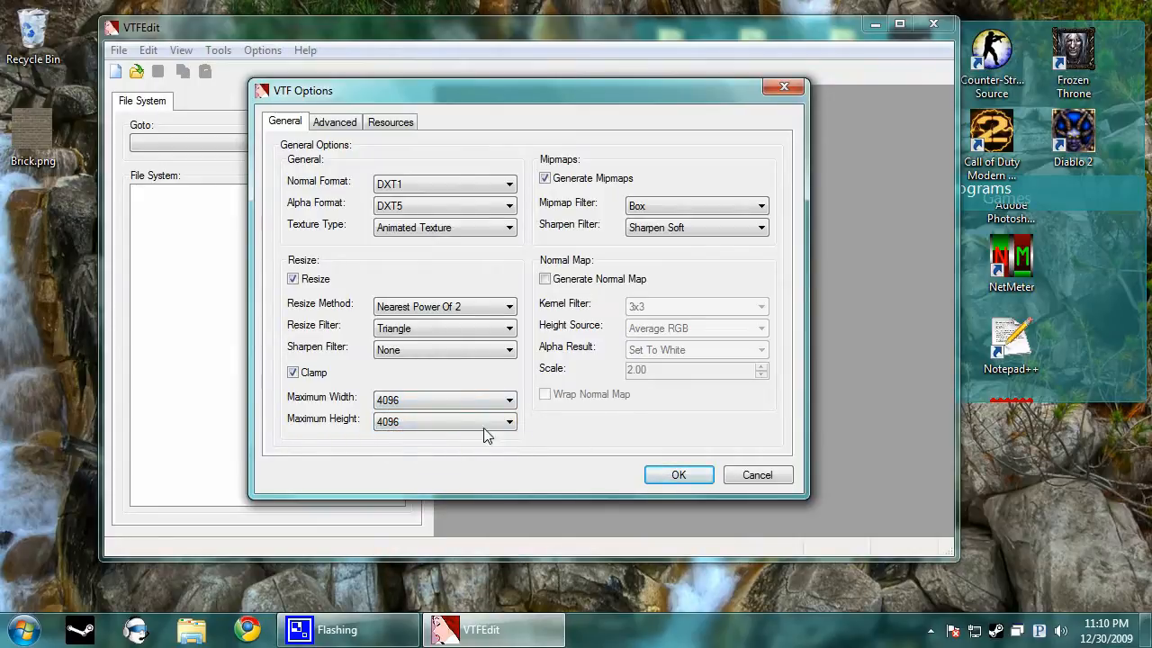
Keep the resize Sharpen Filter at None and accept the VTF options to import the brick image.
left_click(440, 353)
left_click(440, 364)
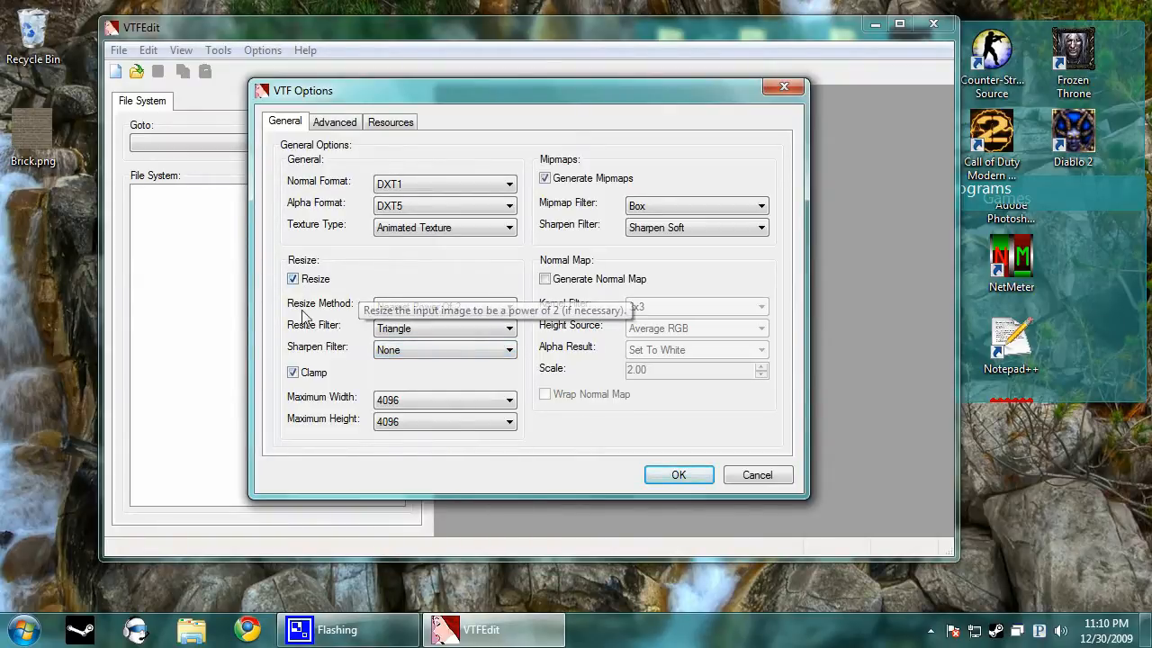
left_click(416, 349)
left_click(415, 349)
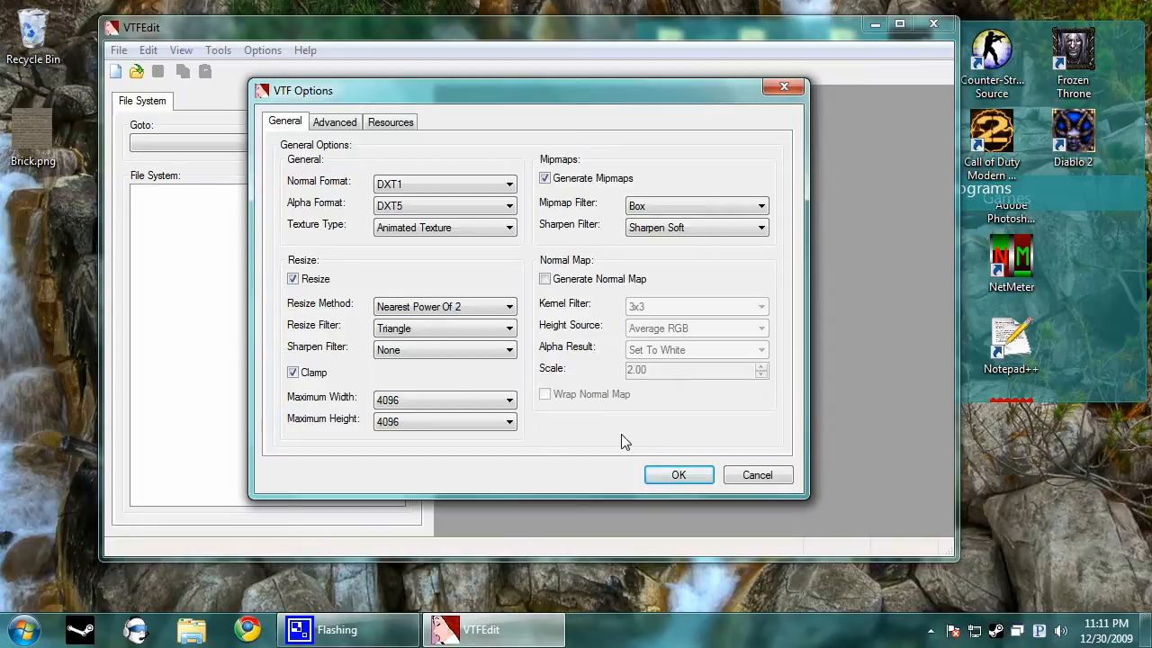
left_click(671, 475)
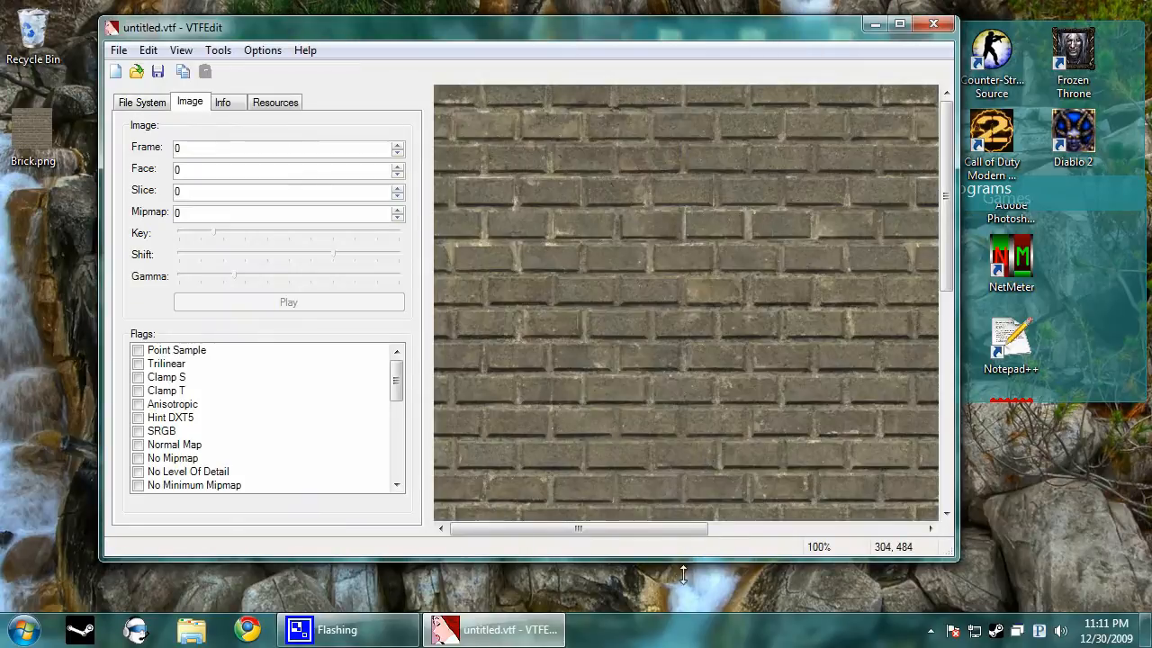
Maximize VTFEdit and examine the brick texture in tiled view to check how seamlessly it repeats.
left_click_drag(667, 528, 708, 529)
left_click(900, 23)
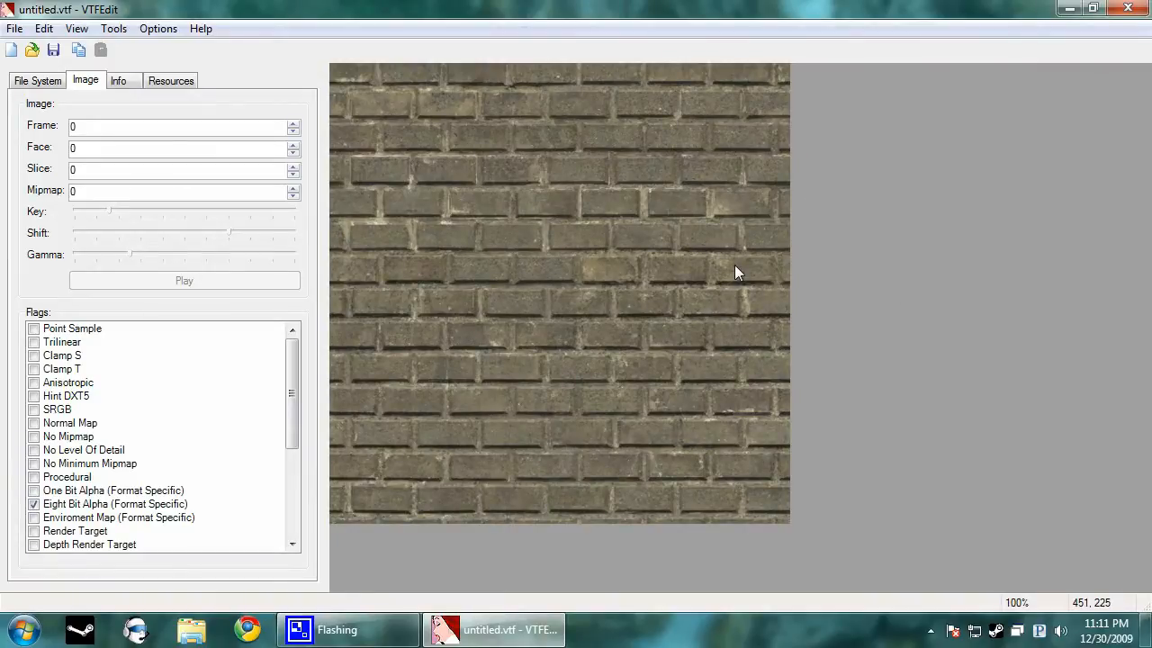
left_click(76, 28)
left_click(99, 89)
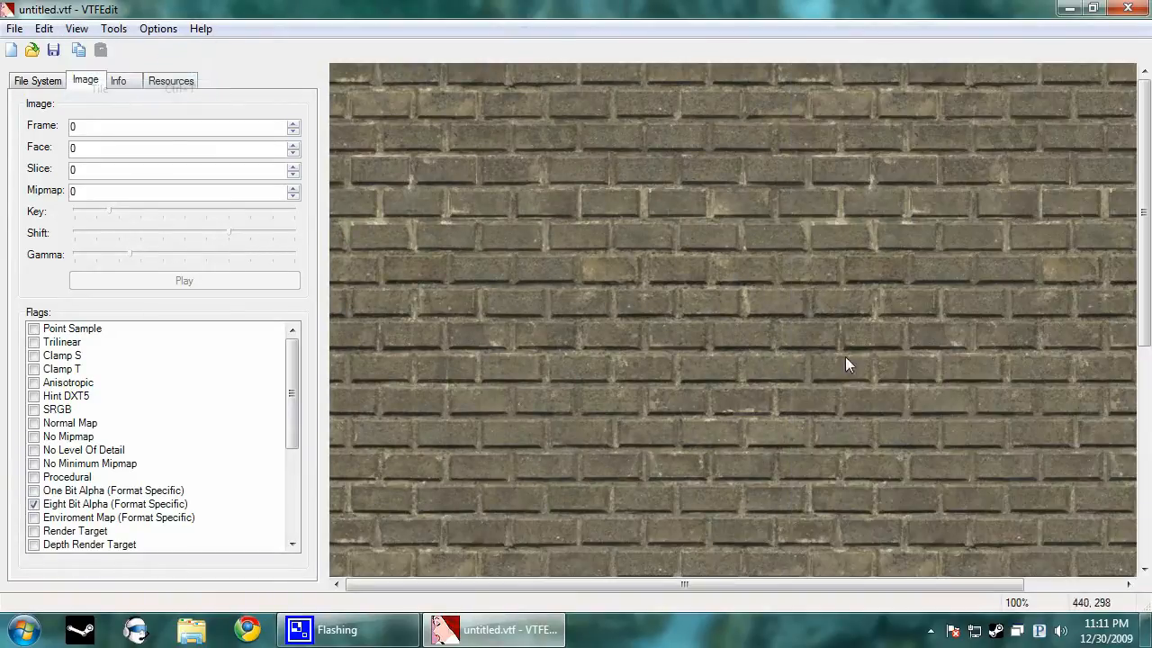
left_click_drag(1143, 173, 1148, 387)
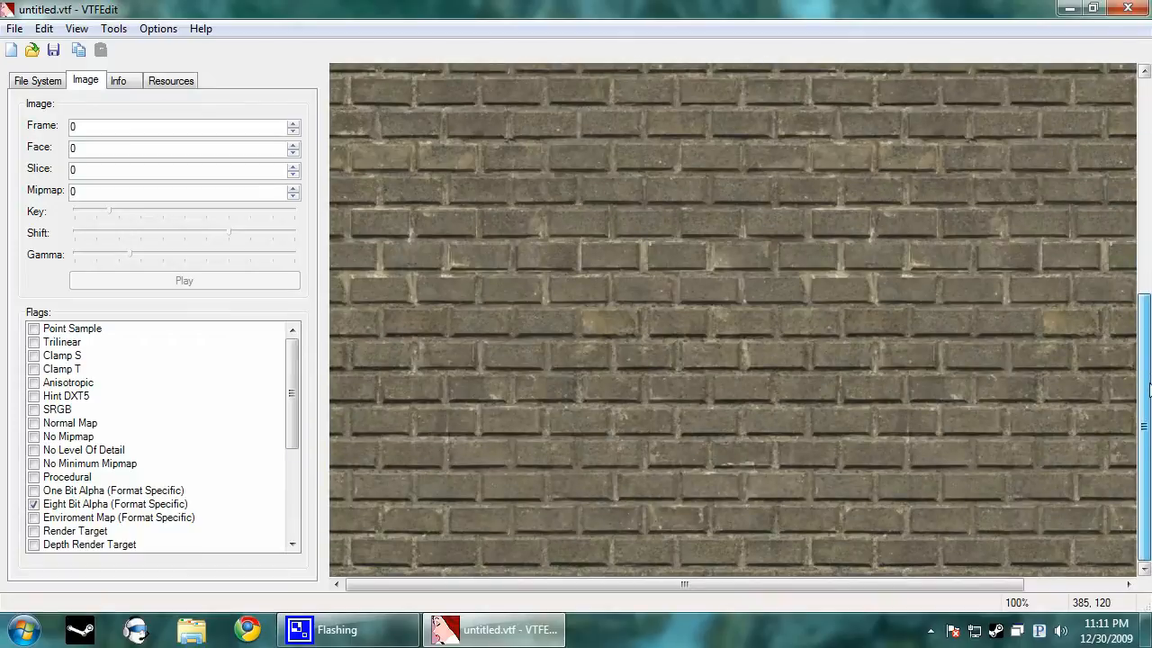
left_click_drag(1149, 431, 1149, 133)
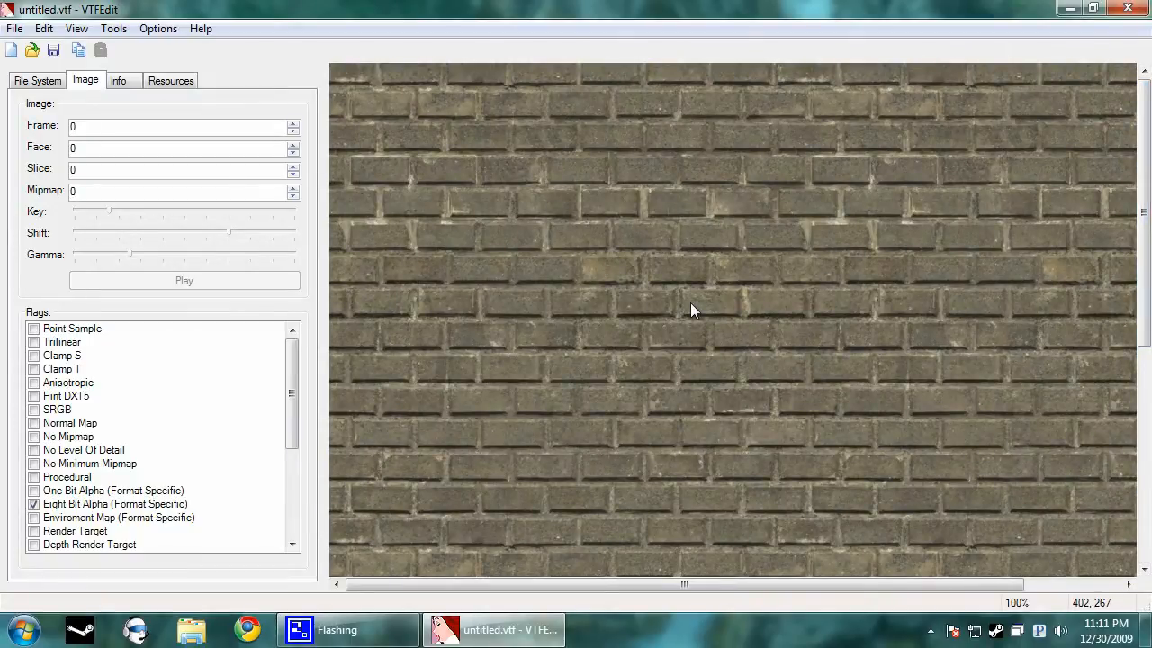
key("ctrl+t")
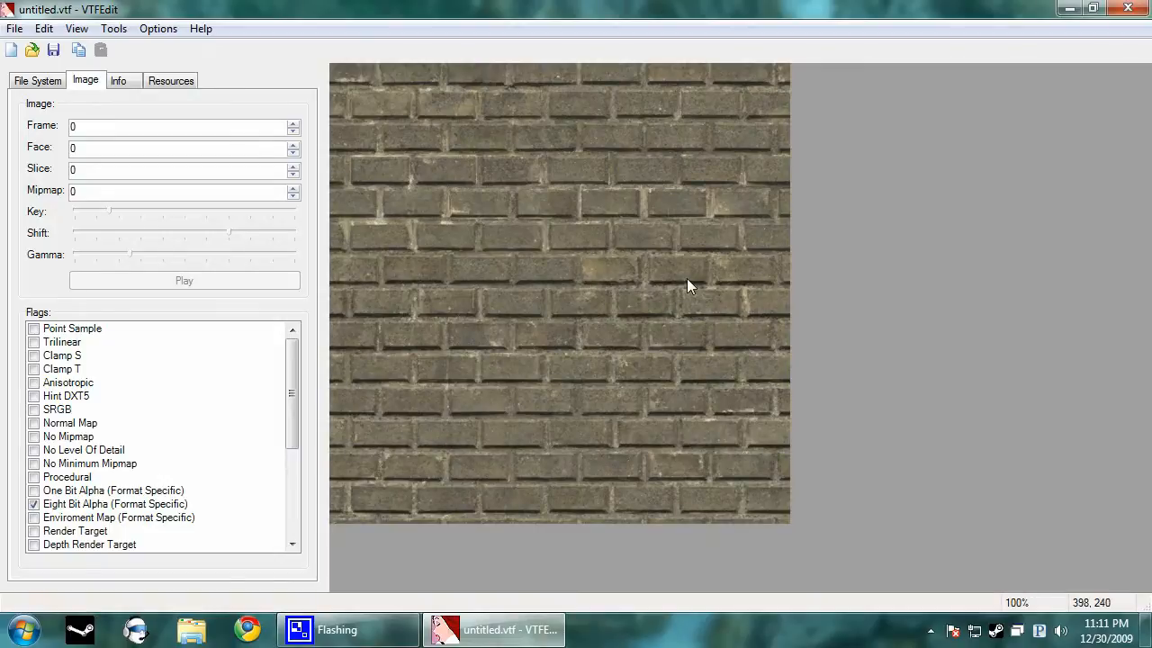
key("ctrl+t")
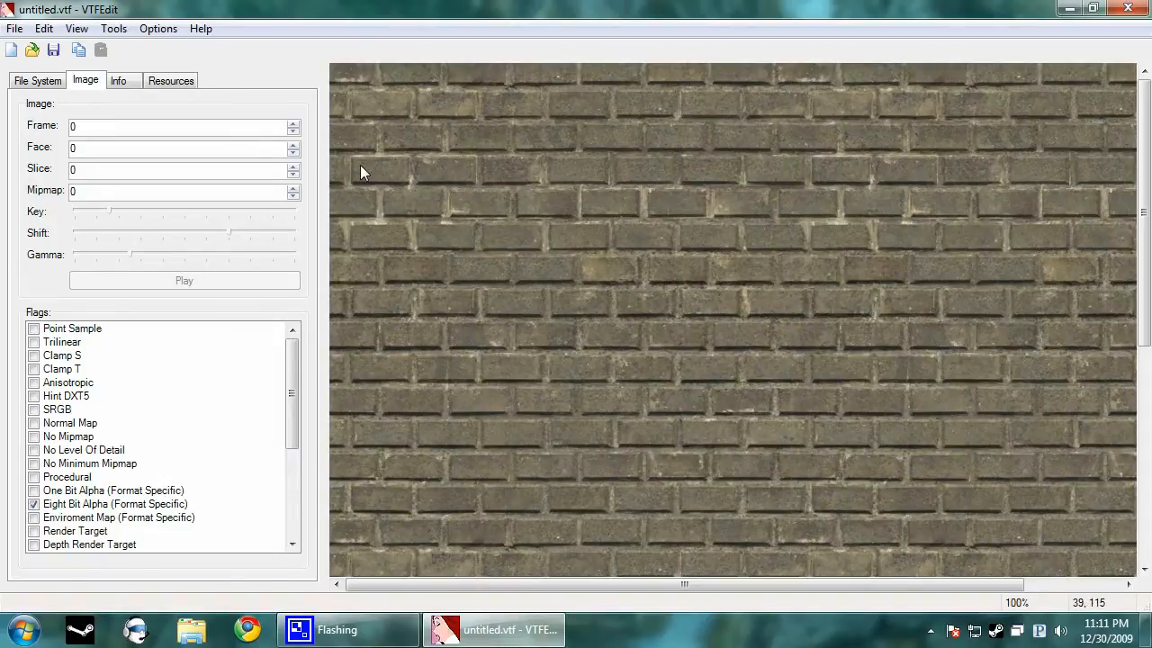
Save the texture to the Desktop as a VTF file named Brick1.
left_click(14, 28)
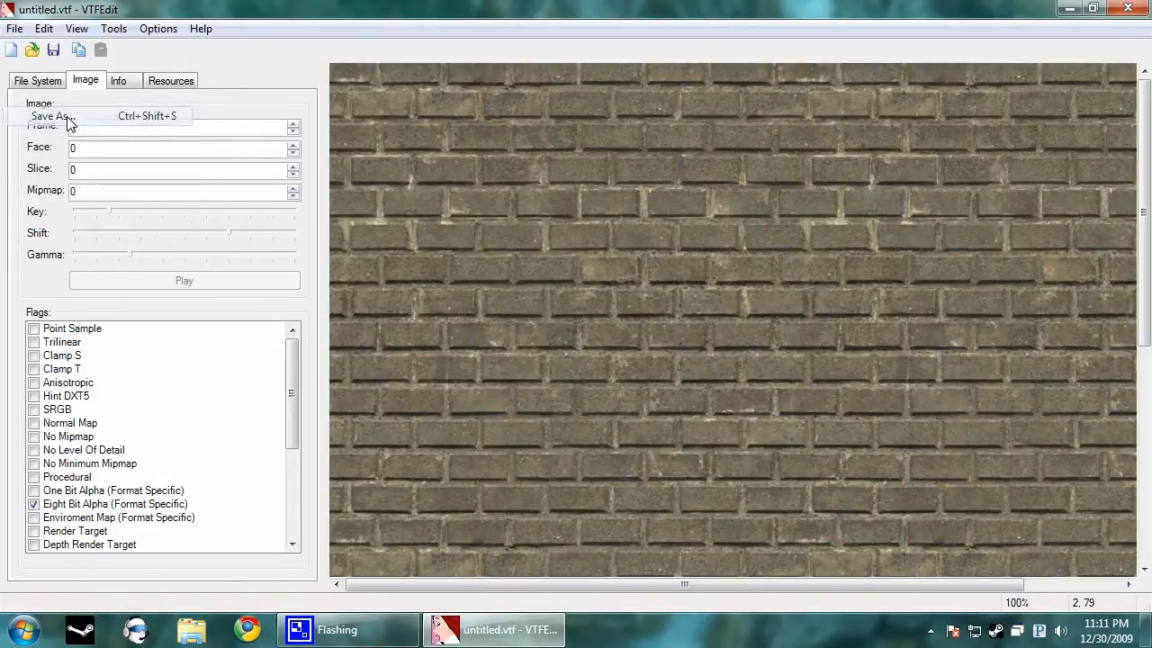
left_click(50, 116)
mouse_move(1145, 630)
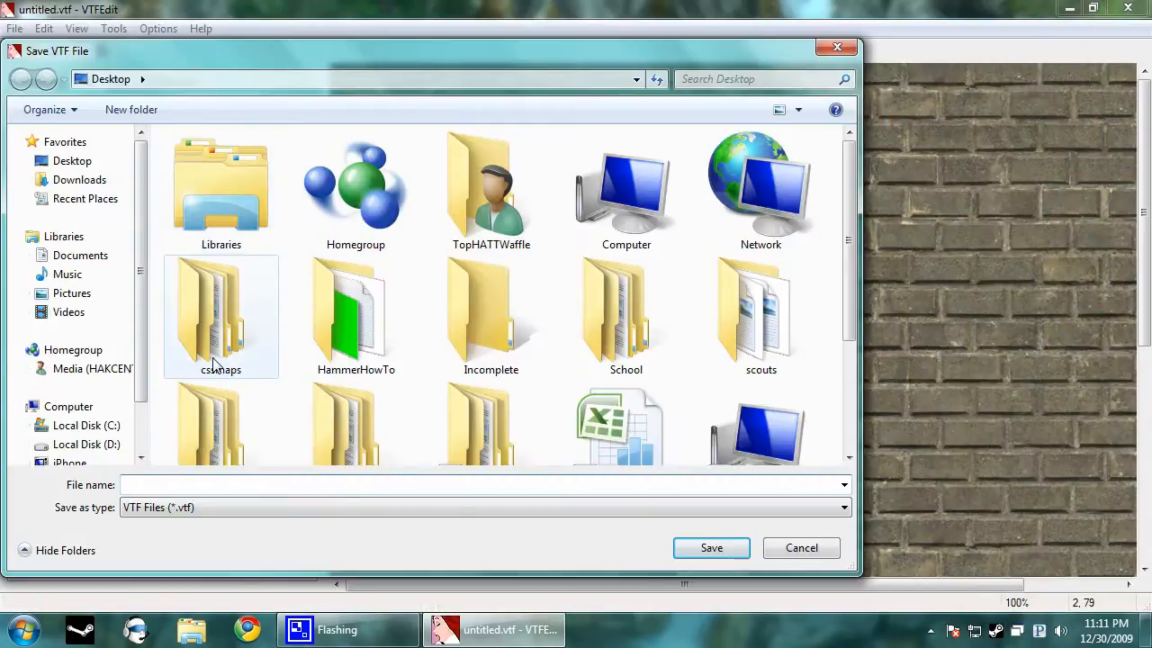
type("Brick1")
left_click(713, 549)
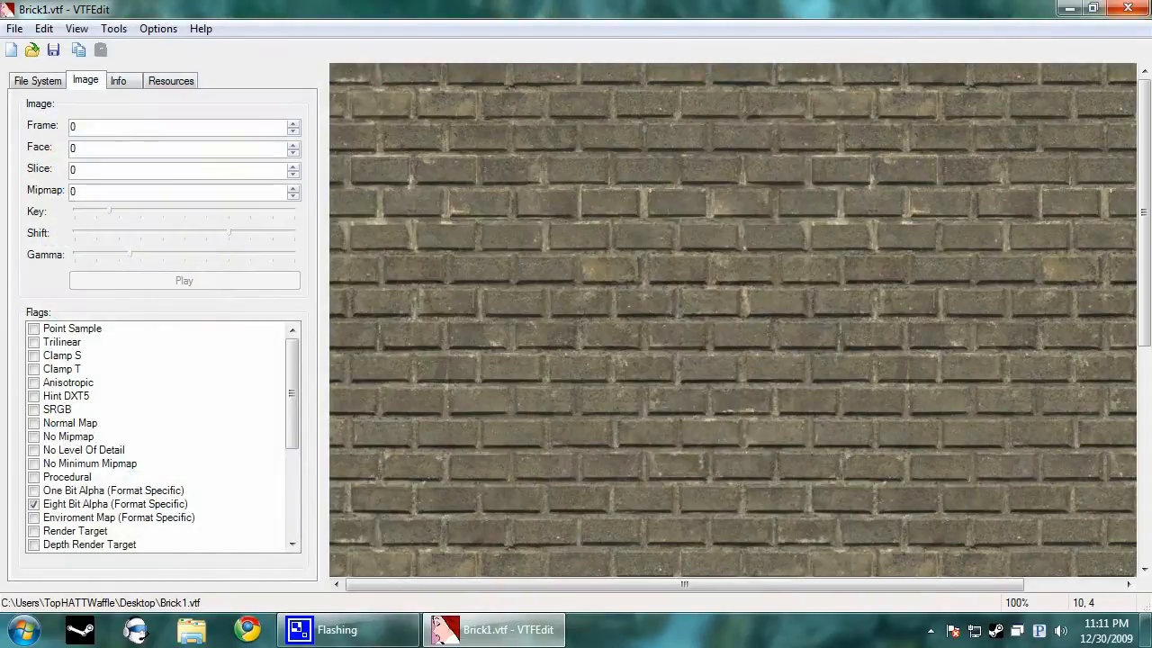
Minimize VTFEdit and open the materials folder inside counter-strike source\cstrike using the Steam account folder shortcut on the desktop.
left_click(1069, 8)
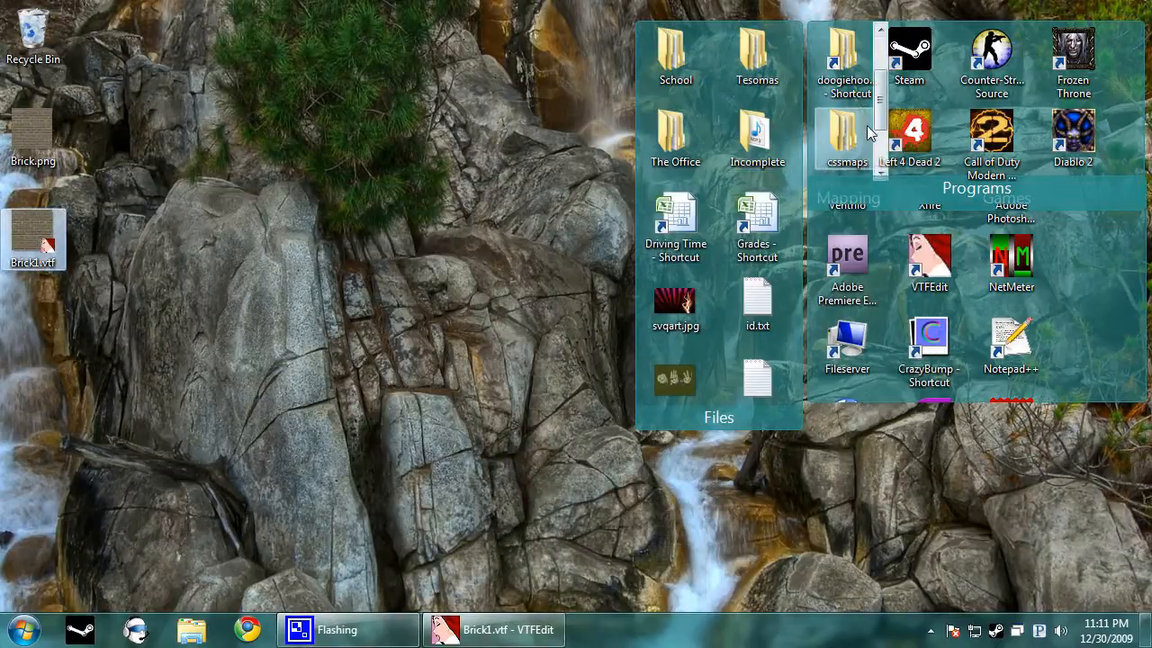
double_click(845, 61)
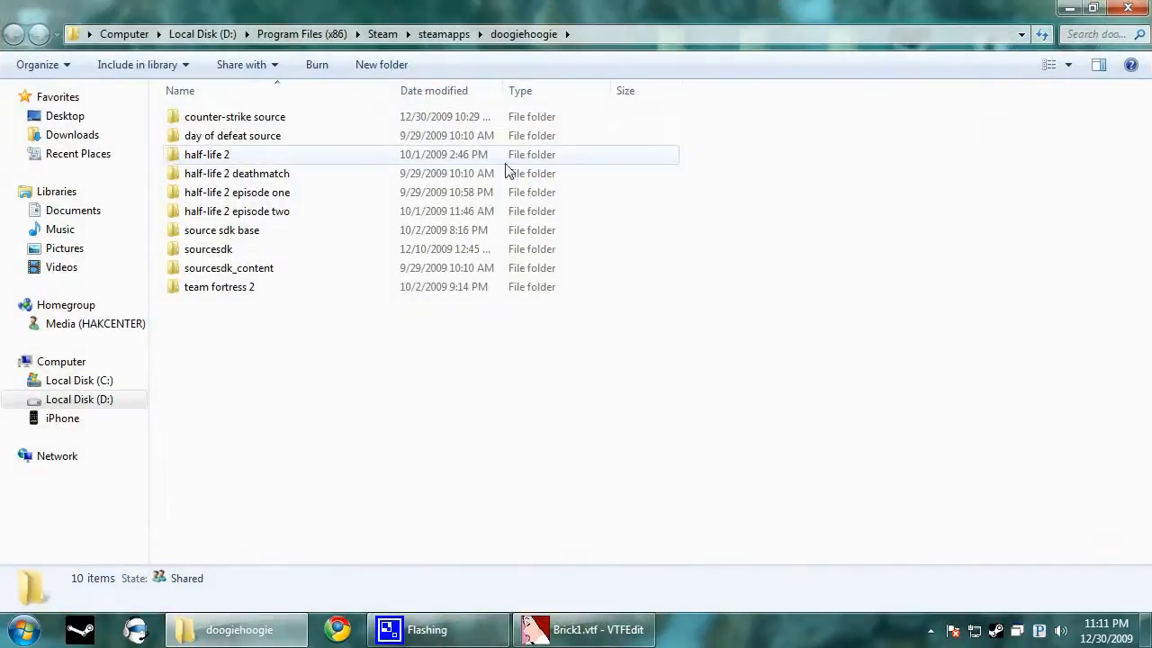
double_click(242, 118)
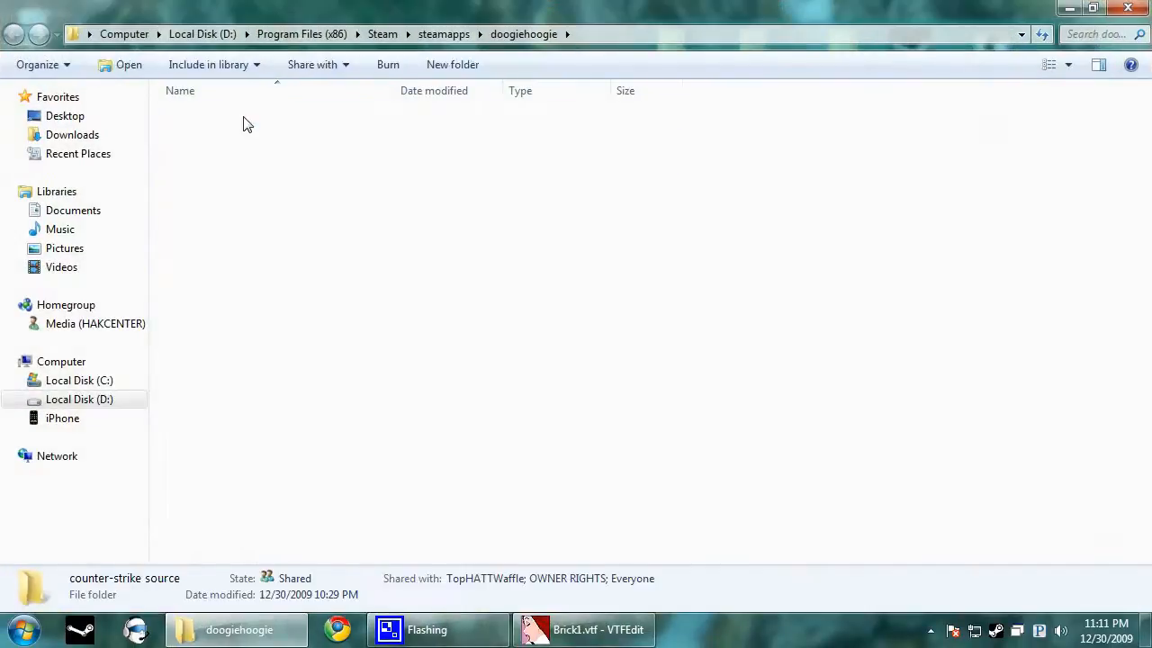
double_click(226, 140)
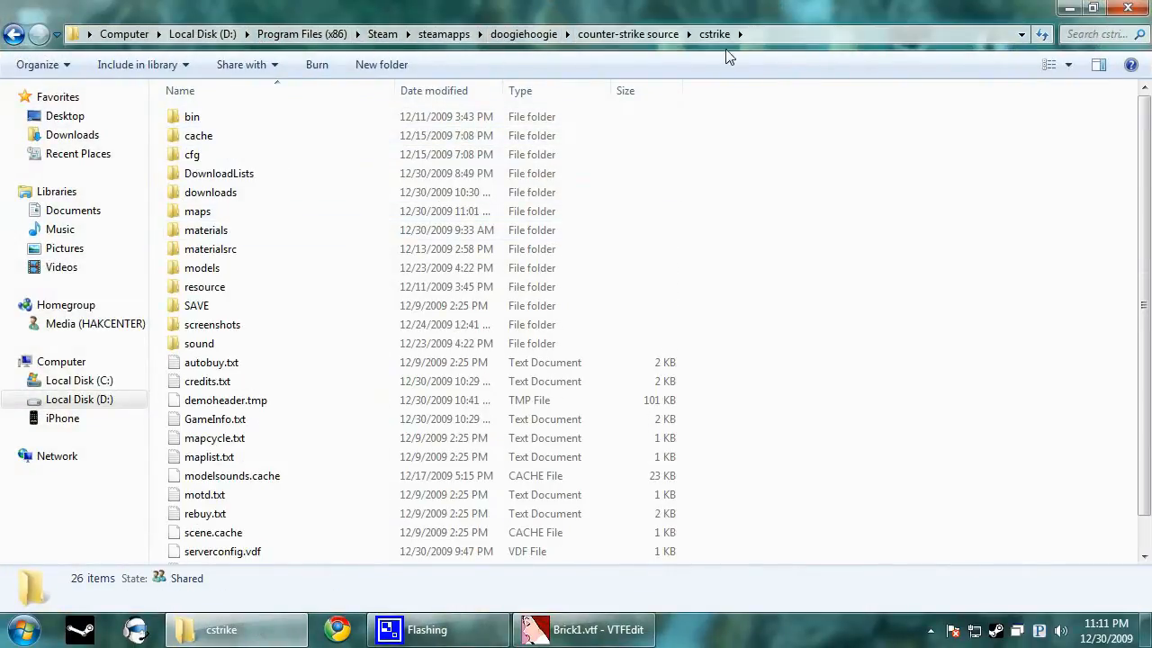
double_click(221, 231)
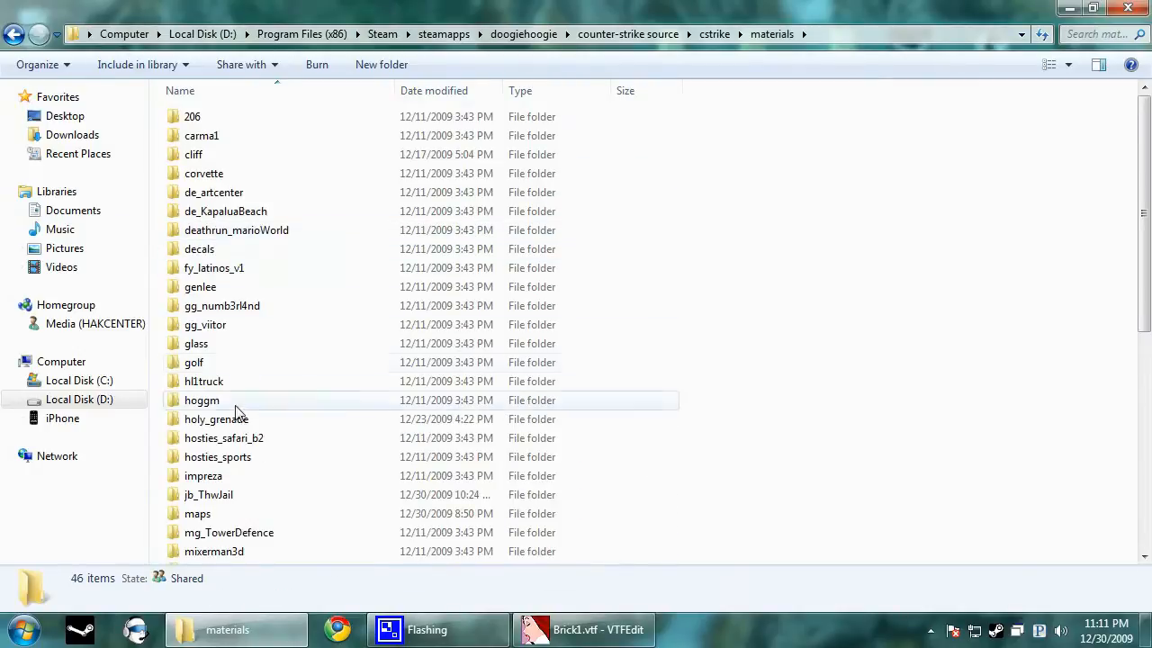
Find and open the TEST subfolder inside the materials folder.
scroll(238, 416, "down", 1)
right_click(833, 362)
left_click(729, 311)
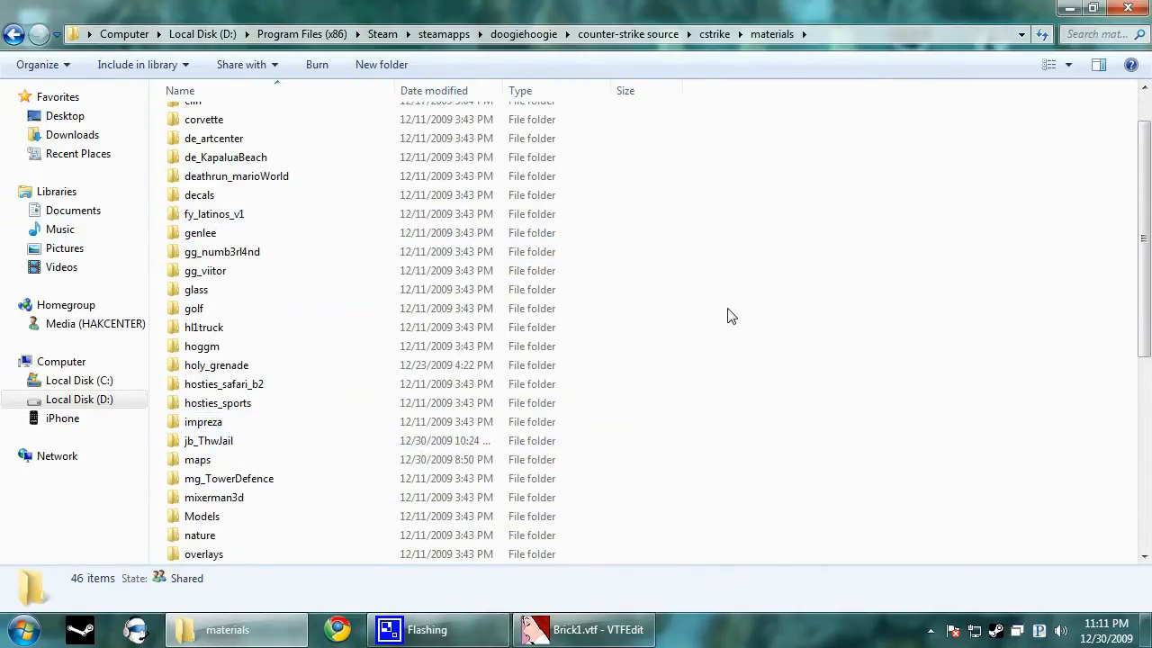
left_click(576, 310)
key("t")
left_click(218, 424)
double_click(218, 424)
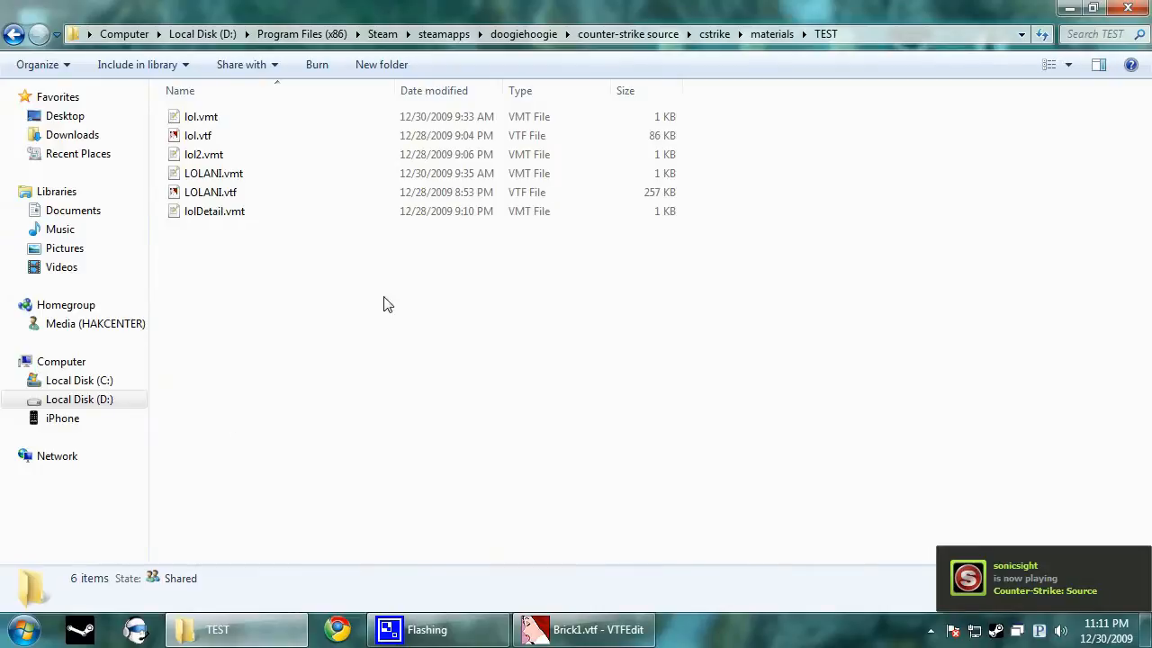
Delete all files in the TEST folder.
key("ctrl+a")
key("Delete")
key("Return")
Restore the TEST folder window to a smaller size and copy Brick1.vtf from the desktop into the folder.
double_click(257, 7)
left_click_drag(42, 237, 408, 196)
left_click_drag(448, 94, 643, 64)
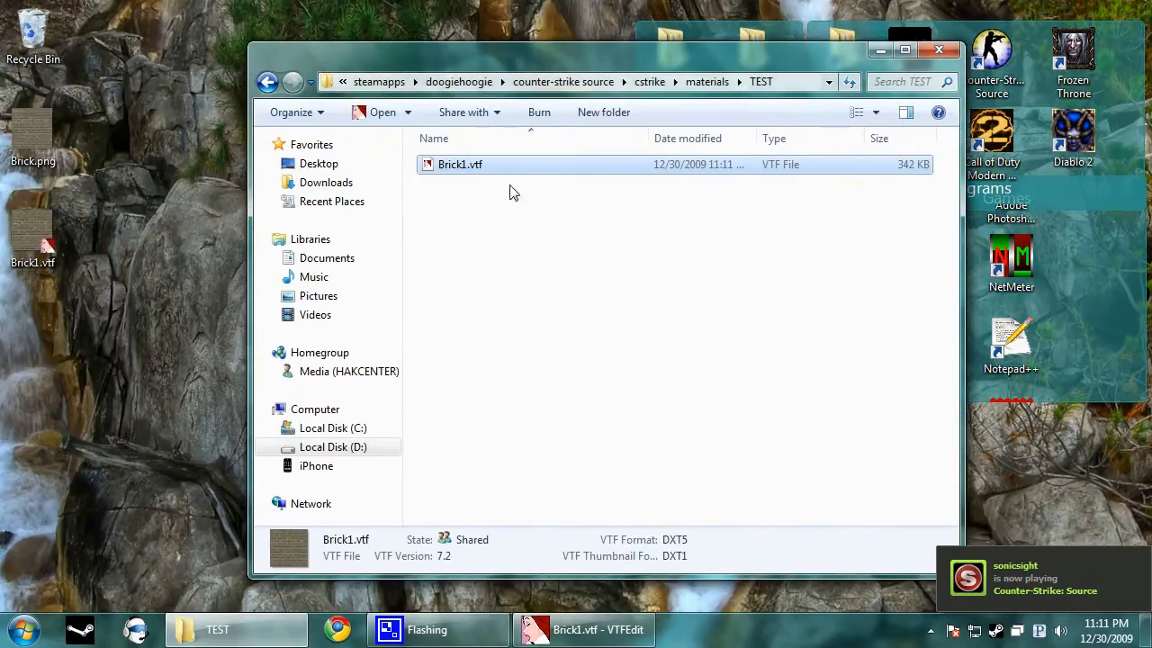
Open the TEST folder's Brick1.vtf in VTFEdit and start creating a VMT file for it.
double_click(477, 169)
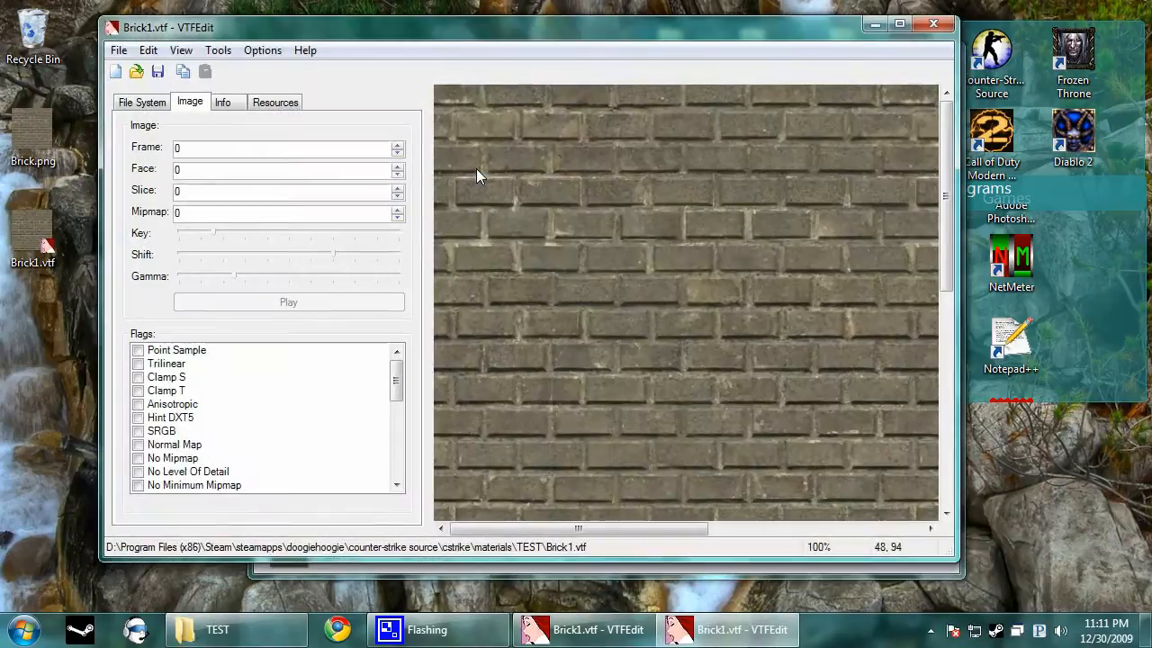
left_click(218, 51)
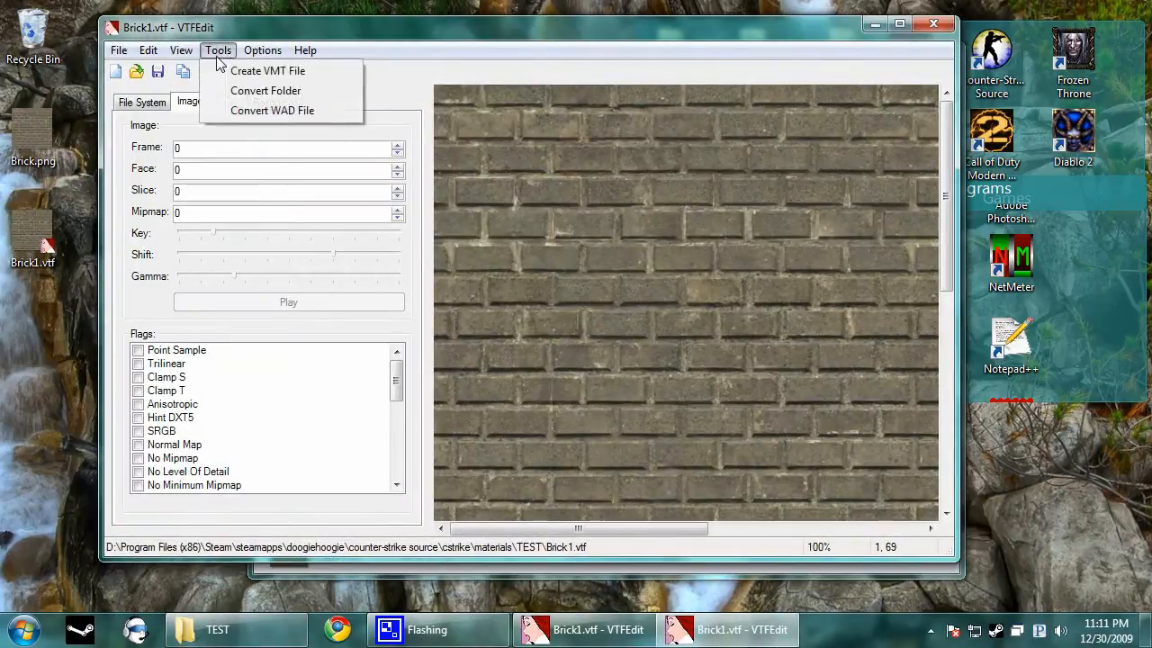
left_click(270, 71)
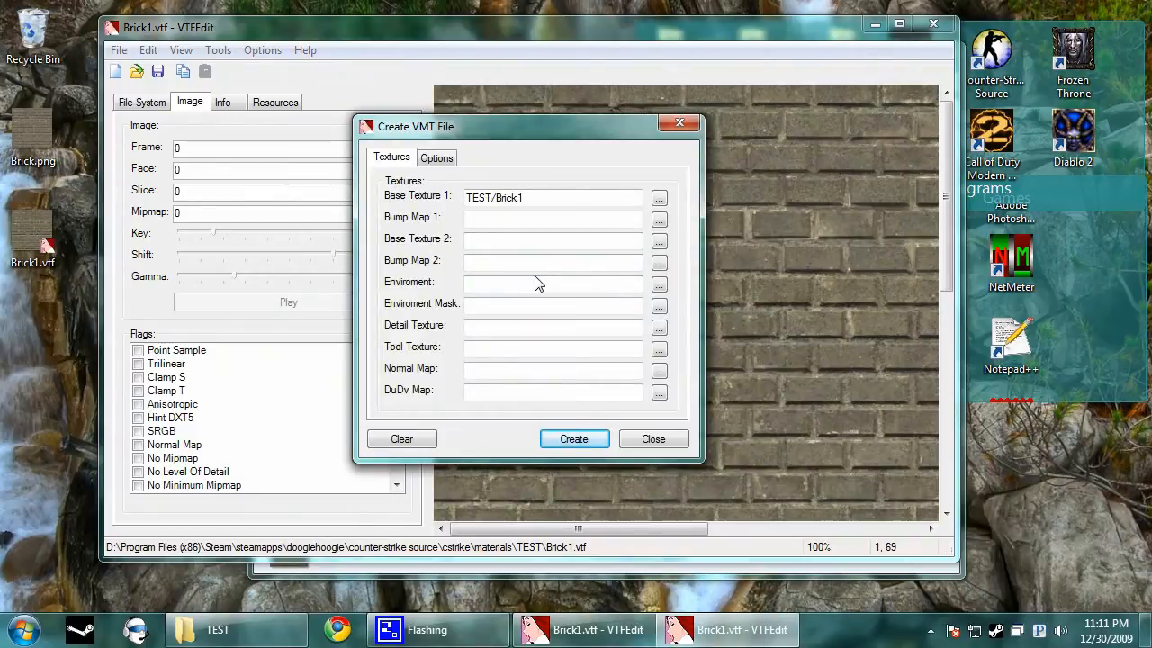
Review the VMT file's shader and surface options, then highlight the Base Texture 1 path.
left_click(437, 159)
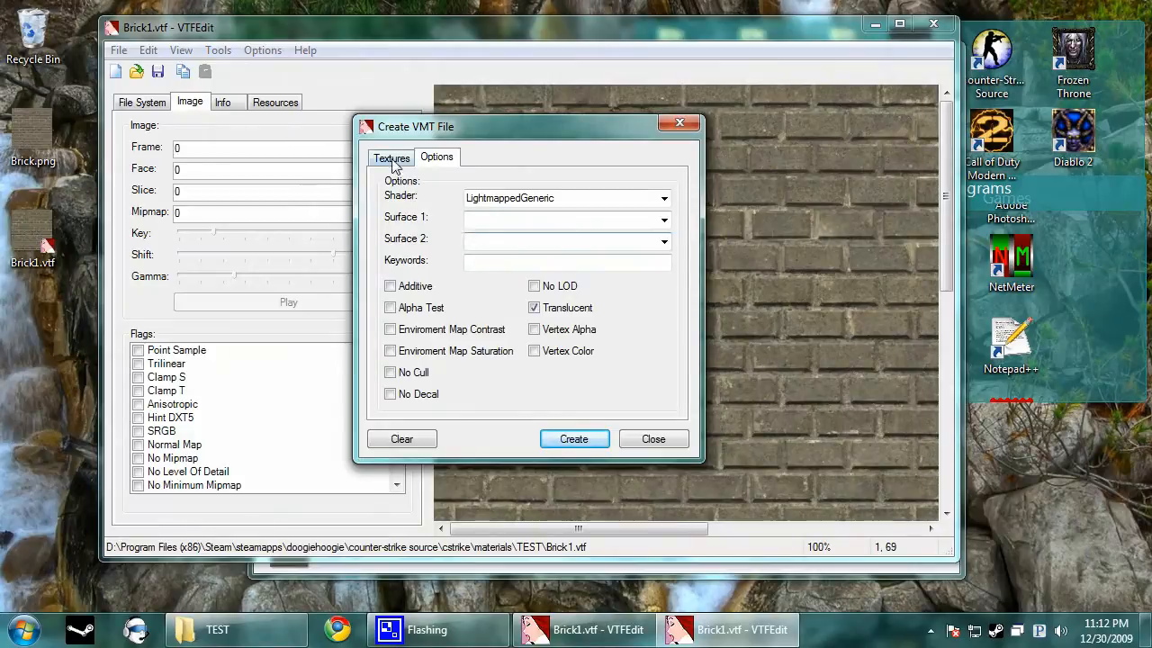
left_click(396, 162)
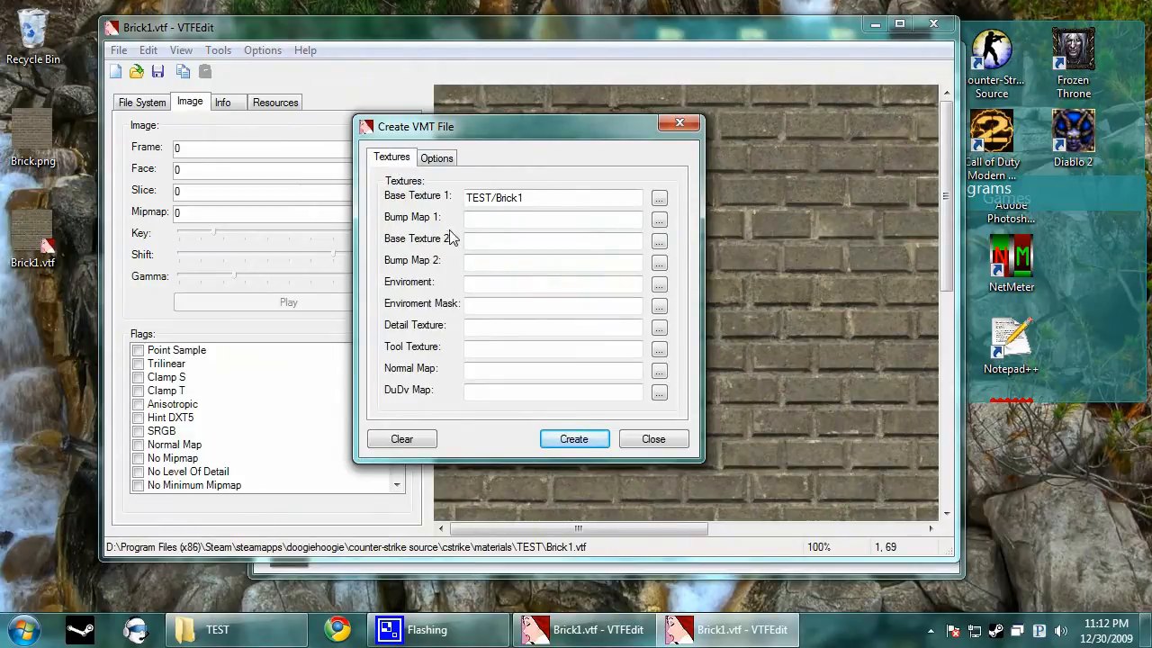
left_click(489, 236)
left_click_drag(538, 197, 480, 200)
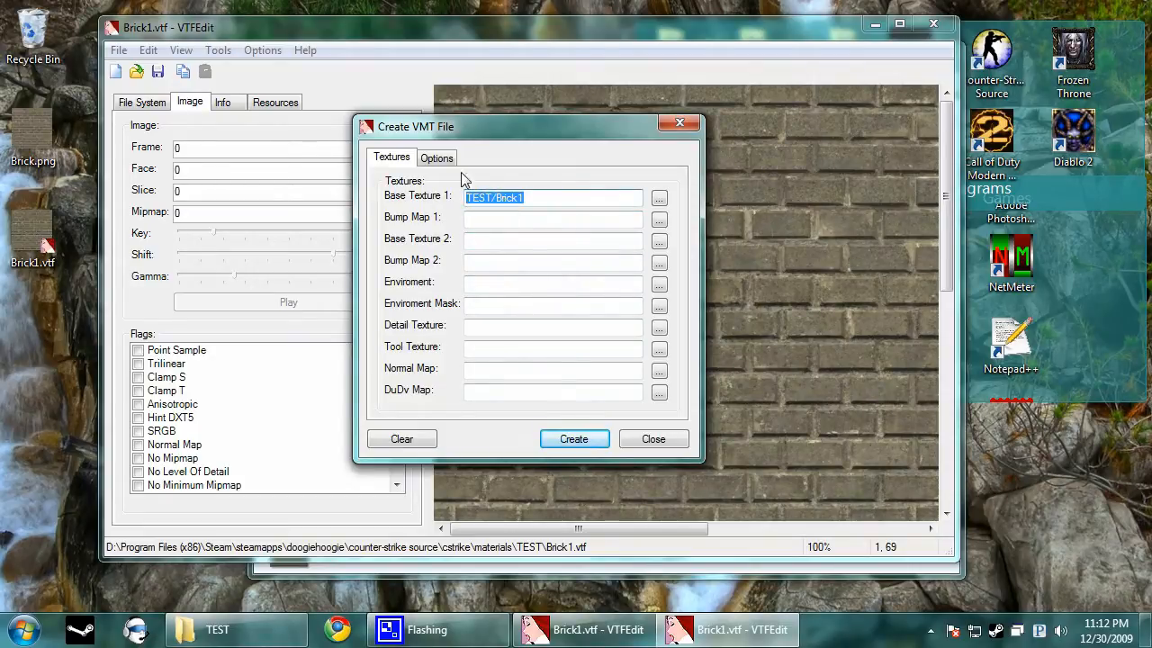
Set the VMT file's shader to LightmappedGeneric and its Surface 1 to Brick.
left_click(437, 159)
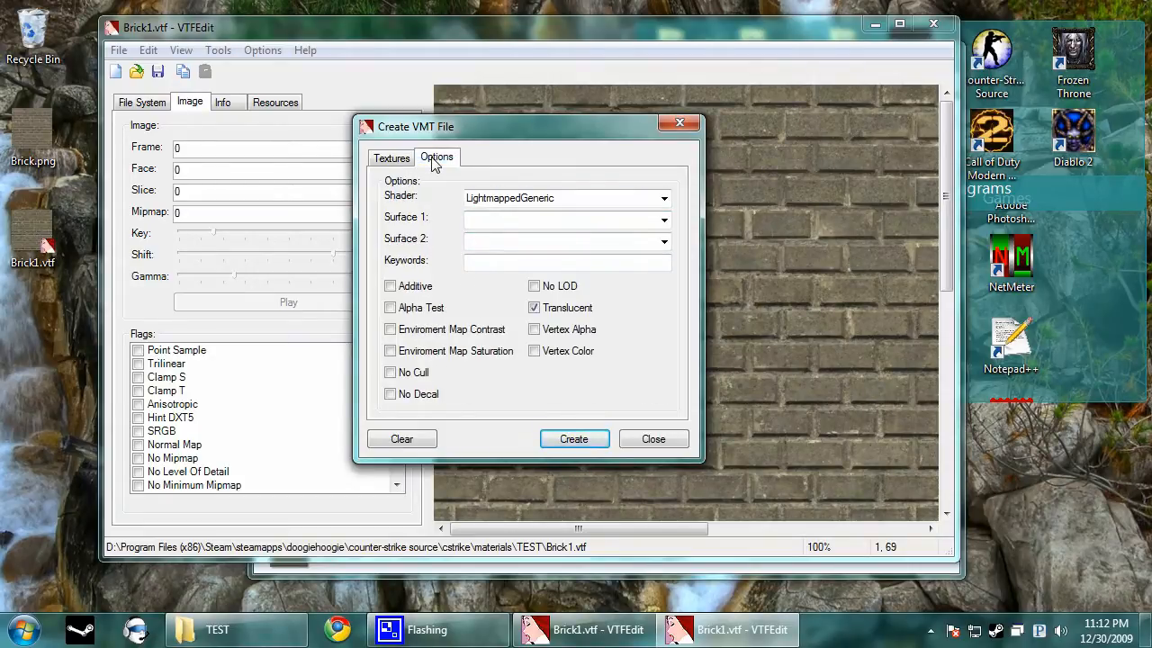
left_click(664, 200)
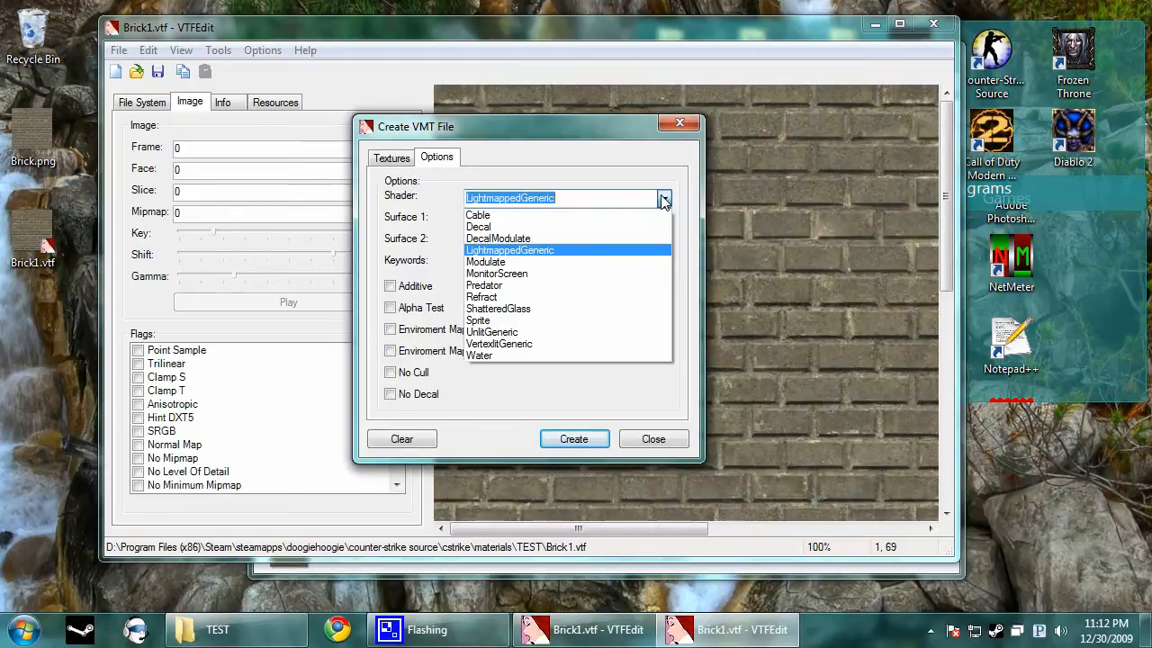
left_click(545, 252)
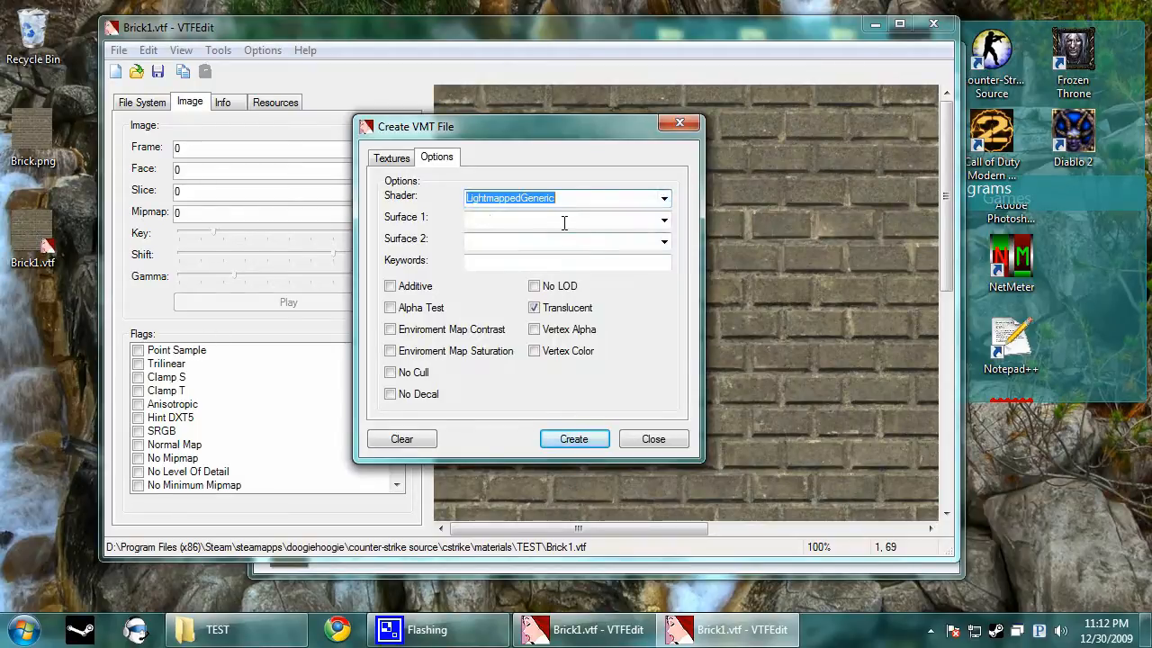
left_click(664, 222)
mouse_move(668, 271)
left_mouse_down()
mouse_move(667, 384)
mouse_move(651, 270)
left_mouse_up()
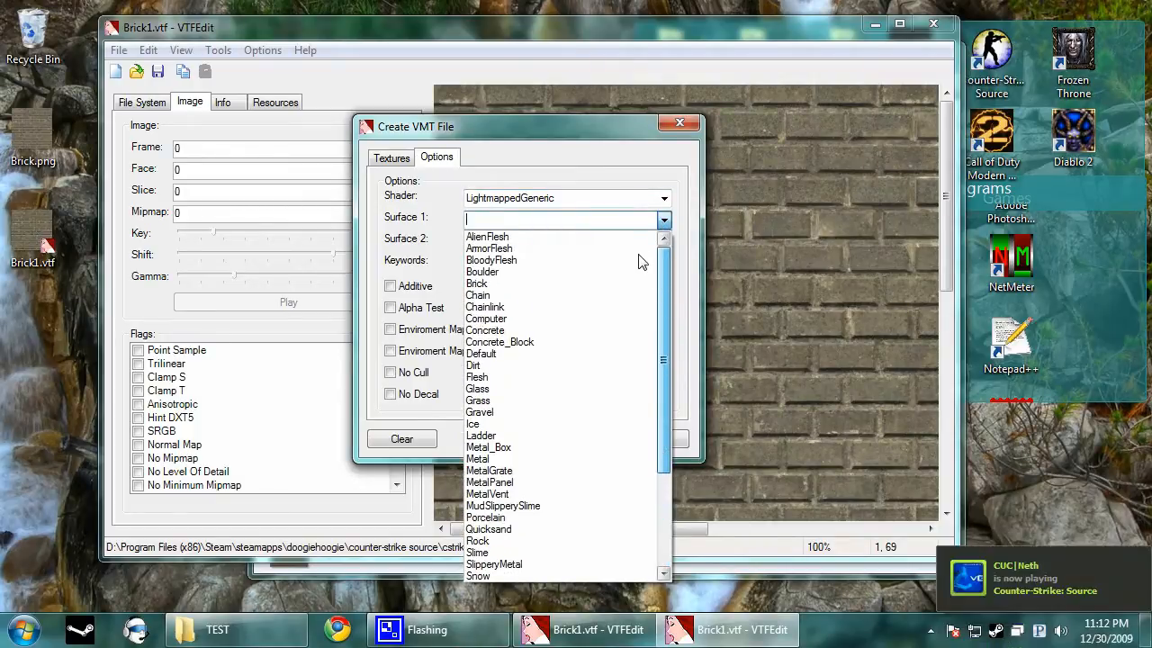
left_click(551, 286)
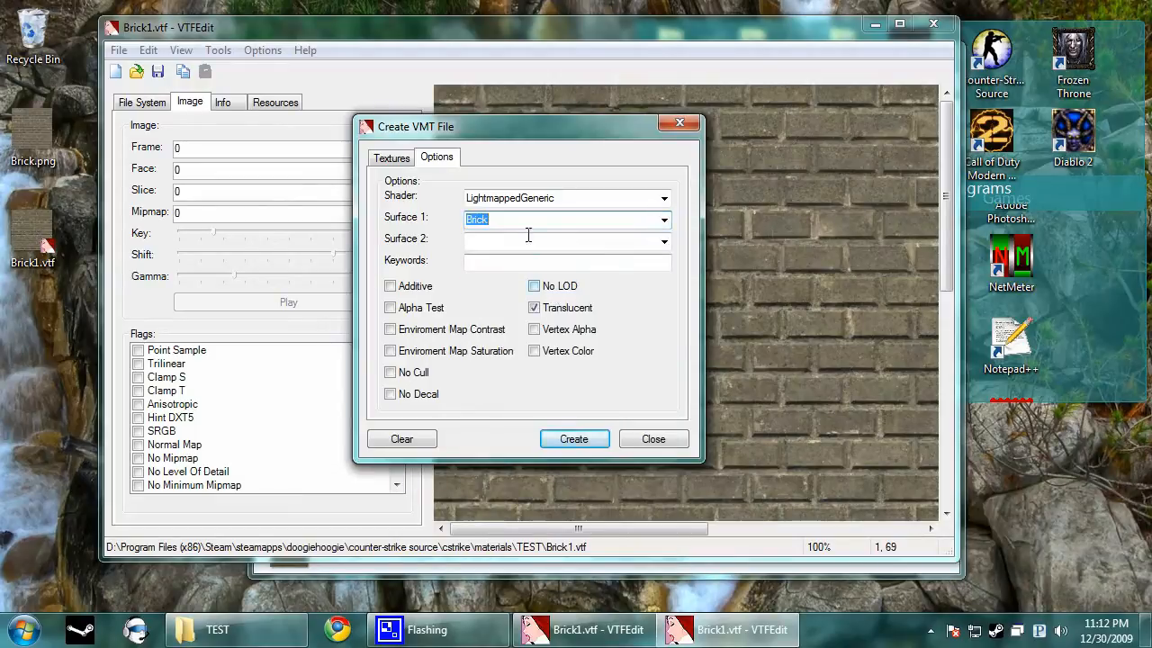
Turn off Translucent, save the VMT file to the desktop as Brick1.vmt, and close the dialog and its VTFEdit window.
left_click(469, 263)
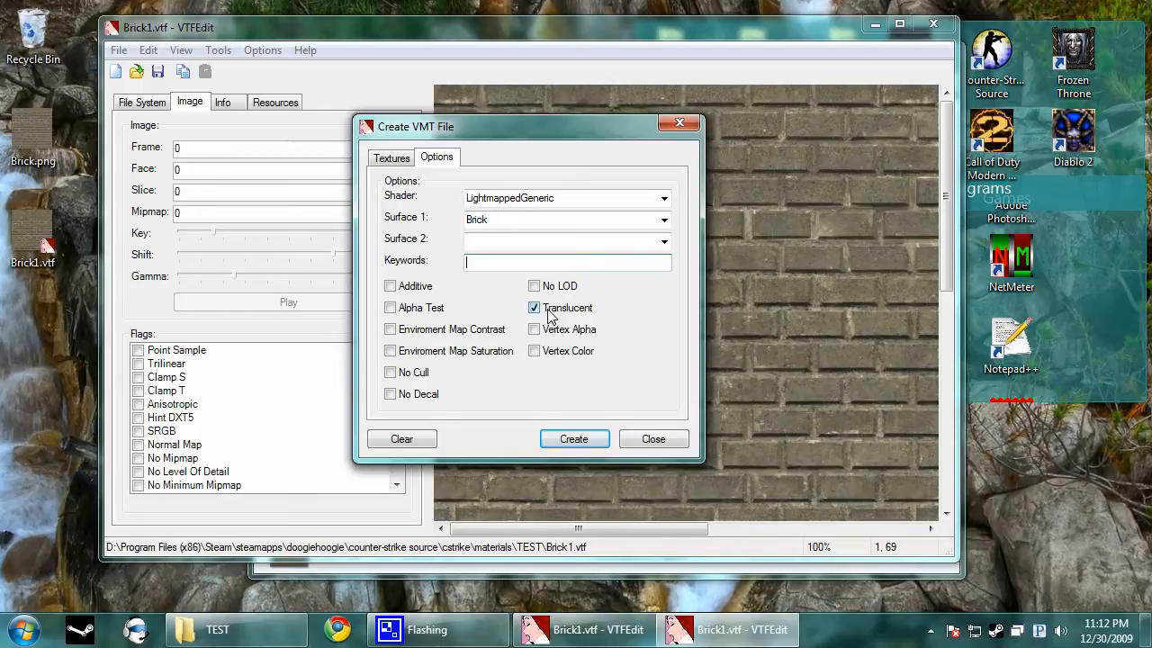
left_click(574, 438)
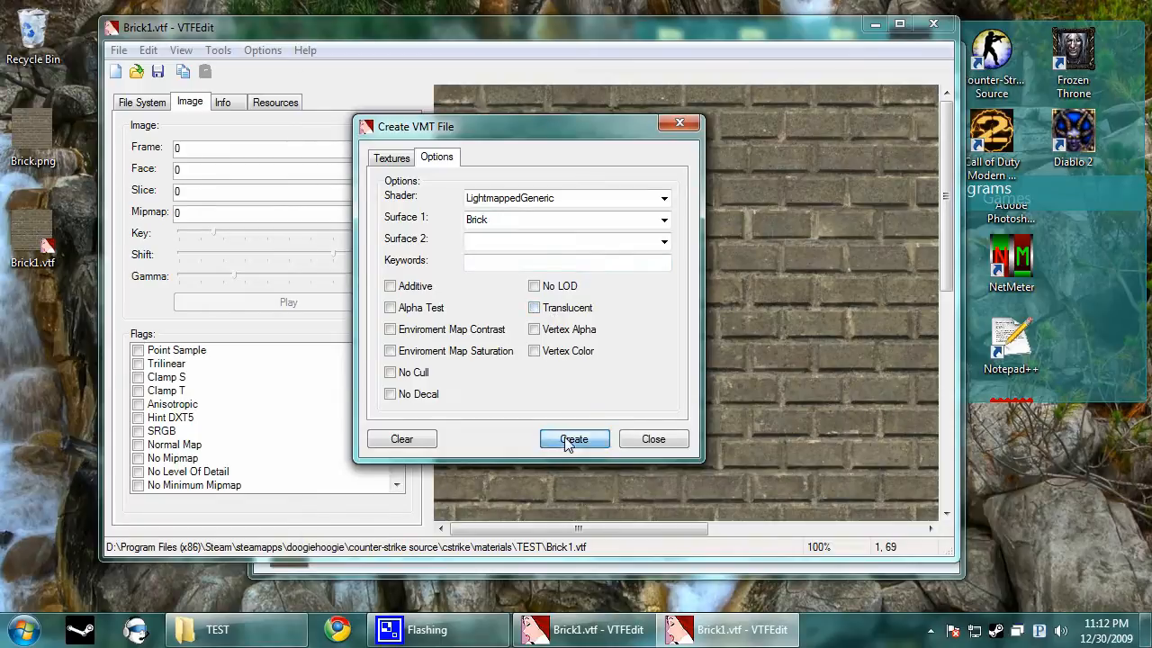
left_click(1026, 589)
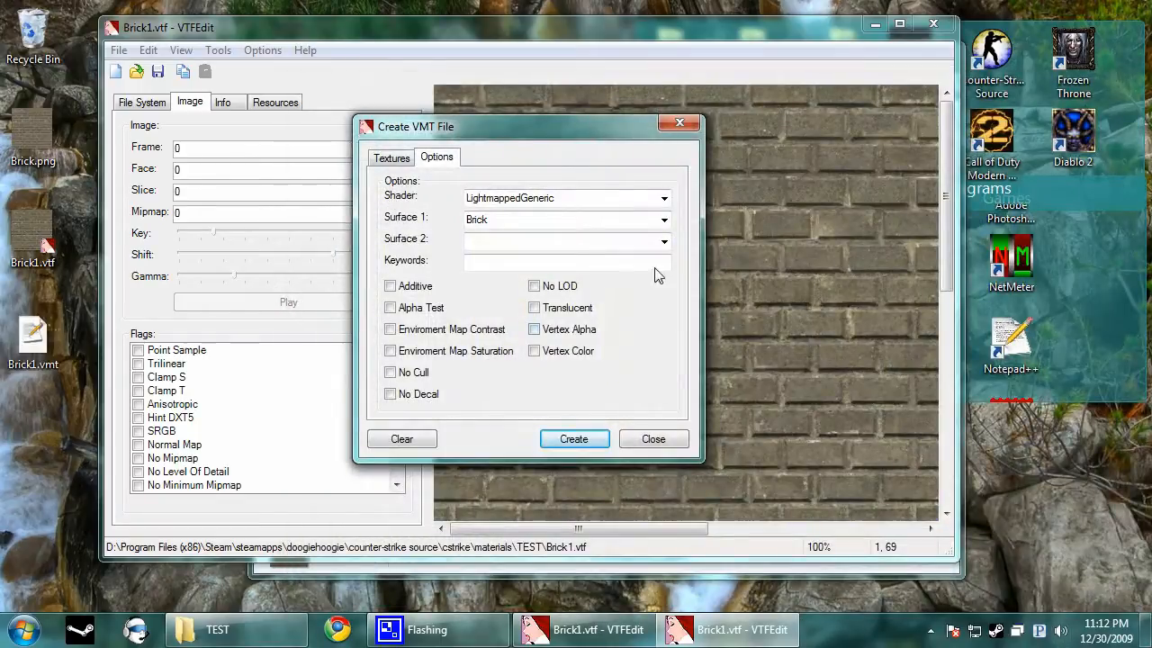
left_click(691, 124)
left_click(934, 24)
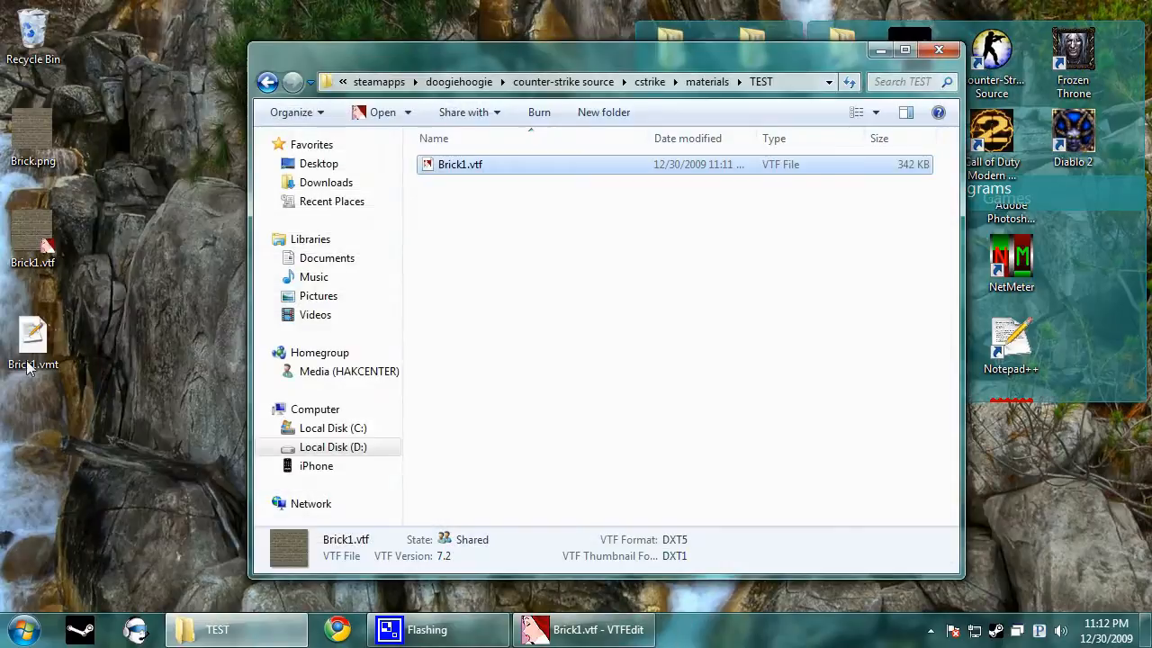
Open the desktop's Brick1.vmt in Notepad++ and close the two other open files.
left_click(42, 338)
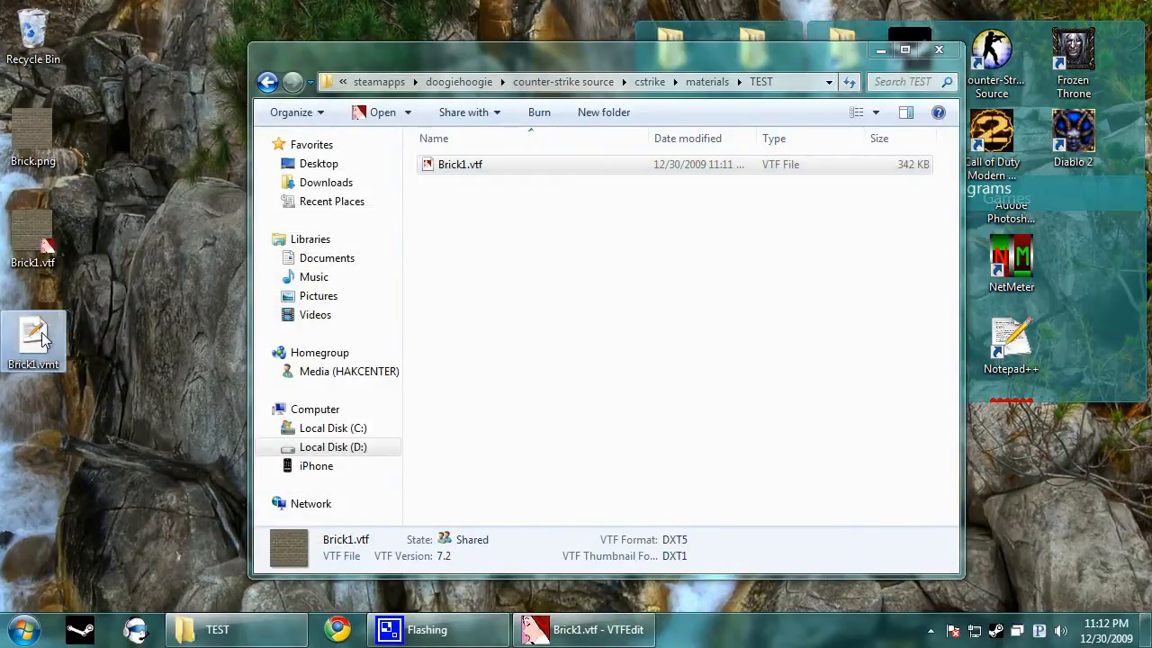
right_click(41, 338)
left_click(162, 369)
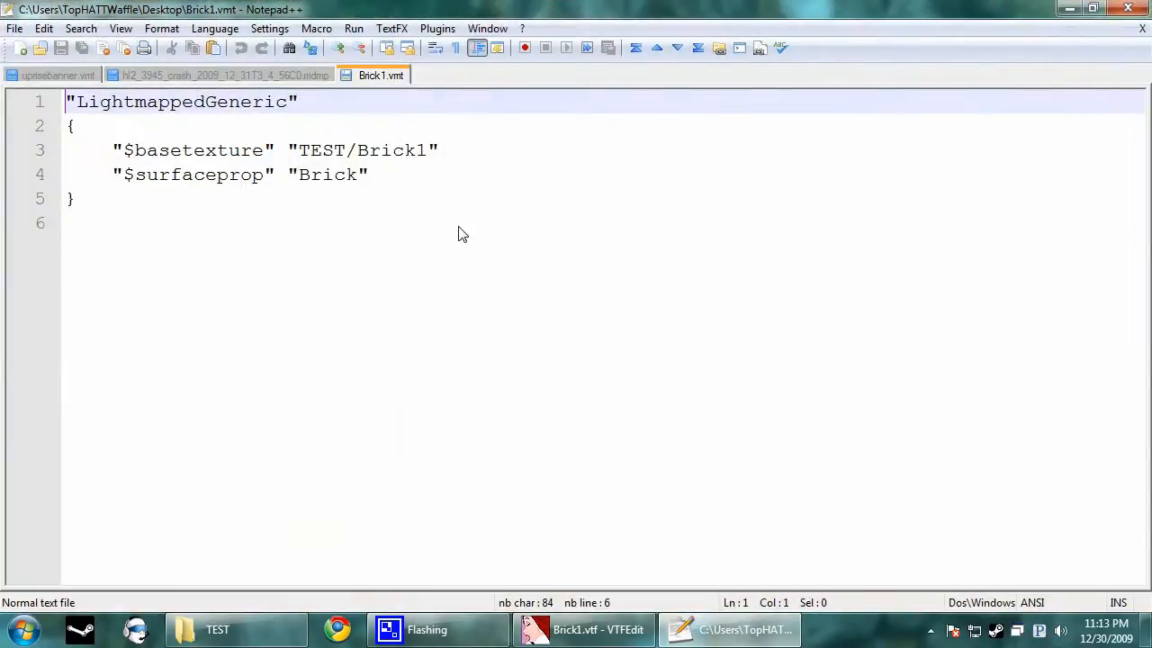
left_click(459, 234)
left_click(114, 174)
left_click(117, 198)
middle_click(83, 79)
middle_click(79, 79)
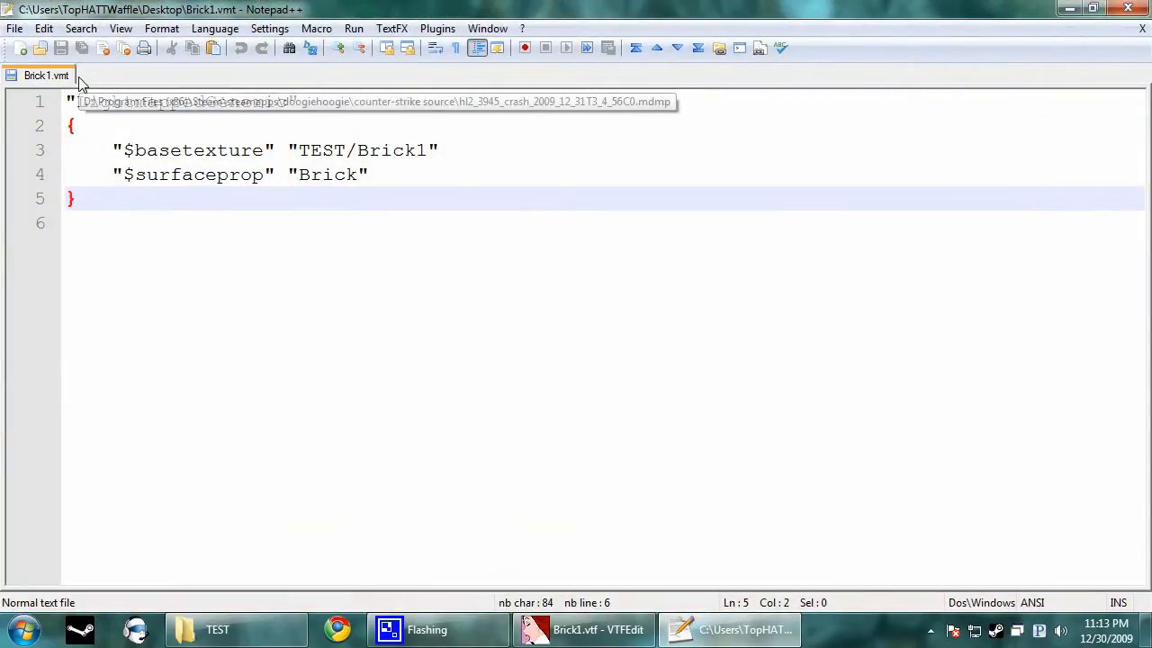
Examine the shader, $basetexture and $surfaceprop entries in Brick1.vmt and close Notepad++.
left_click_drag(276, 290, 2, 18)
left_click(358, 301)
left_click_drag(341, 261, 287, 102)
left_click(171, 150)
left_click(99, 134)
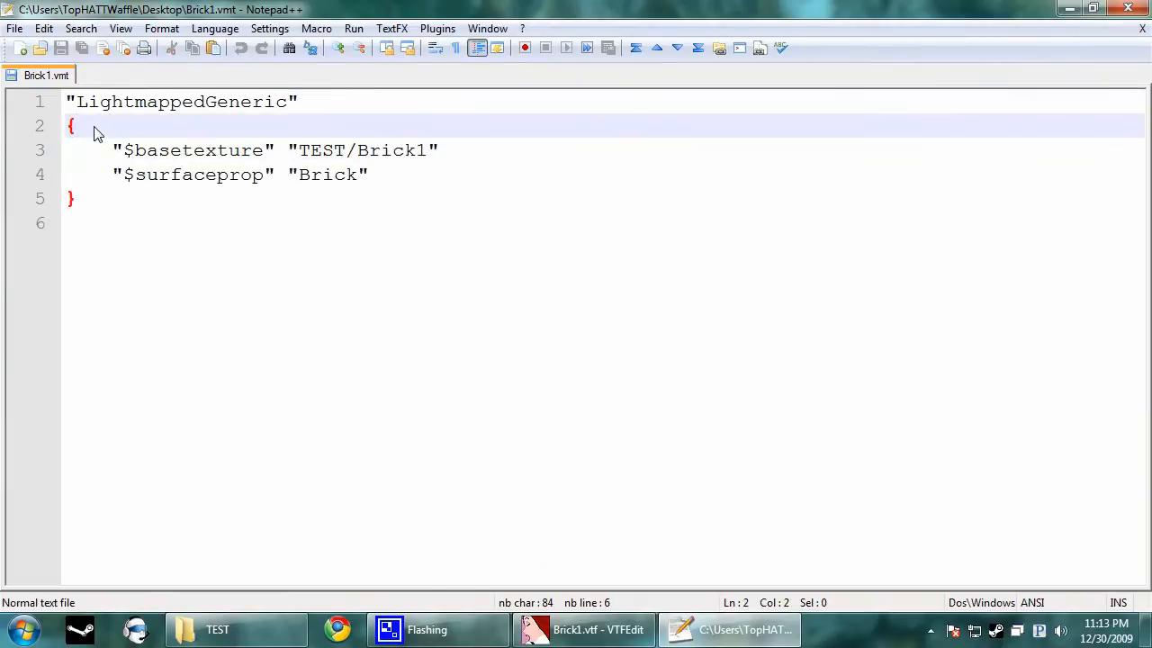
left_click_drag(126, 153, 432, 155)
left_click_drag(265, 180, 137, 184)
left_click_drag(302, 176, 366, 178)
left_click(424, 258)
left_click(1128, 8)
Copy Brick1.vmt from the desktop into the TEST folder, minimize the folder window and close the remaining VTFEdit window.
left_click_drag(33, 338, 646, 290)
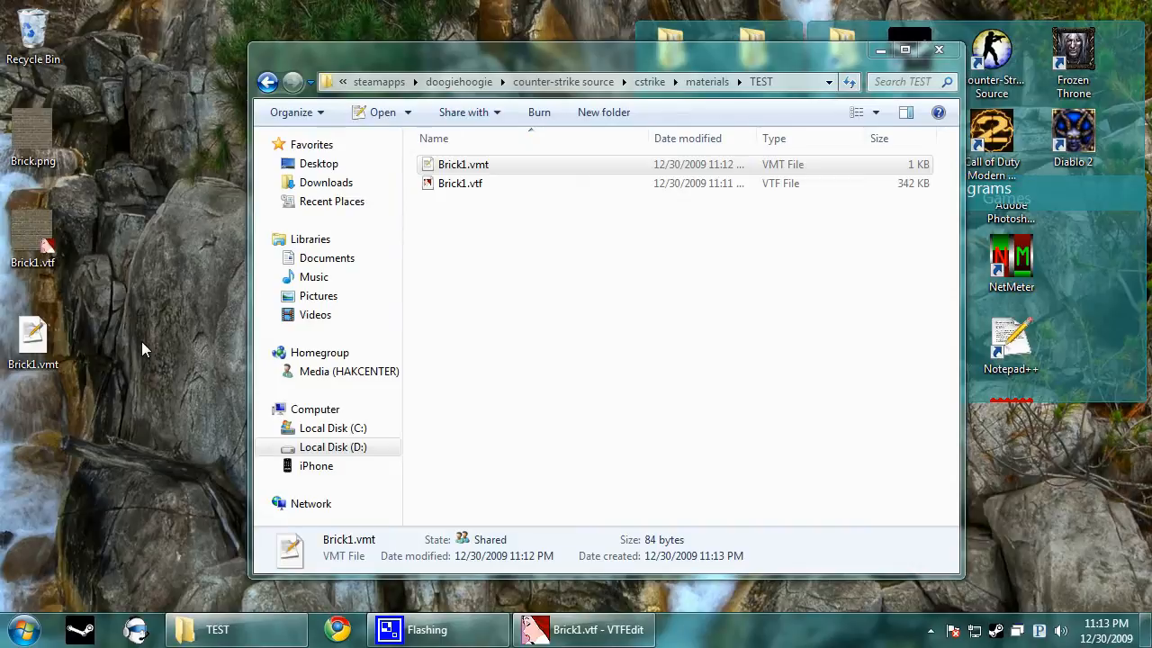
left_click(319, 297)
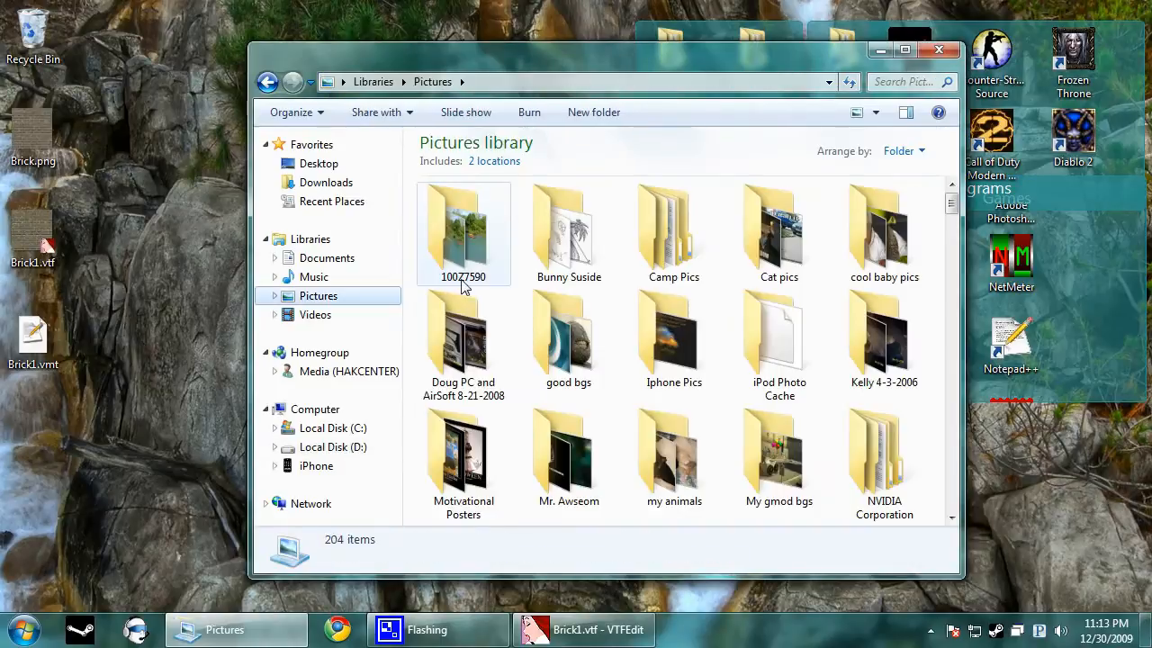
key("alt+Left")
left_click(453, 185)
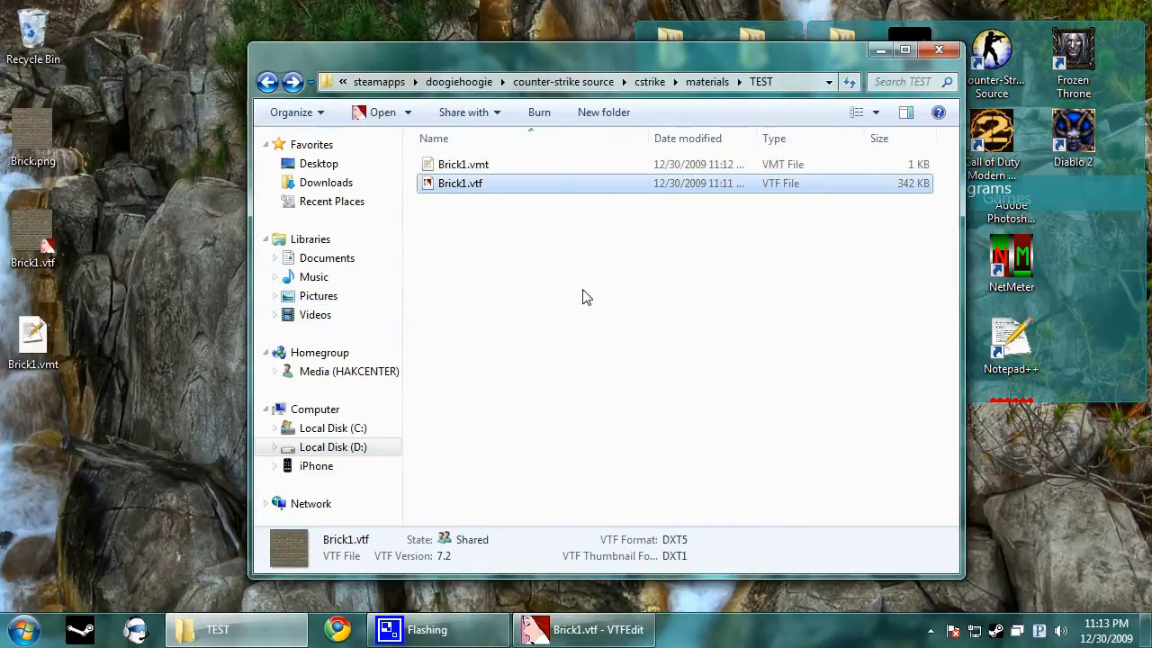
left_click(882, 51)
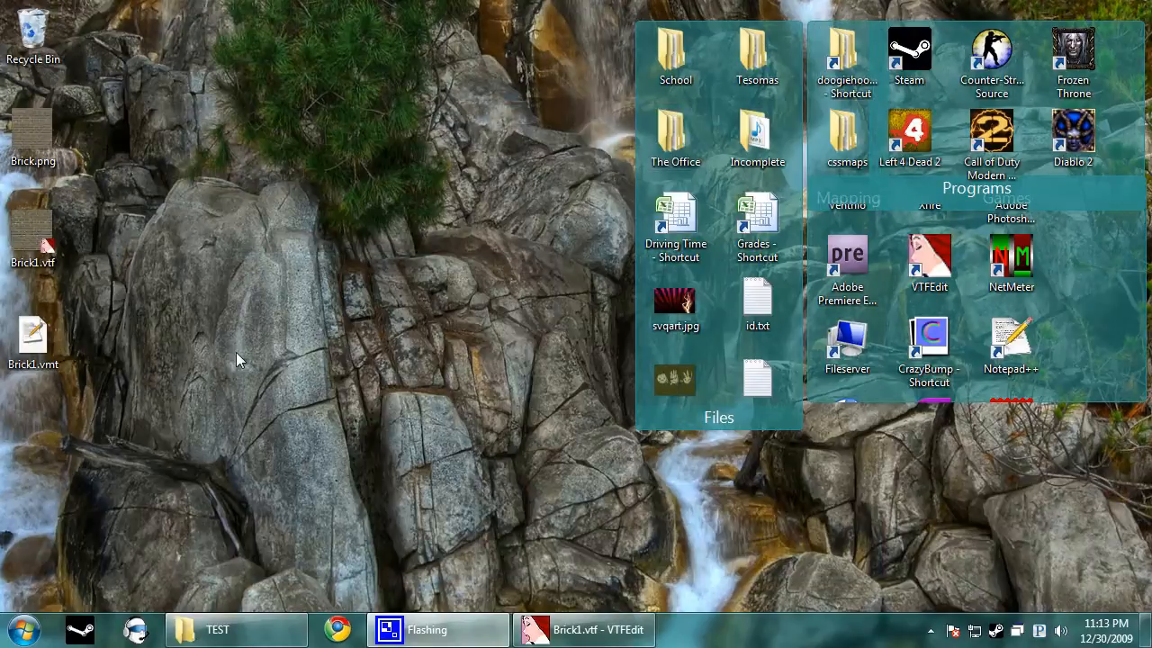
right_click(531, 632)
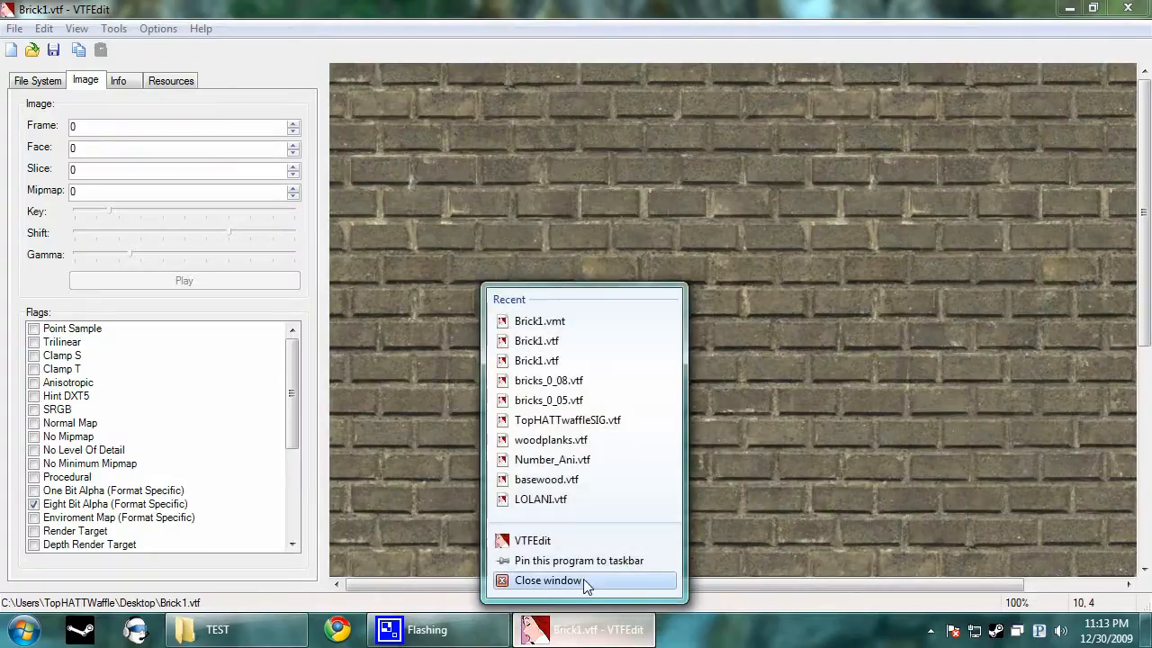
left_click(585, 585)
Duplicate Brick1.vtf within the TEST folder and rename the copy Brick2.vtf.
left_click(214, 635)
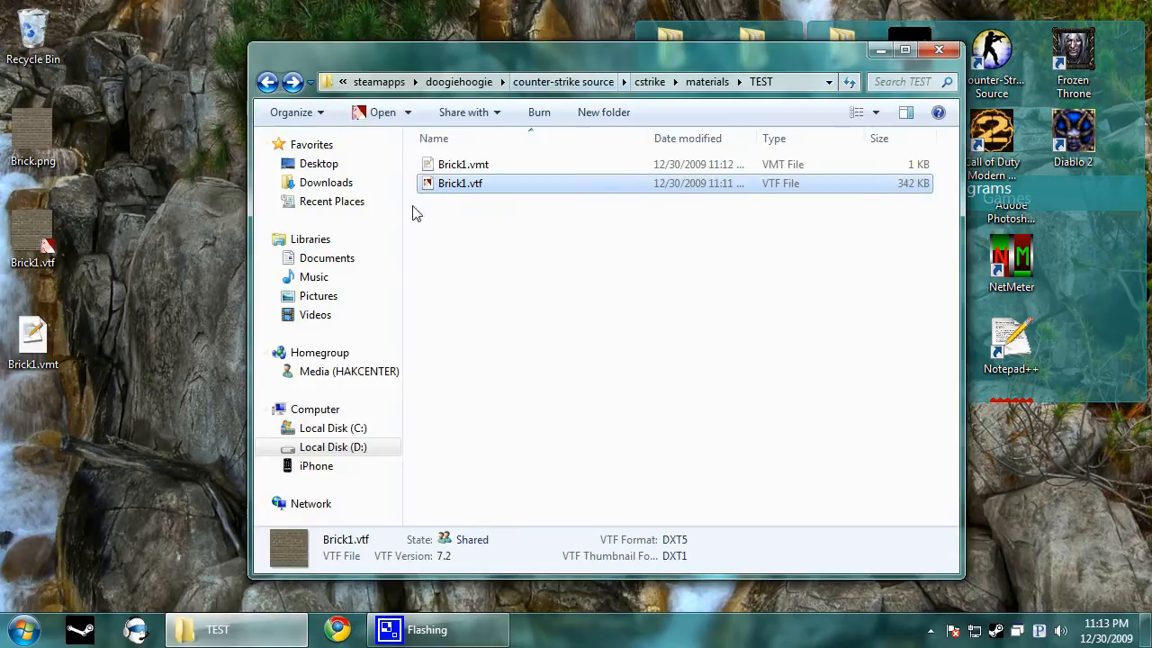
key("ctrl+c")
key("ctrl+v")
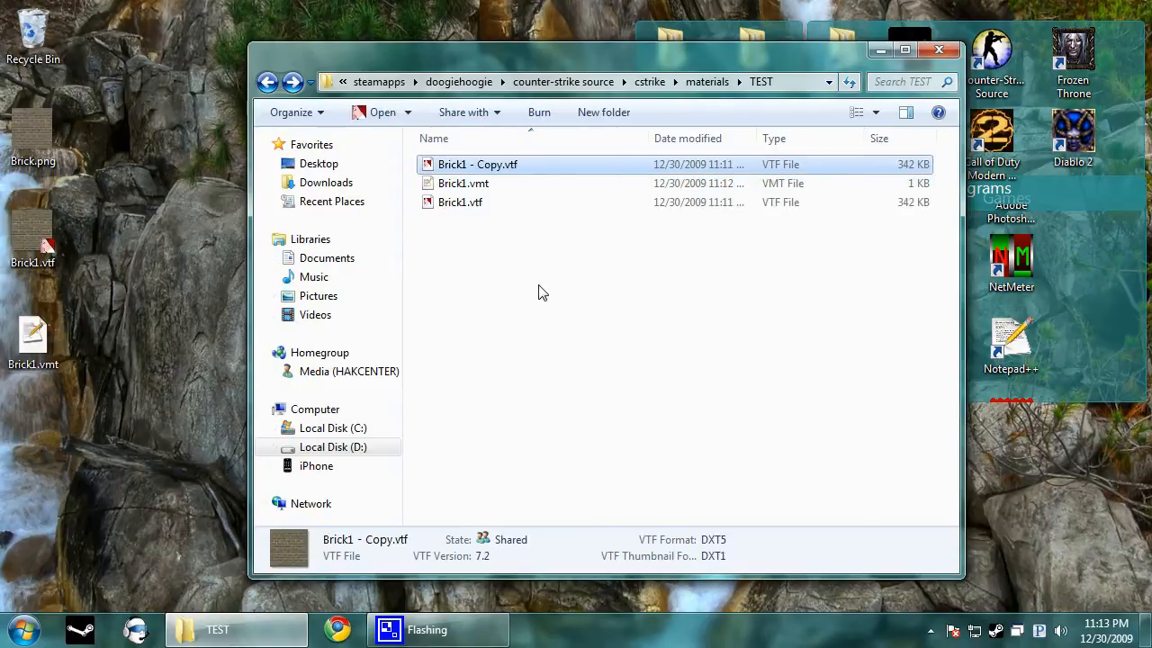
right_click(463, 167)
left_click(514, 476)
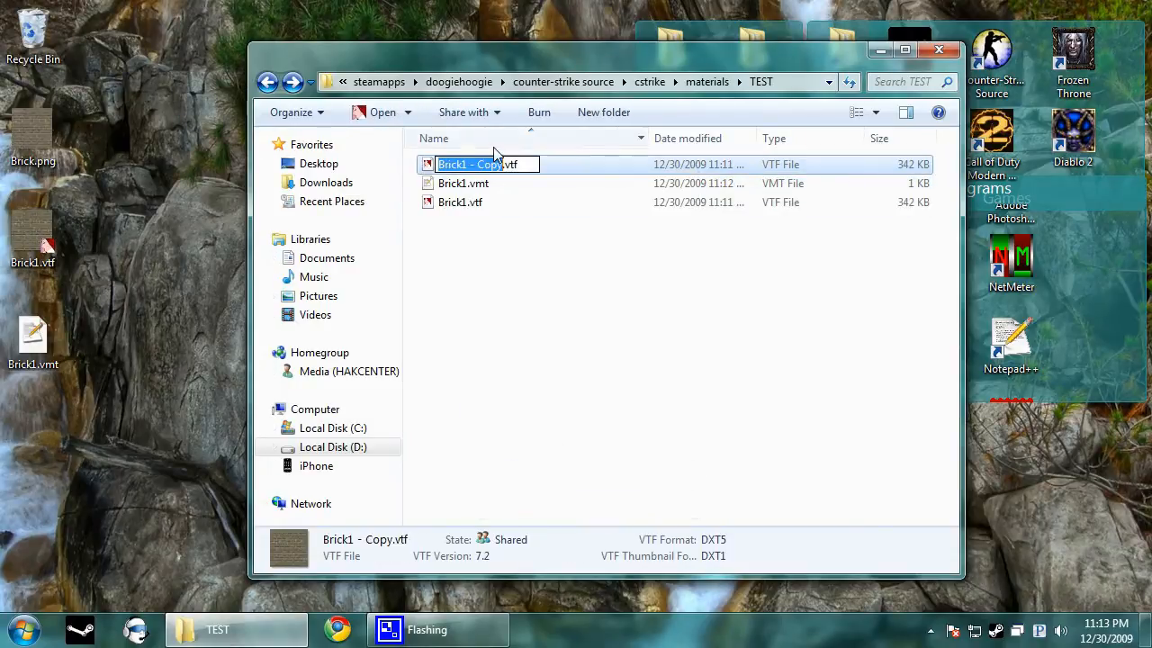
type("Brick")
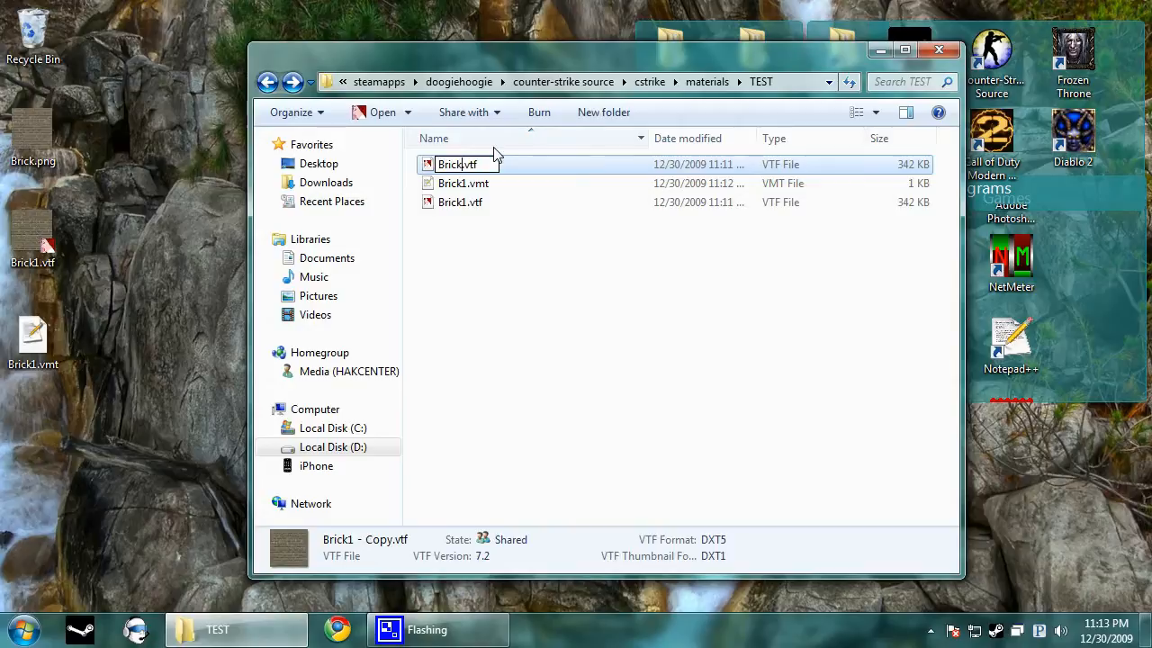
type("2")
key("Return")
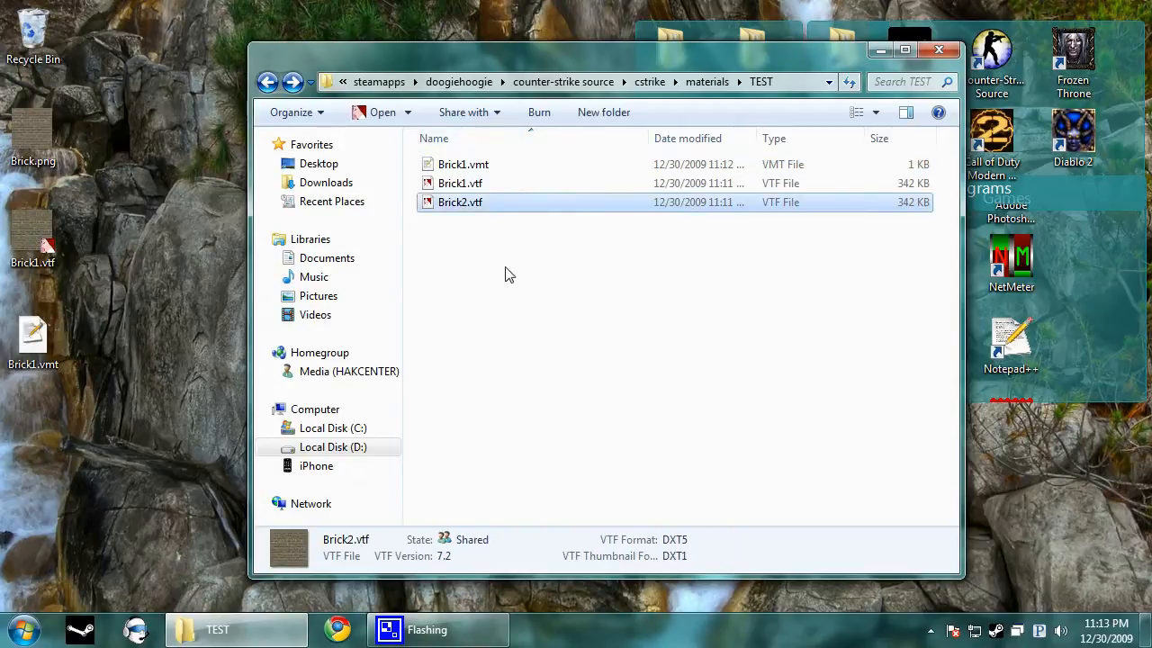
View the TEST folder's Brick2.vtf and the desktop's Brick1.vtf in VTFEdit, closing each after viewing.
double_click(461, 203)
left_click(1128, 8)
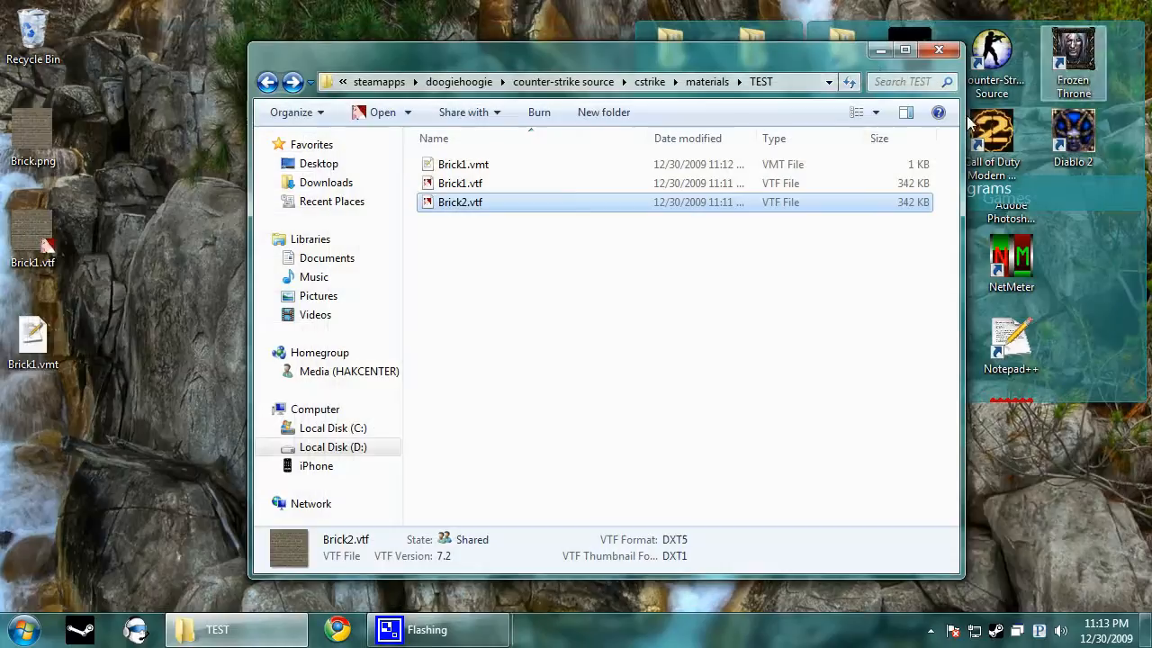
left_click(881, 50)
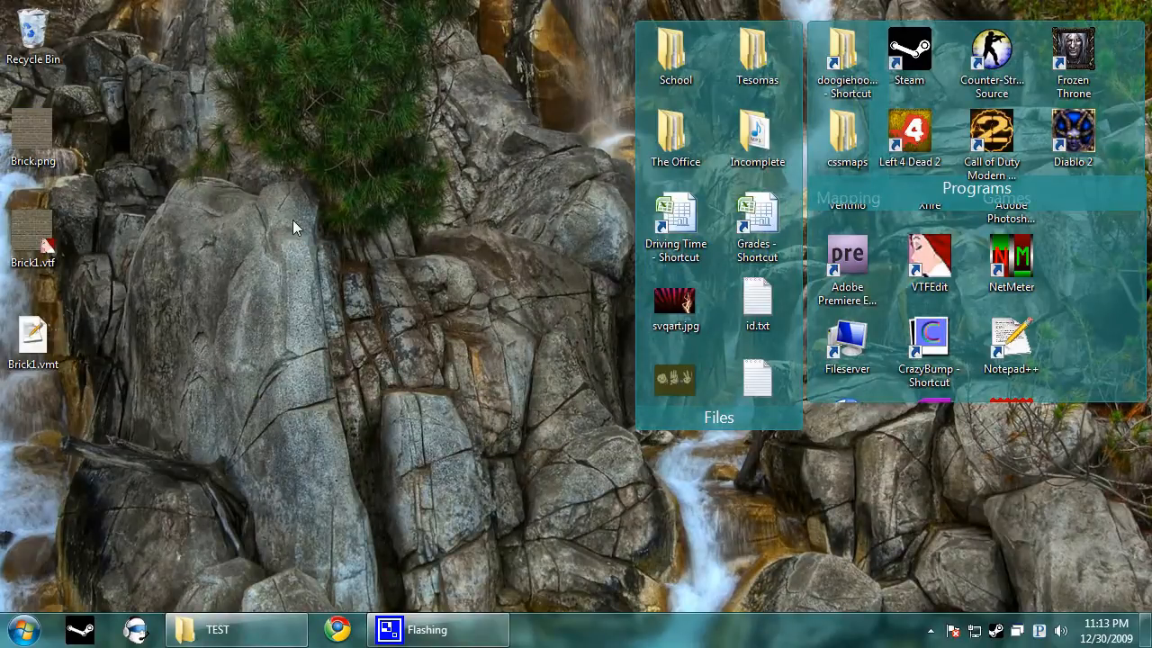
double_click(27, 220)
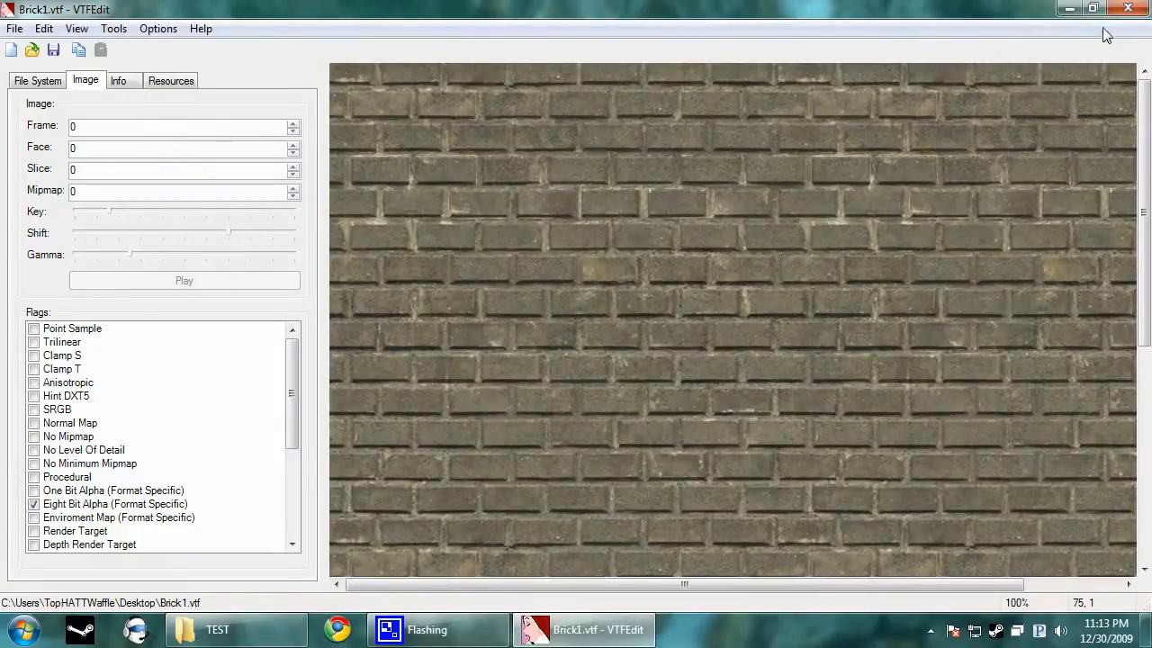
left_click(1128, 8)
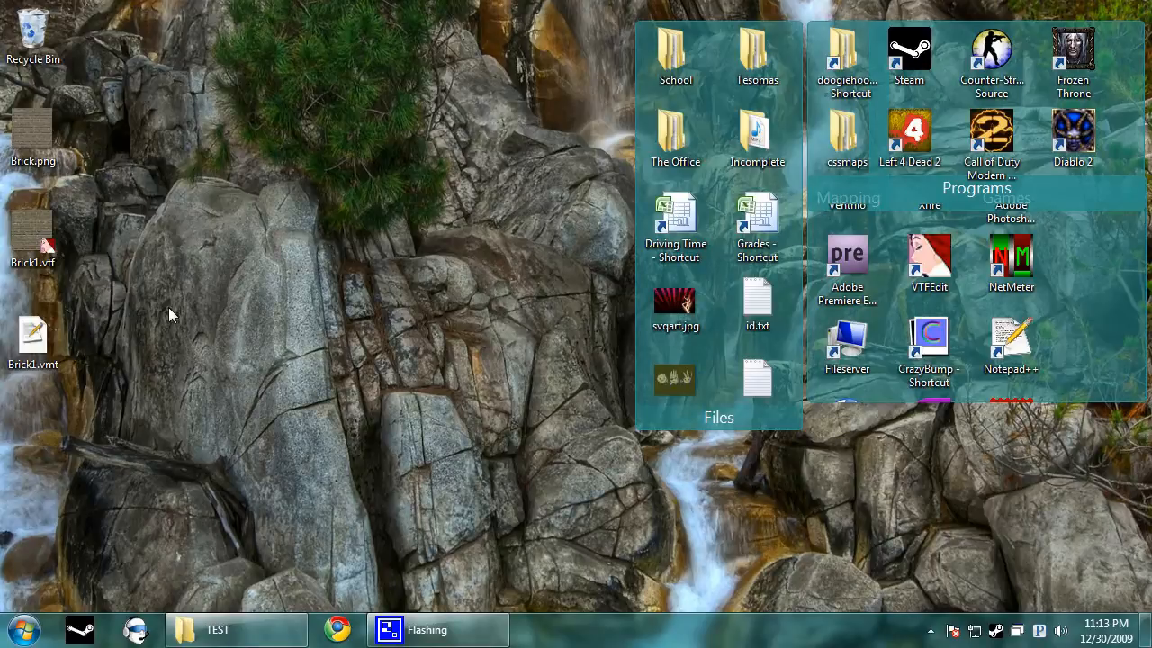
Launch CrazyBump, dismiss its upgrade notice and reposition its window.
double_click(927, 335)
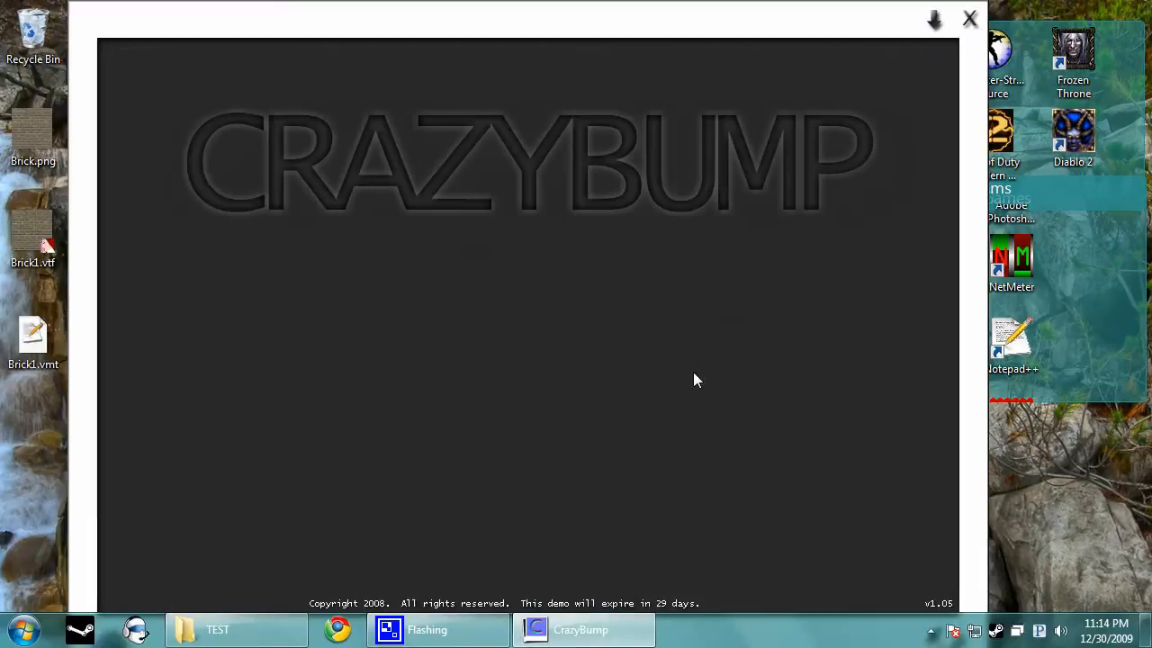
left_click_drag(671, 30, 766, 8)
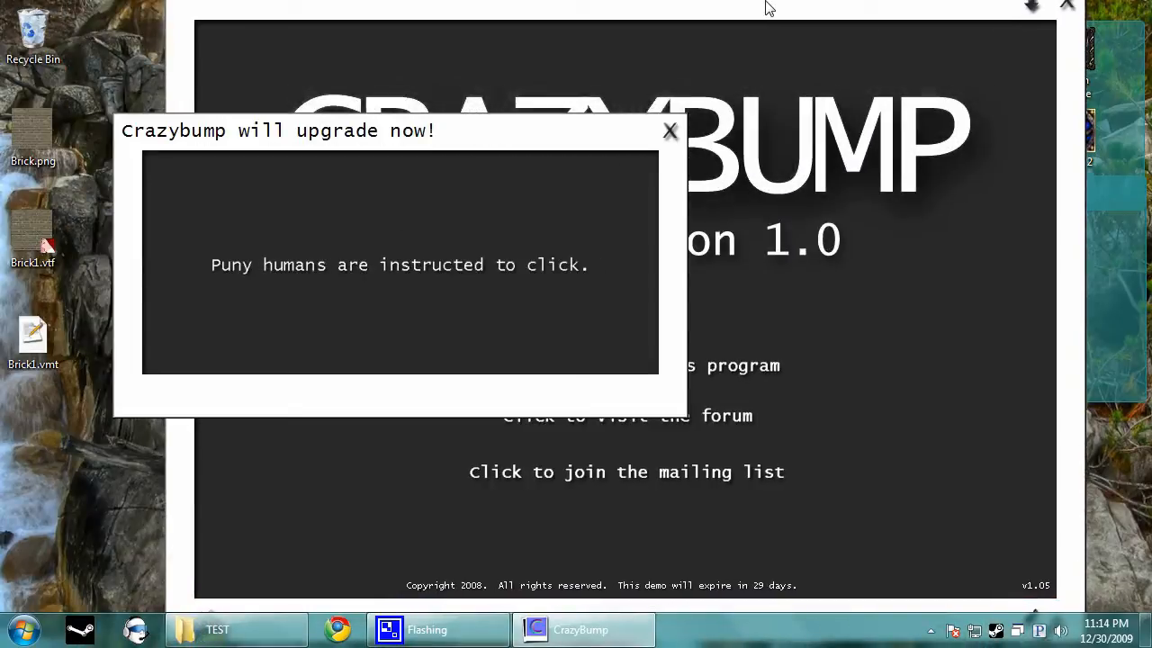
left_click(671, 131)
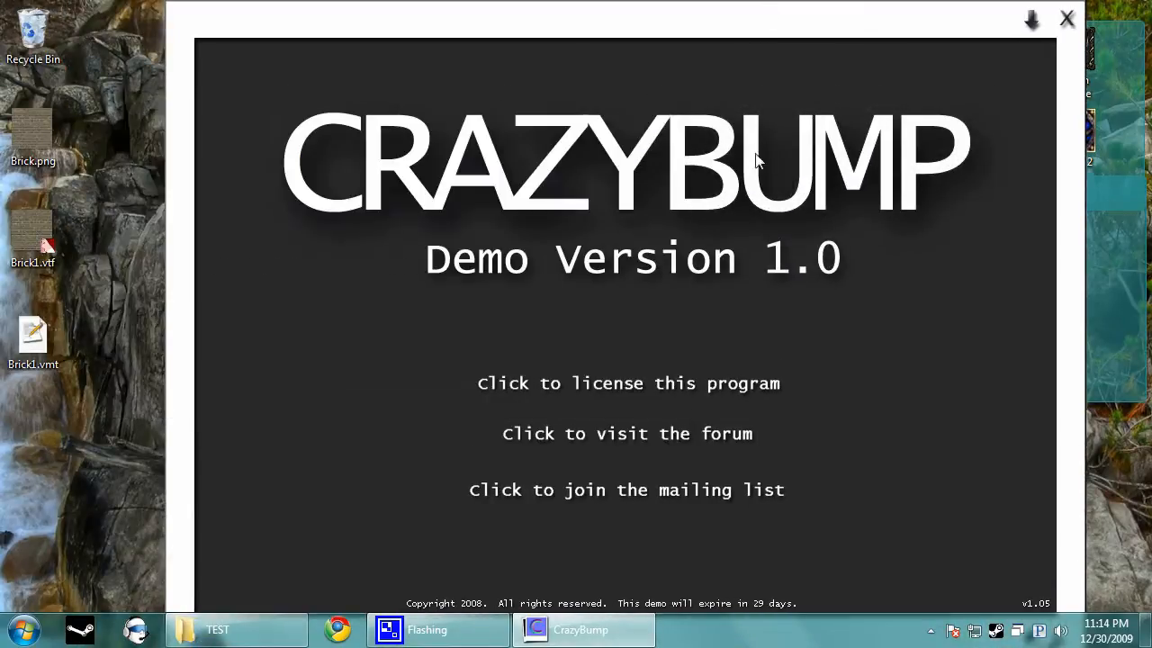
left_click_drag(770, 31, 778, 9)
Load Brick.png from the desktop into CrazyBump and select the shape with lighter bricks and dark mortar lines.
left_click_drag(32, 135, 898, 279)
left_click(1027, 293)
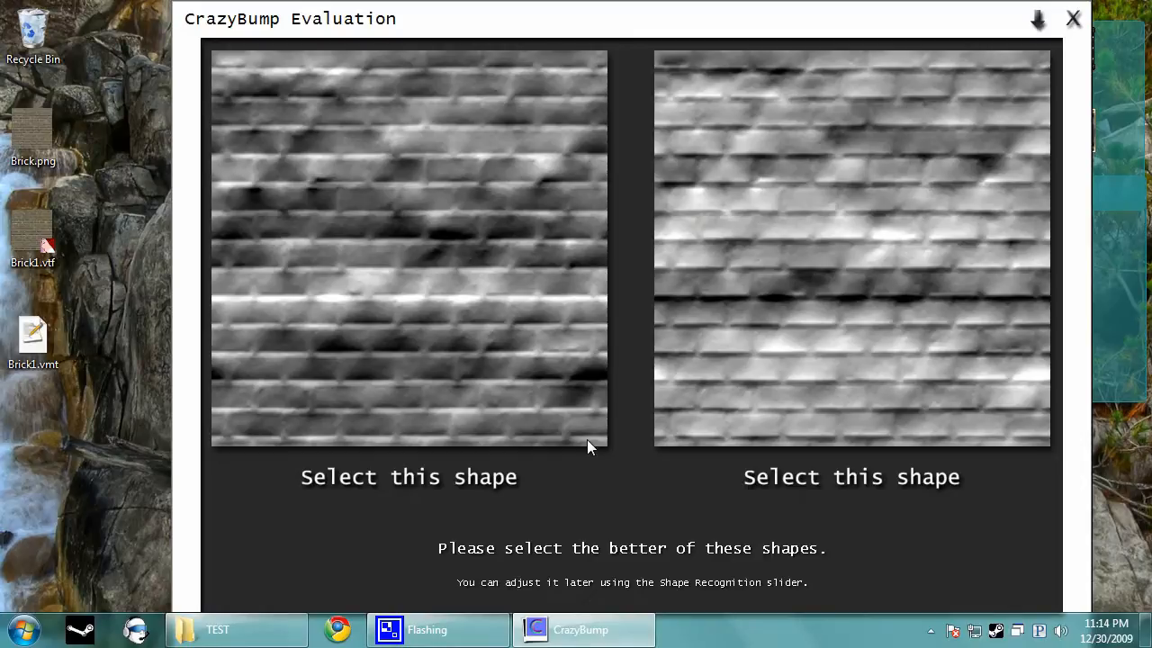
left_click(780, 298)
Rotate the brick surface in the 3D preview, then shrink the preview window and move it fully into view.
left_click_drag(780, 240, 607, 244)
left_click_drag(553, 72, 581, 54)
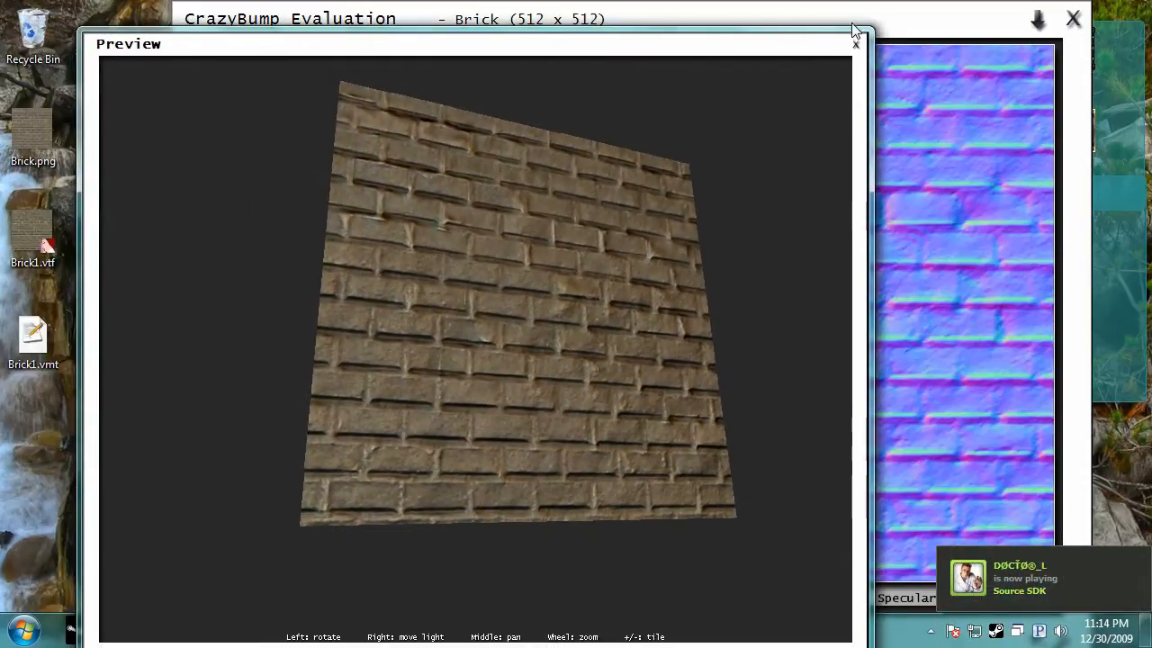
left_click_drag(871, 34, 830, 70)
left_click_drag(715, 85, 796, 31)
Preview the brick material on the Ball shape, rotate it, and switch back to the Box shape.
left_click(839, 605)
left_click(855, 499)
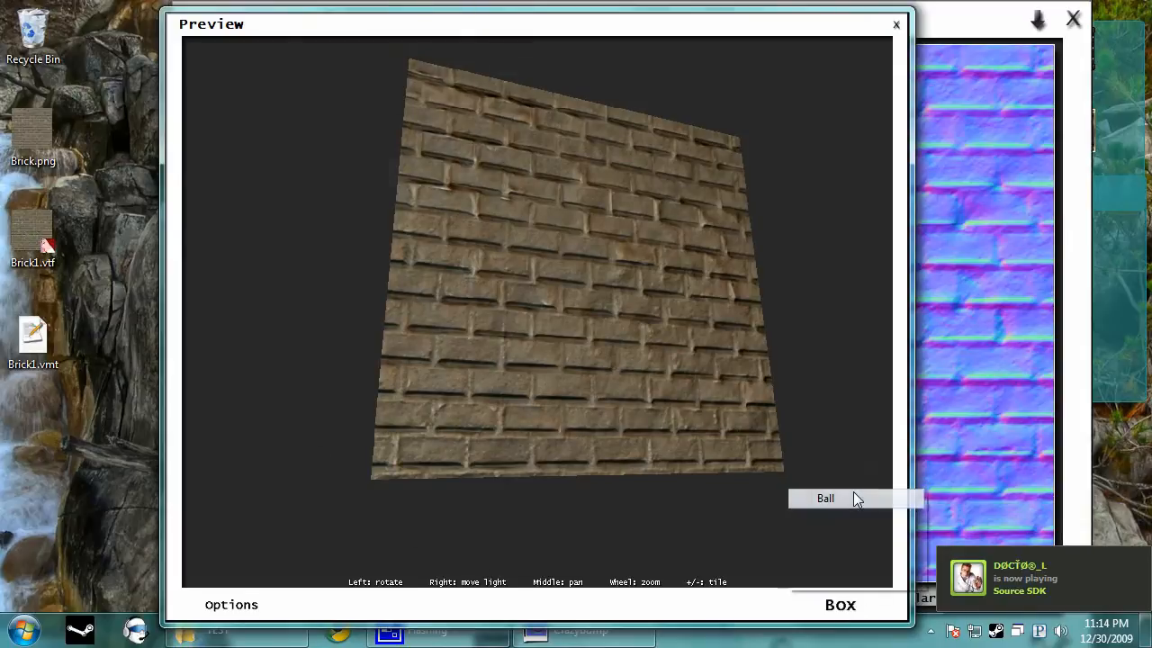
left_click_drag(589, 335, 768, 366)
left_click(845, 605)
left_click(826, 557)
left_click_drag(585, 329, 512, 375)
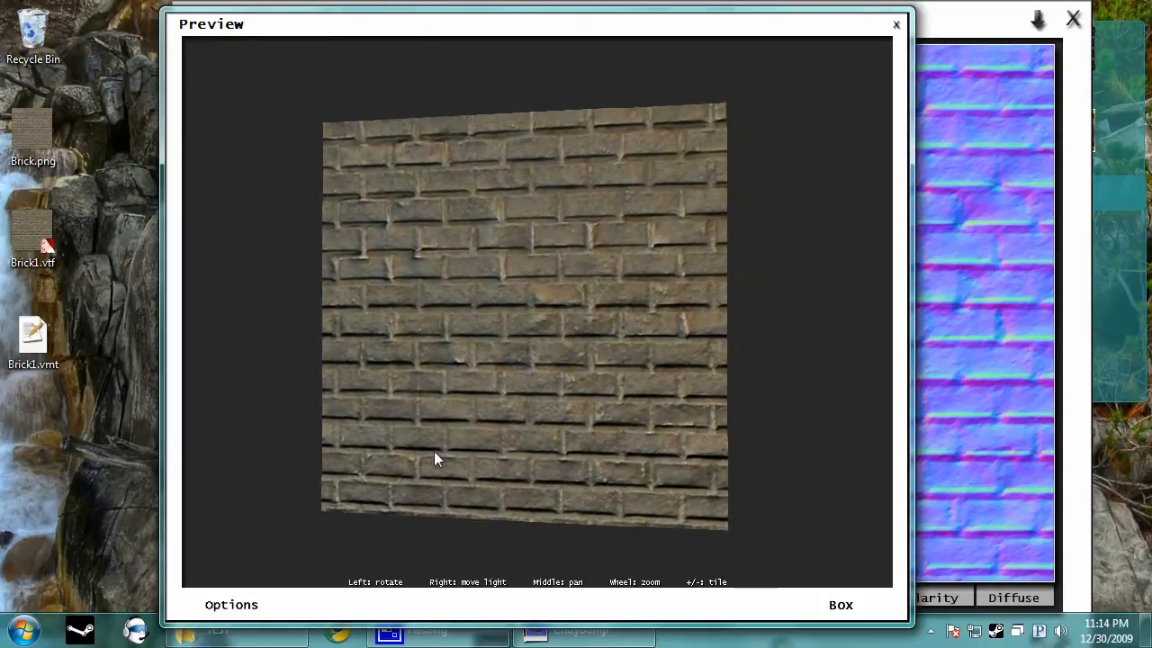
Choose a 3D preview display option, inspect the brick surface from another angle and close the preview.
left_click(231, 605)
left_click(243, 497)
left_click_drag(453, 446, 714, 270)
left_click(898, 26)
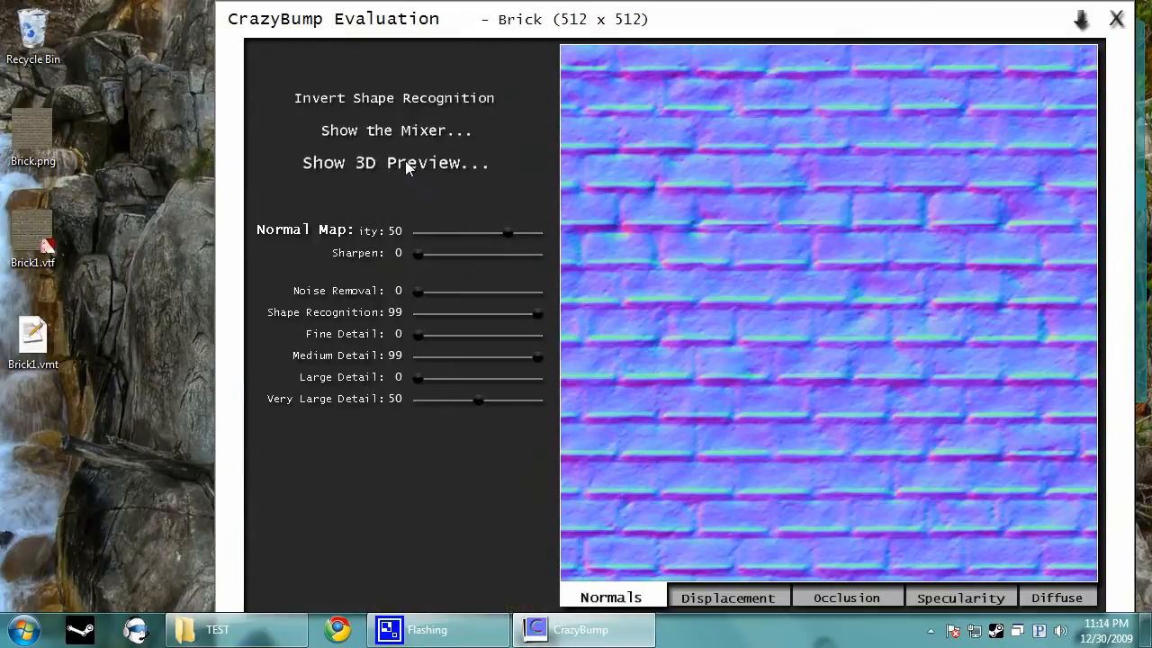
Reopen the 3D preview, shrink it and move it clear of the normal map sliders, and inspect the brick surface.
left_click(406, 163)
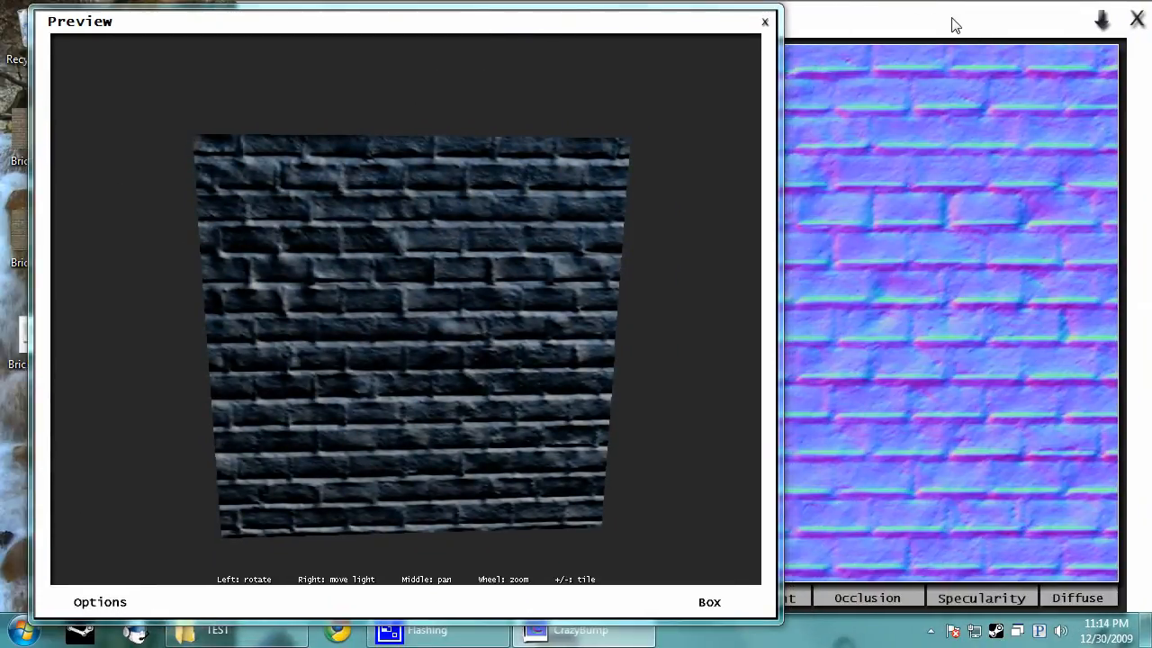
left_click_drag(778, 626, 432, 391)
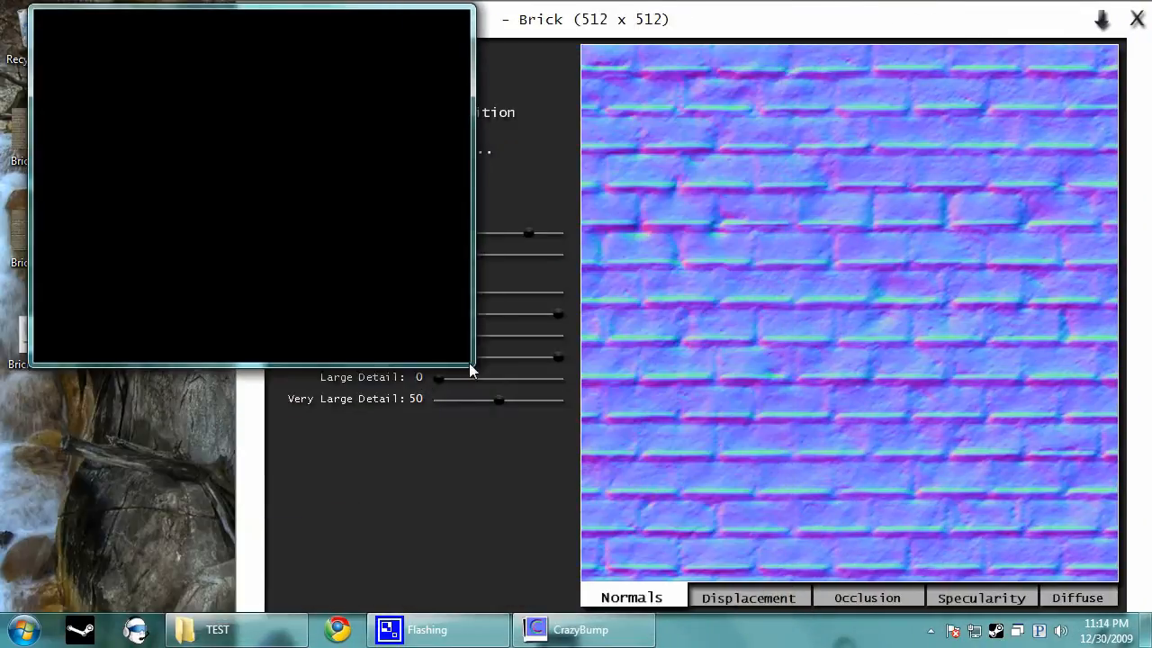
left_click_drag(226, 31, 143, 61)
left_click_drag(184, 167, 297, 183)
left_click_drag(209, 182, 123, 268)
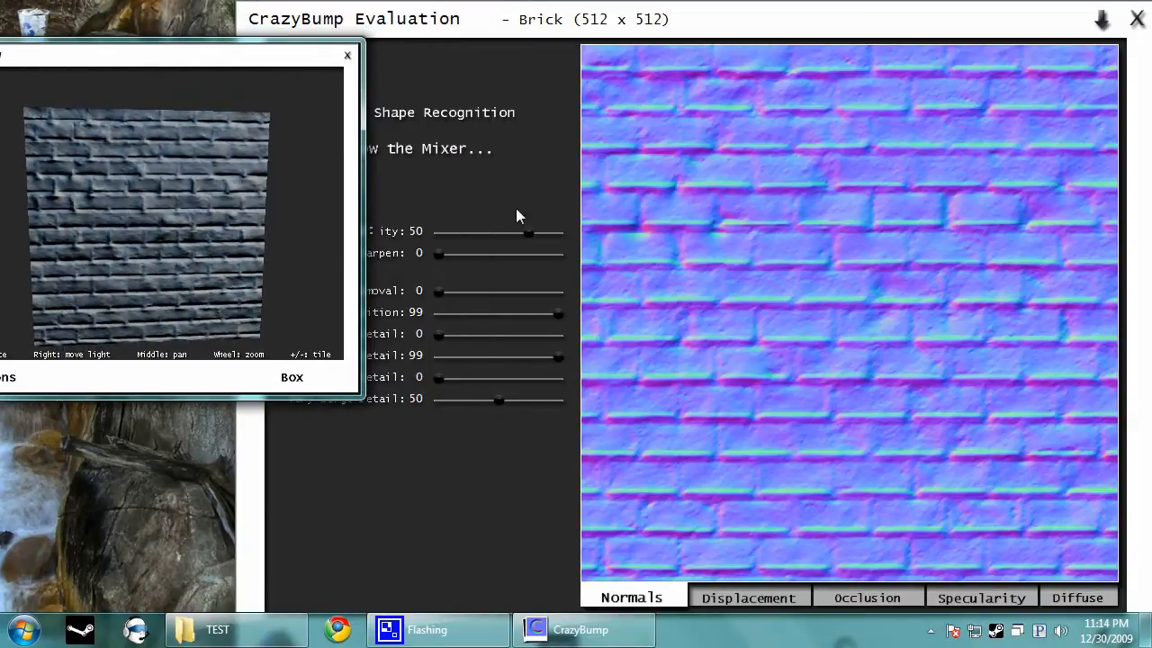
Set the normal map's Intensity to -62, Shape Recognition 33, Medium Detail 73, Large Detail 47 and Very Large Detail 0, and close the 3D preview.
mouse_move(528, 229)
left_mouse_down()
mouse_move(570, 227)
mouse_move(482, 239)
mouse_move(514, 235)
mouse_move(506, 225)
left_mouse_up()
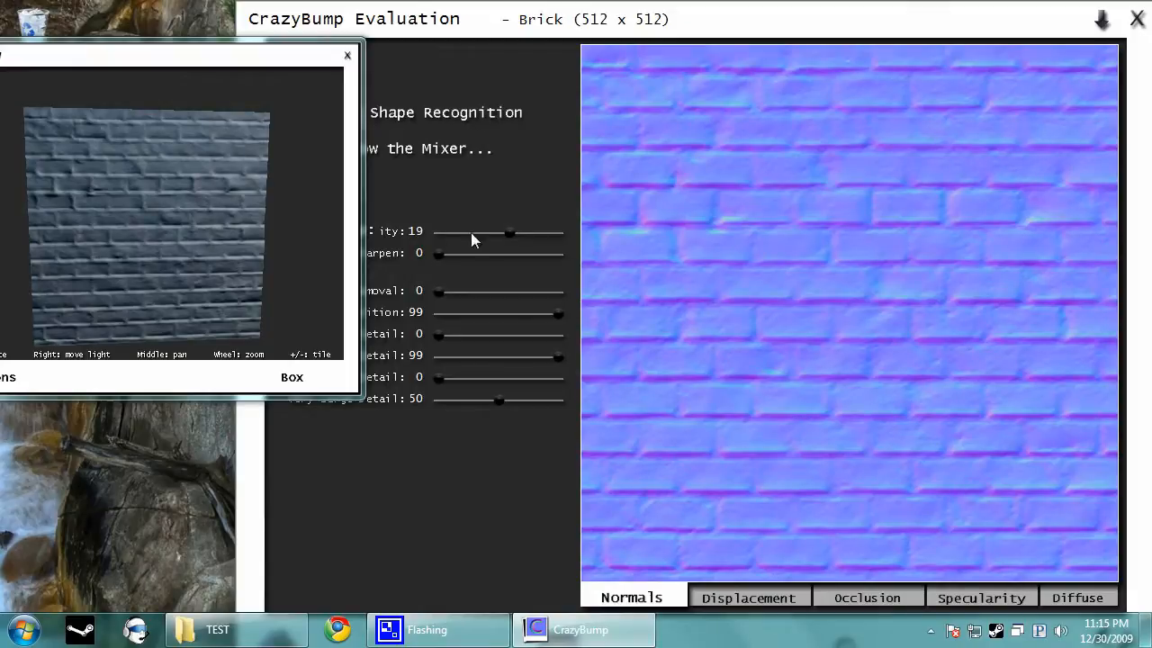
left_click(472, 232)
mouse_move(153, 221)
left_mouse_down()
mouse_move(102, 214)
mouse_move(209, 121)
mouse_move(145, 104)
mouse_move(157, 244)
left_mouse_up()
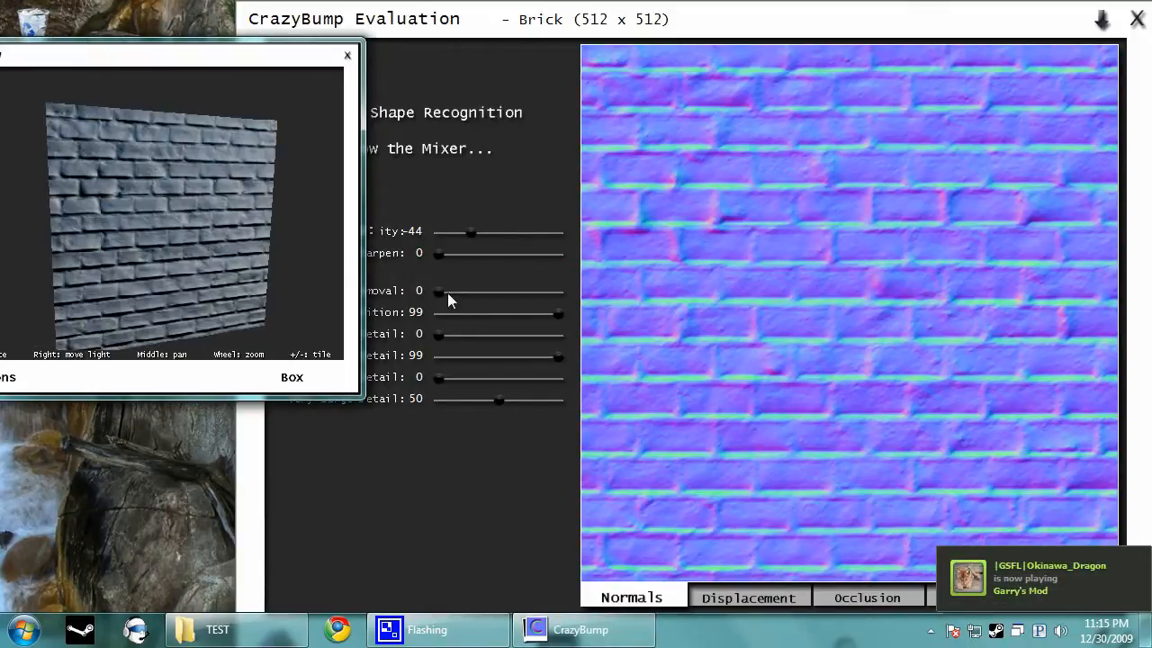
left_click(500, 314)
left_click(498, 314)
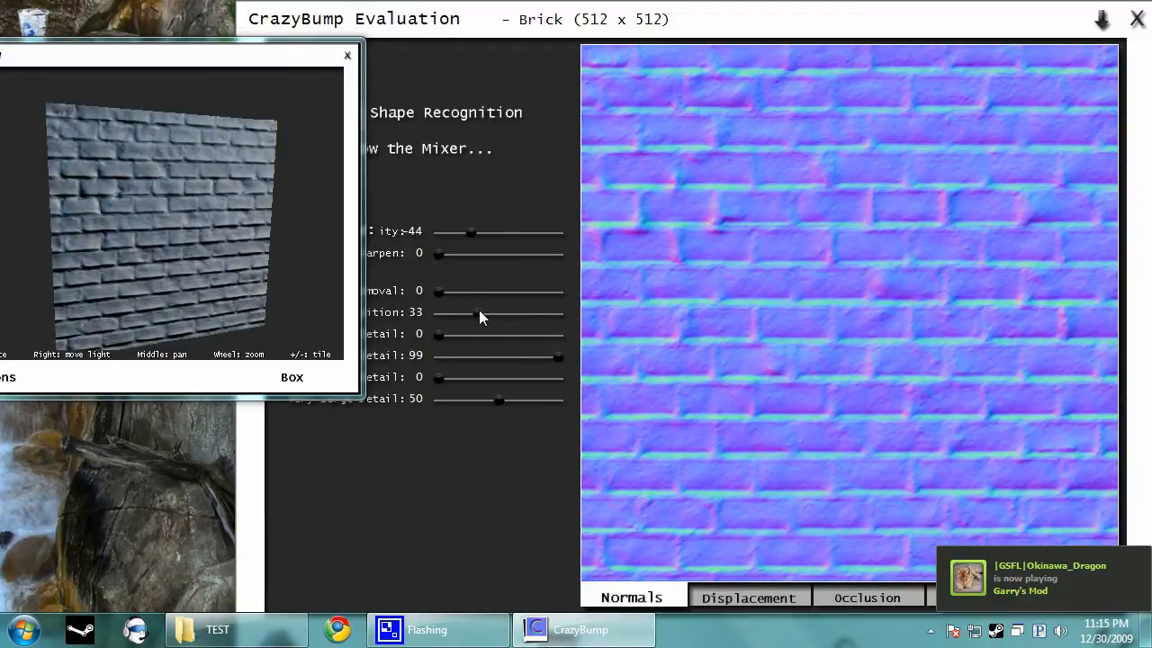
left_click_drag(501, 398, 436, 399)
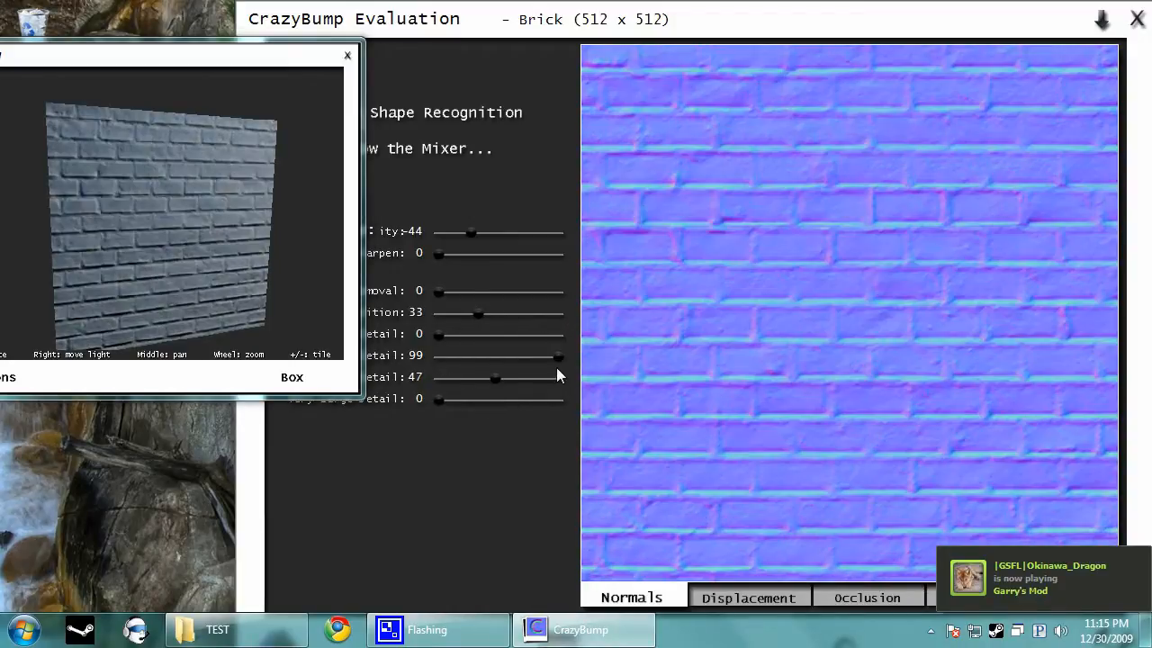
left_click_drag(154, 275, 134, 262)
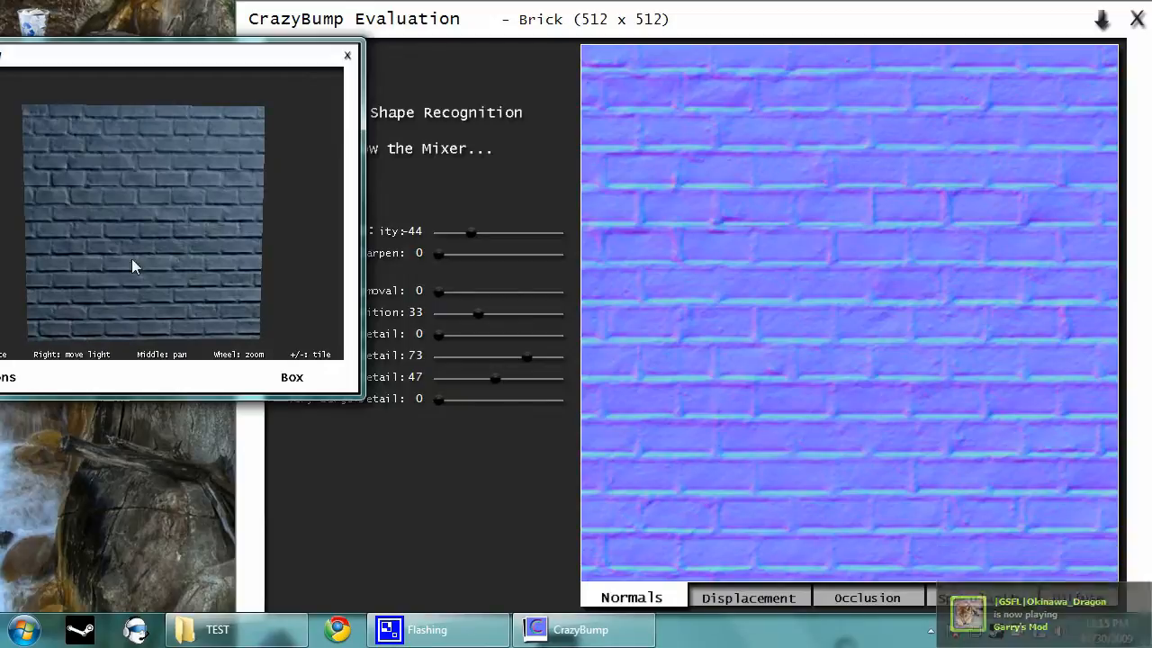
left_click_drag(469, 231, 461, 233)
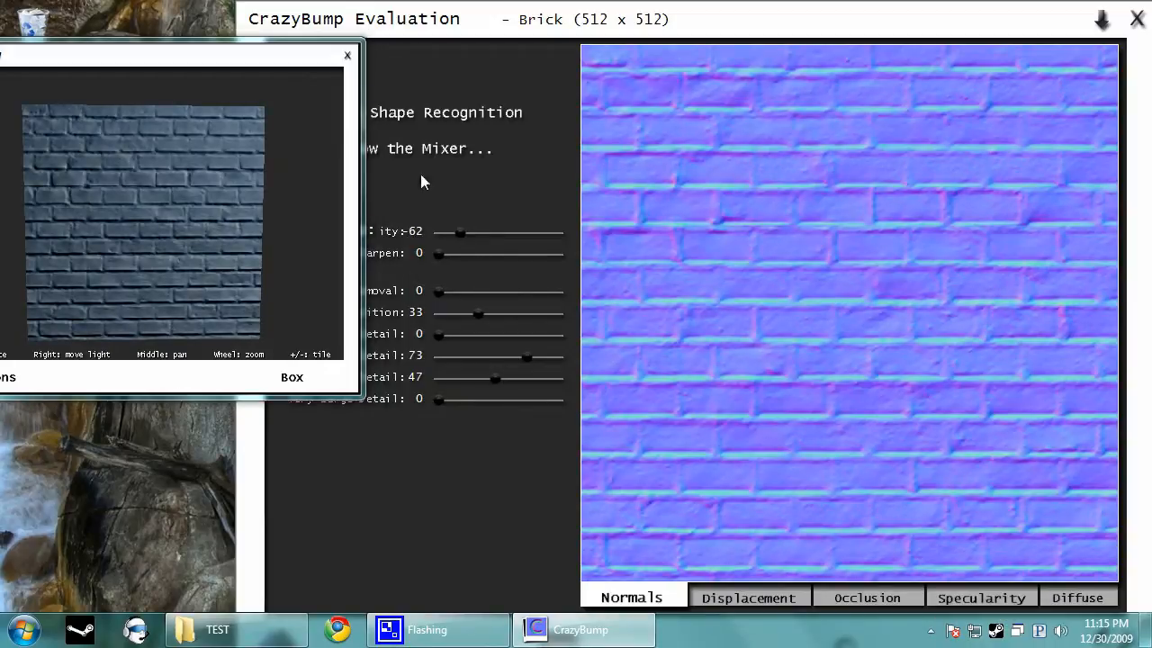
left_click(346, 57)
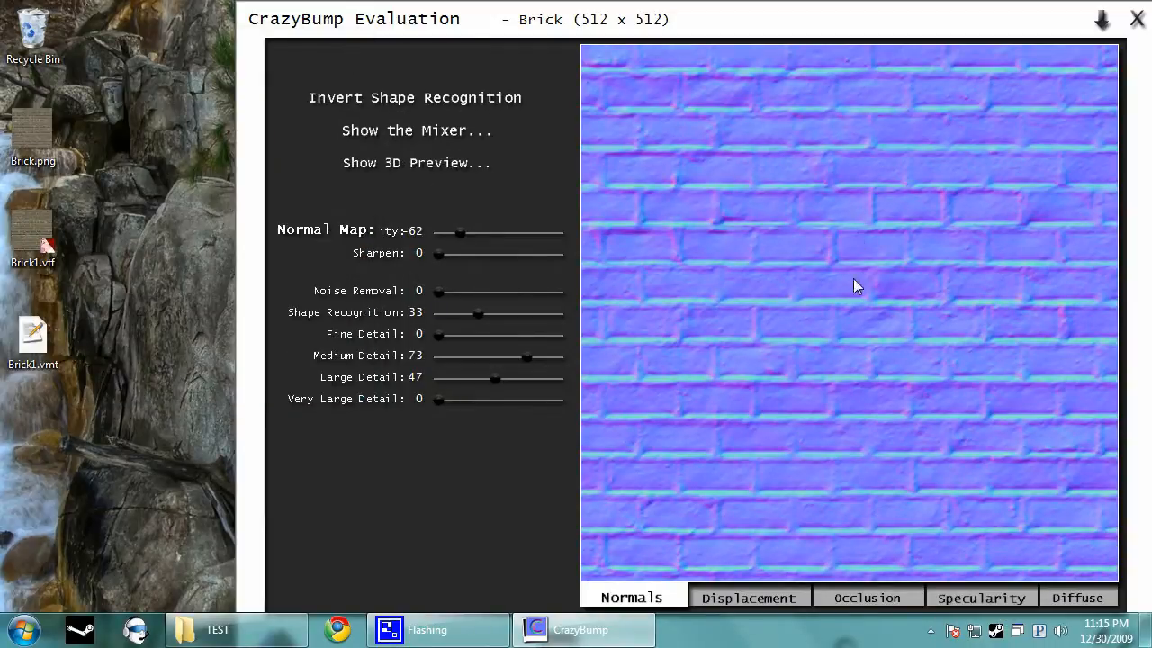
Unlock the taskbar and dock it along the left edge of the desktop to uncover CrazyBump's save control.
left_click_drag(694, 19, 687, 0)
right_click(779, 636)
left_click(859, 582)
right_click(845, 634)
left_click(1092, 9)
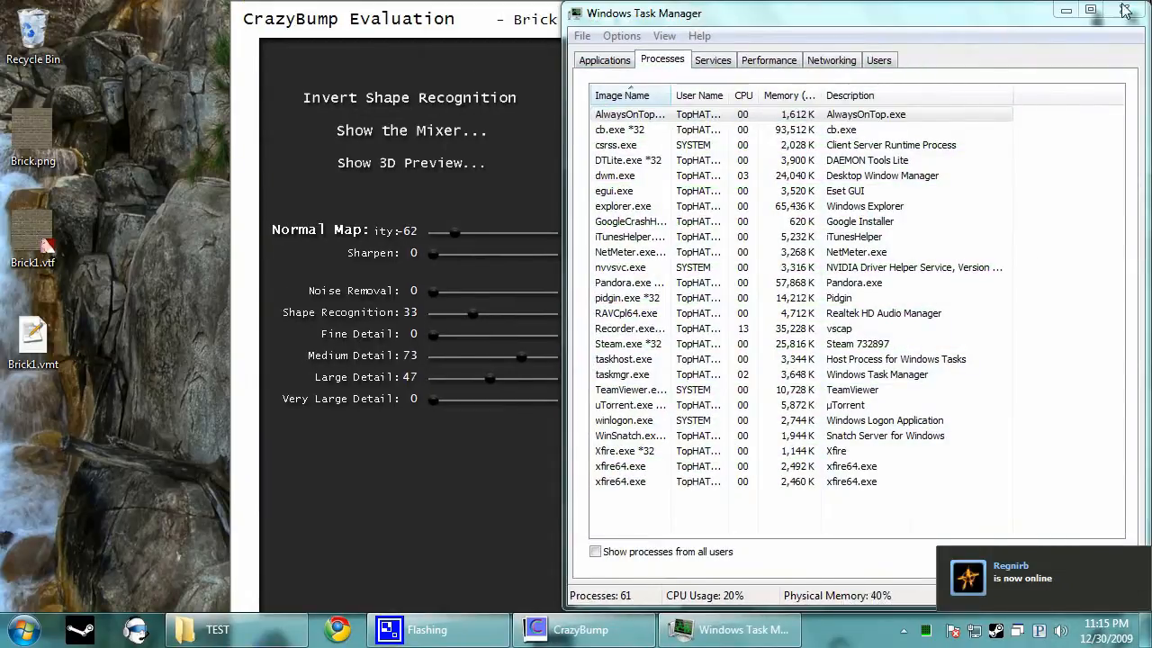
left_click(1136, 7)
left_click_drag(794, 641, 27, 360)
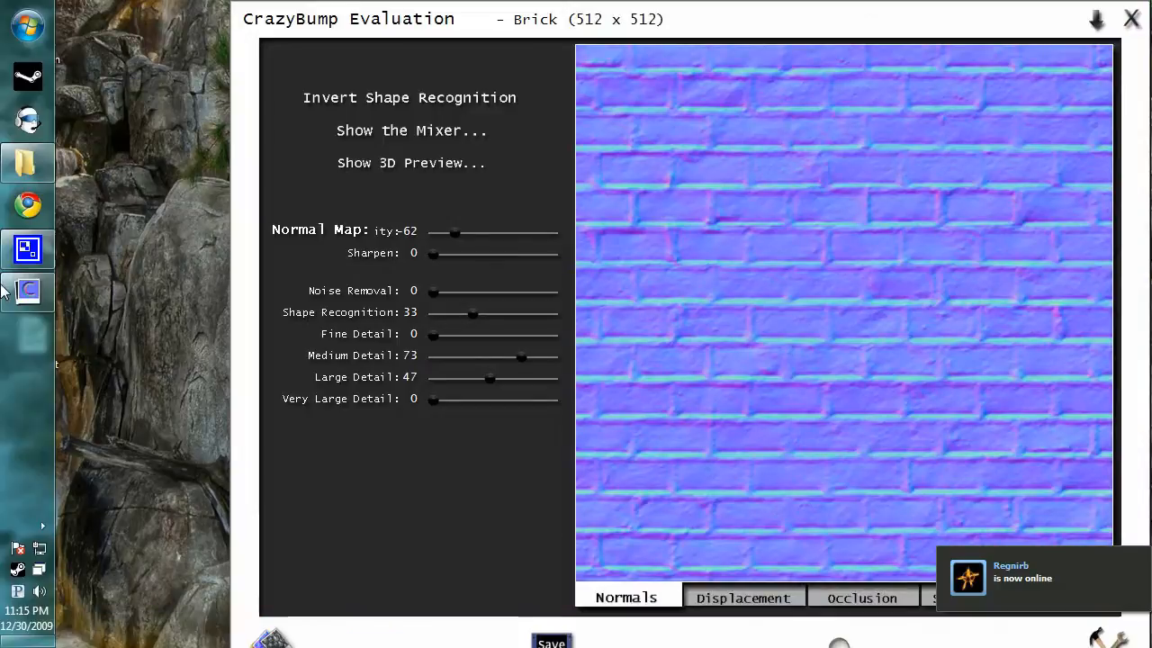
Save the normals to the desktop as a TGA - Truevision Targa file named Brick2_NRM.
left_click(559, 640)
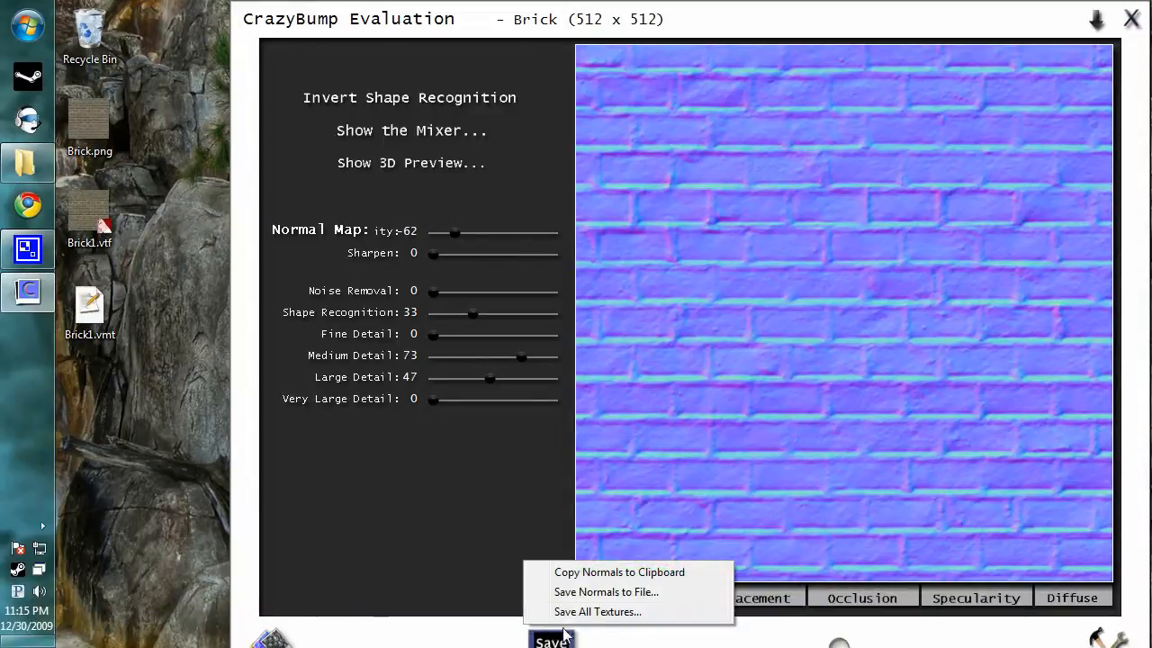
left_click(618, 592)
left_click_drag(1139, 177, 418, 111)
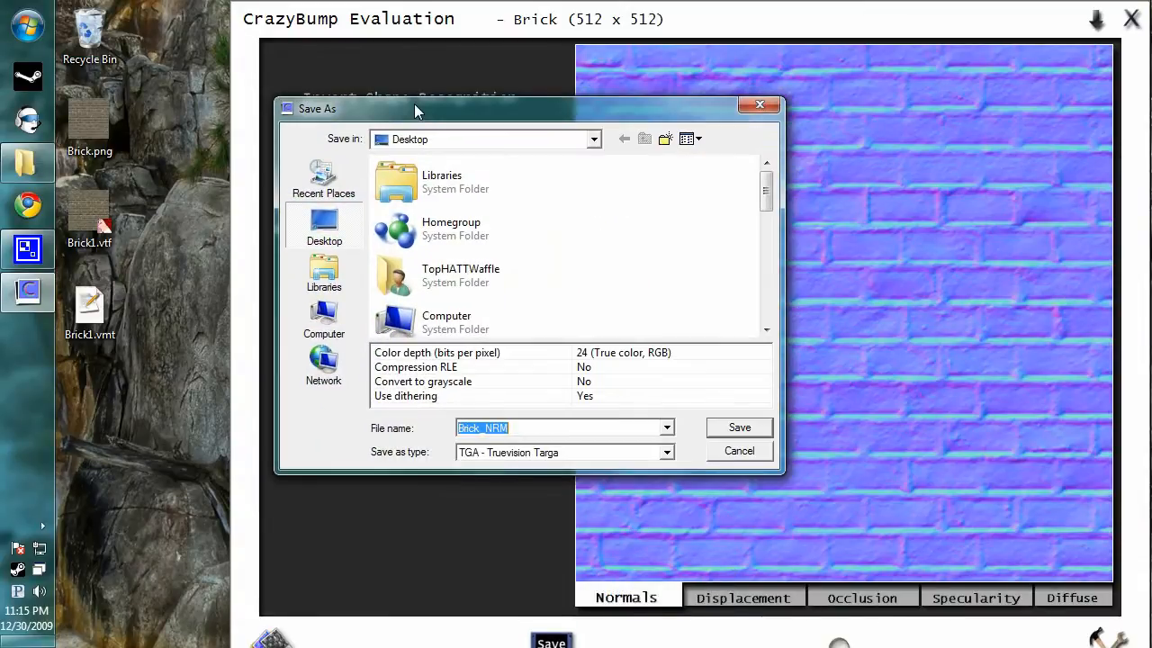
left_click(667, 453)
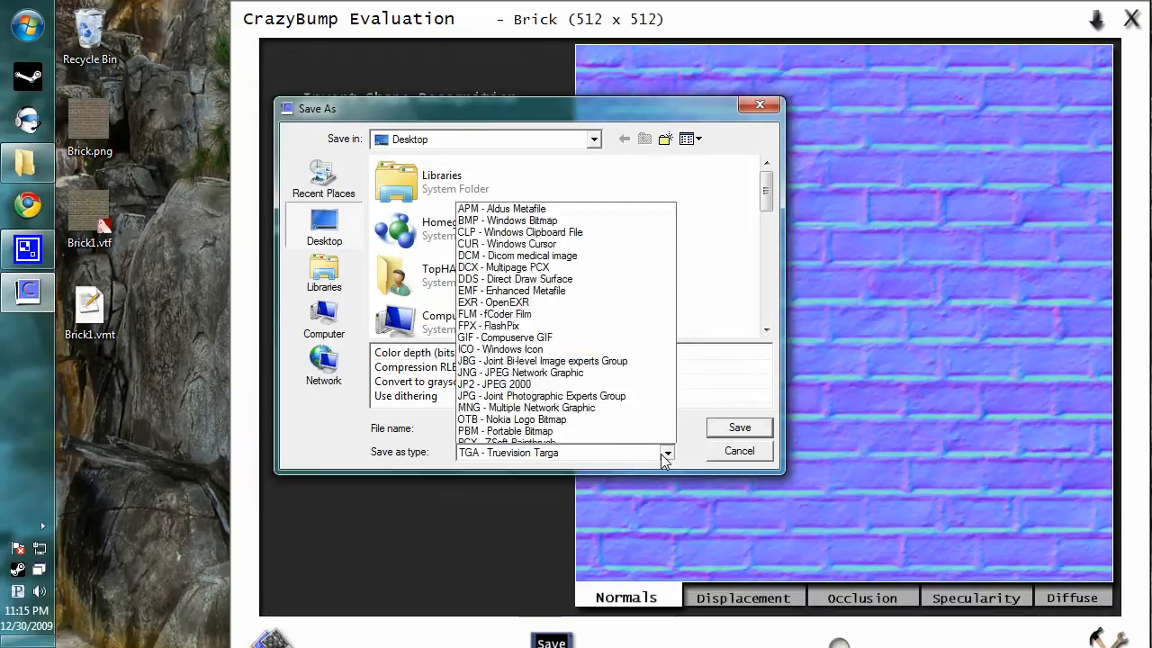
left_click(665, 454)
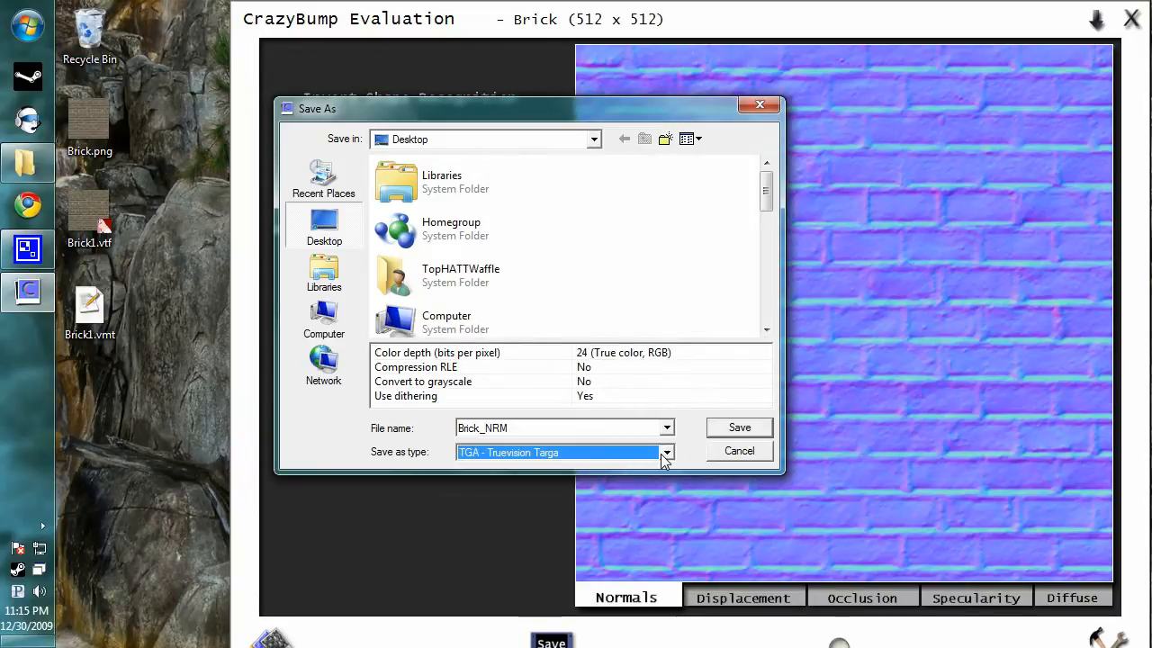
left_click(555, 433)
left_click(553, 434)
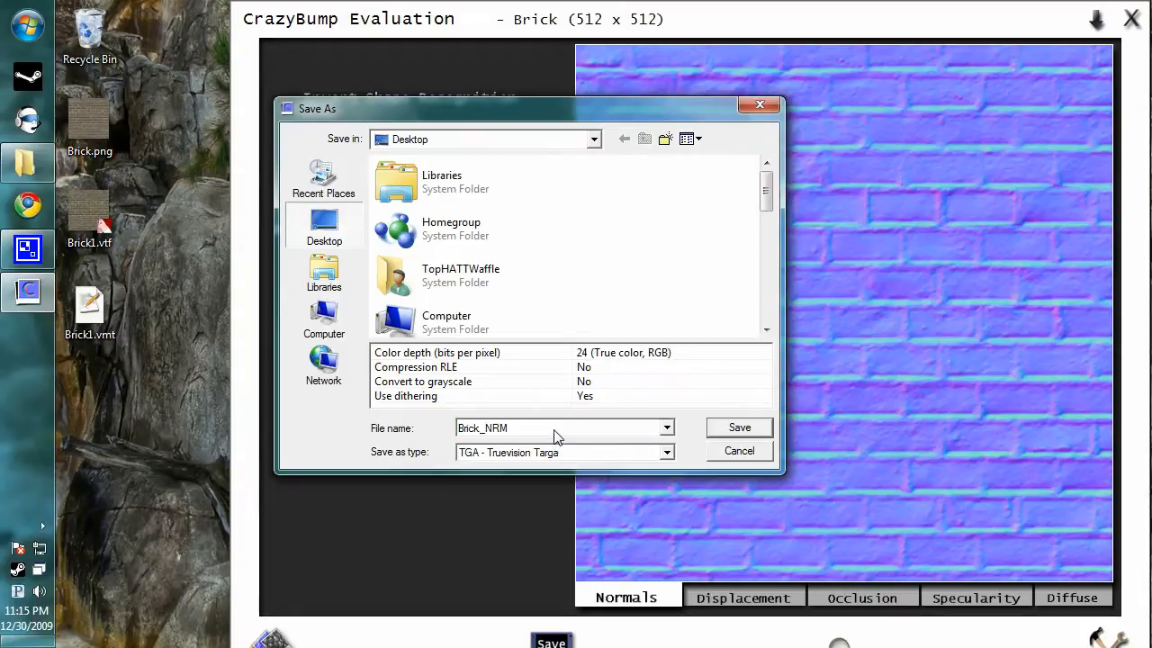
left_click(480, 432)
type("2")
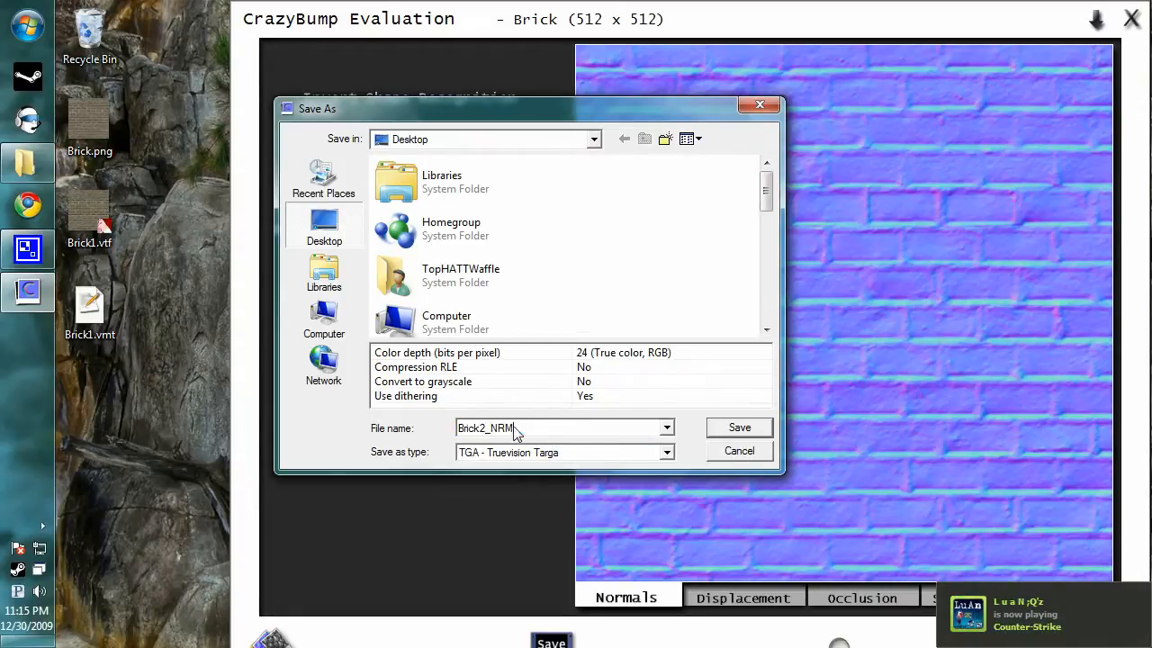
left_click_drag(514, 425, 493, 427)
left_click(625, 434)
left_click(760, 423)
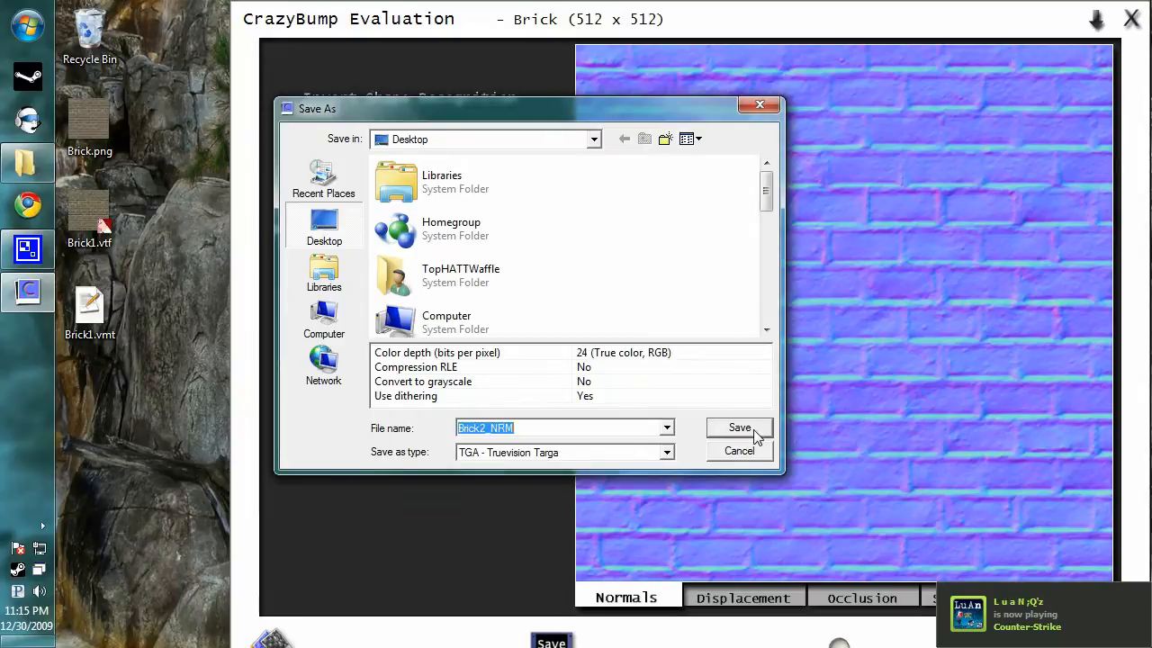
Put CrazyBump away, and return the taskbar to the bottom edge of the desktop and lock it.
left_click(1097, 20)
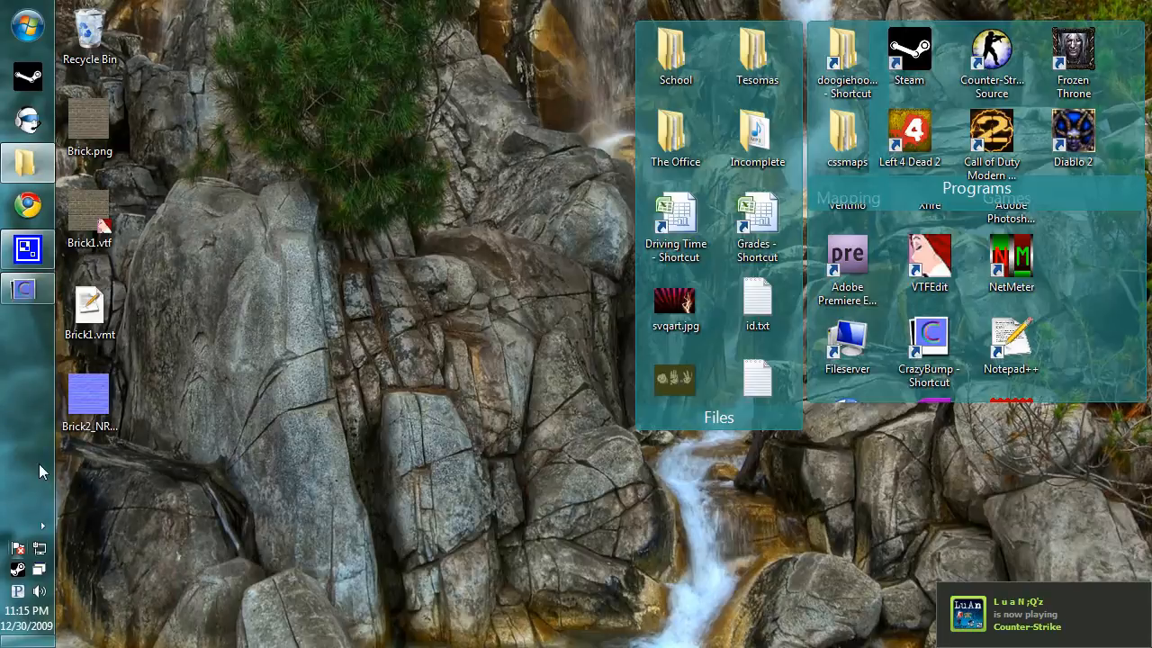
right_click(593, 630)
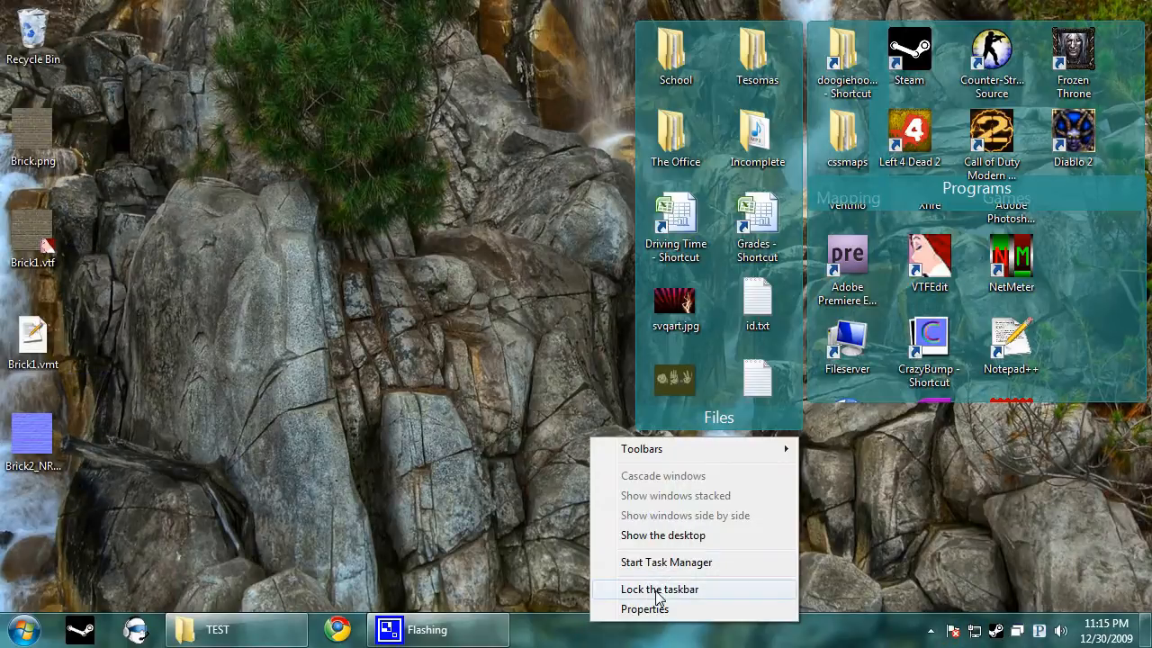
left_click(655, 589)
Import the Brick2_NRM image from the desktop into VTFEdit with the existing VTF options and save it to the desktop as Brick2_nrm.
left_click_drag(7, 450, 930, 261)
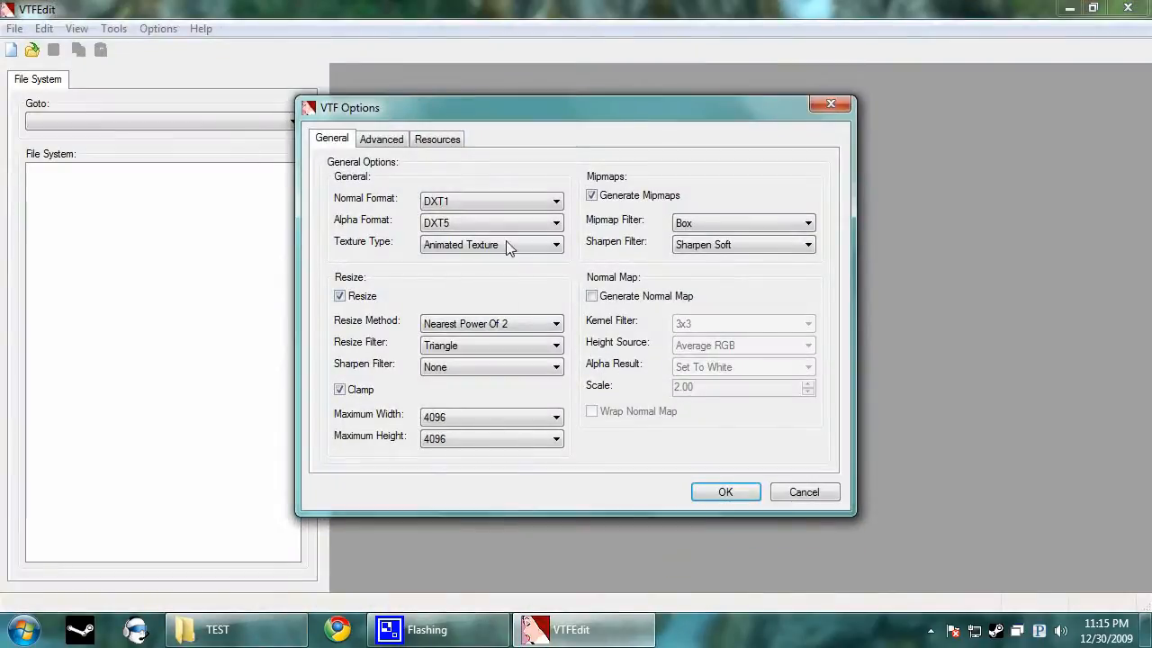
left_click(726, 494)
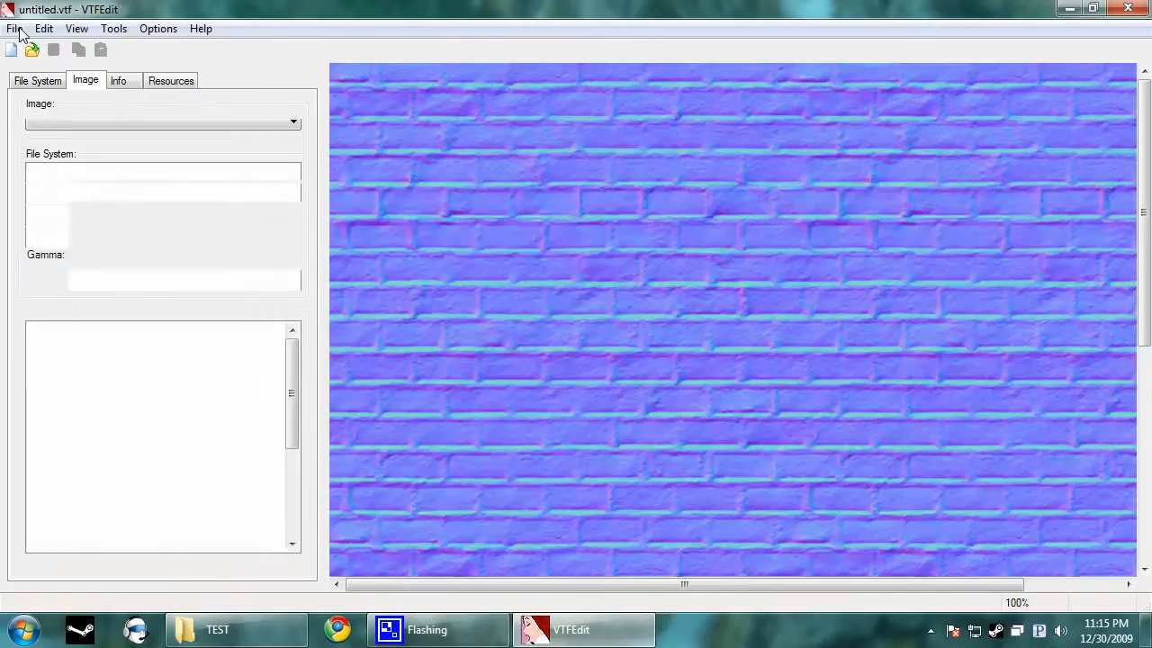
left_click(16, 29)
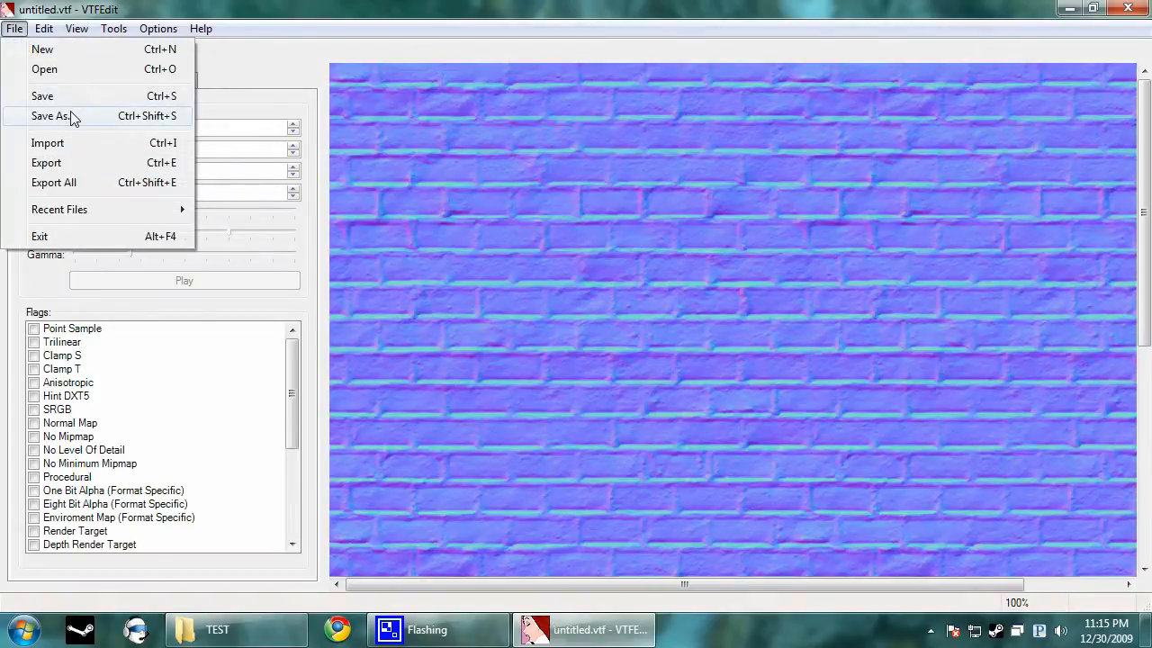
left_click(56, 116)
type("B")
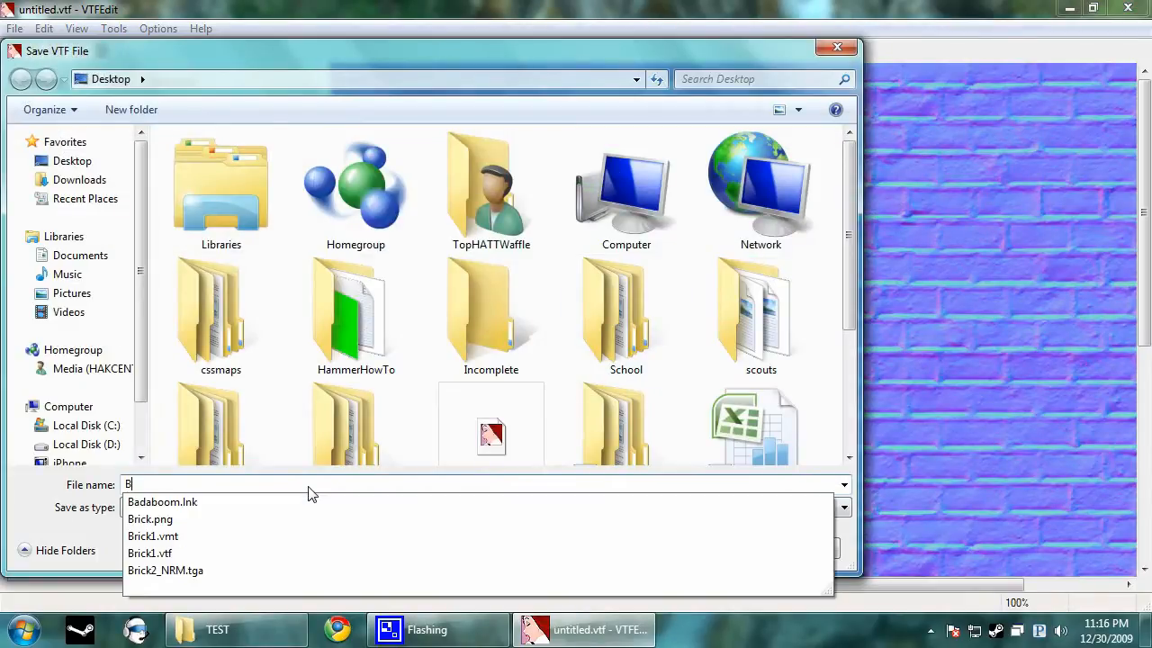
type("rick2_n")
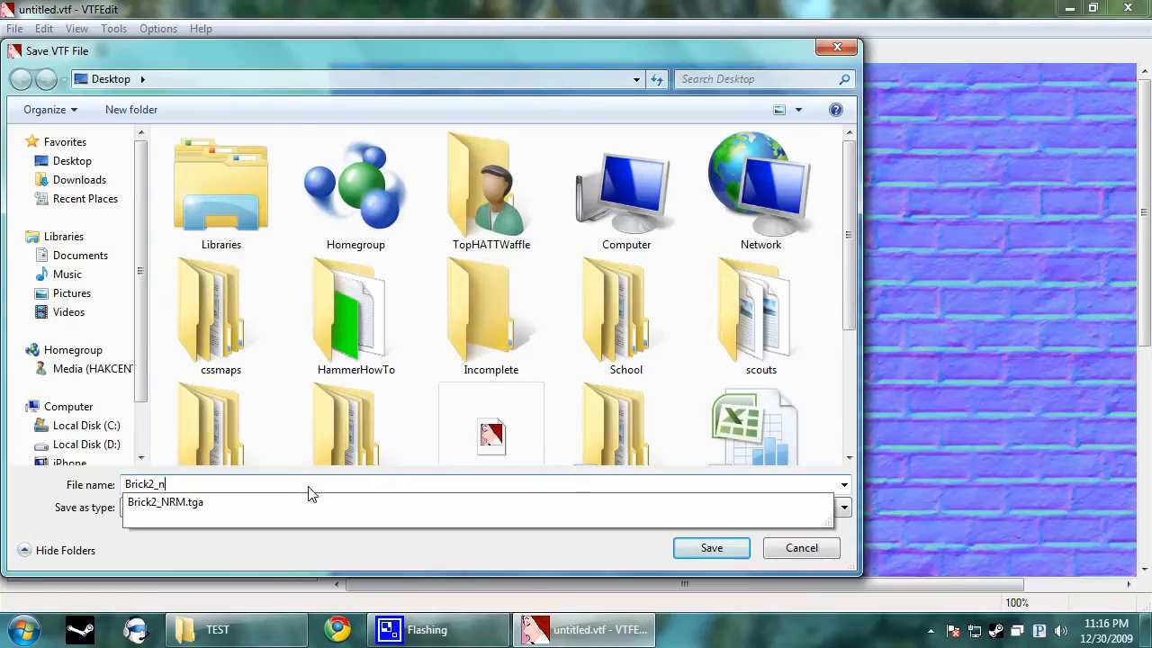
type("rm")
key("Return")
left_click(728, 330)
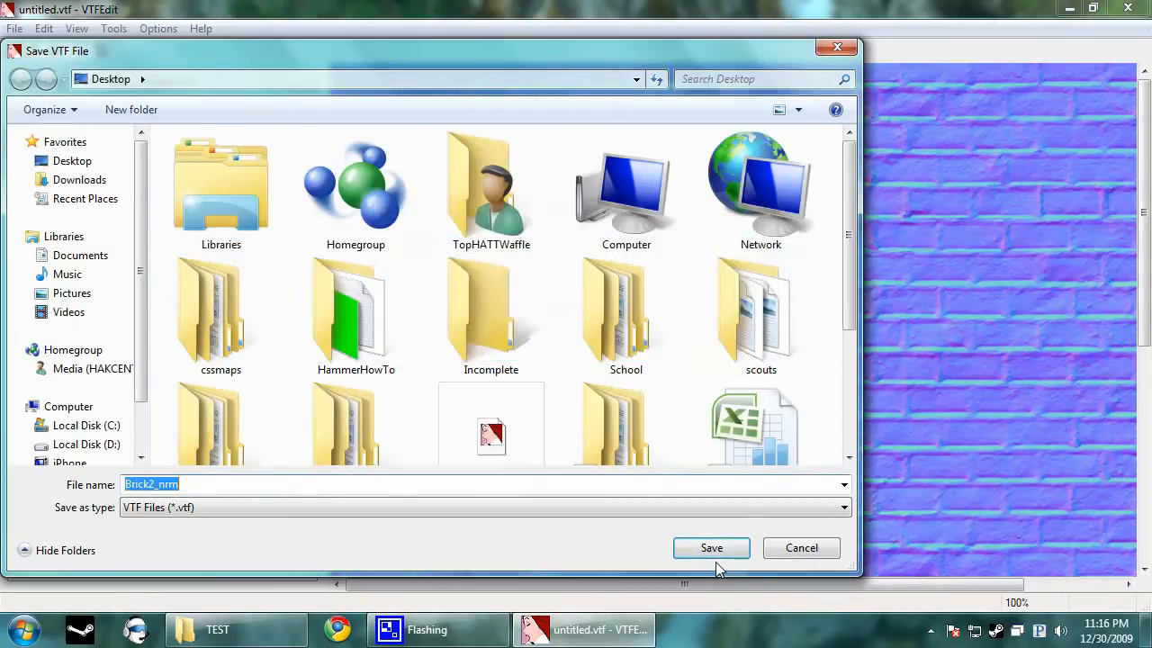
left_click(712, 548)
left_click(630, 319)
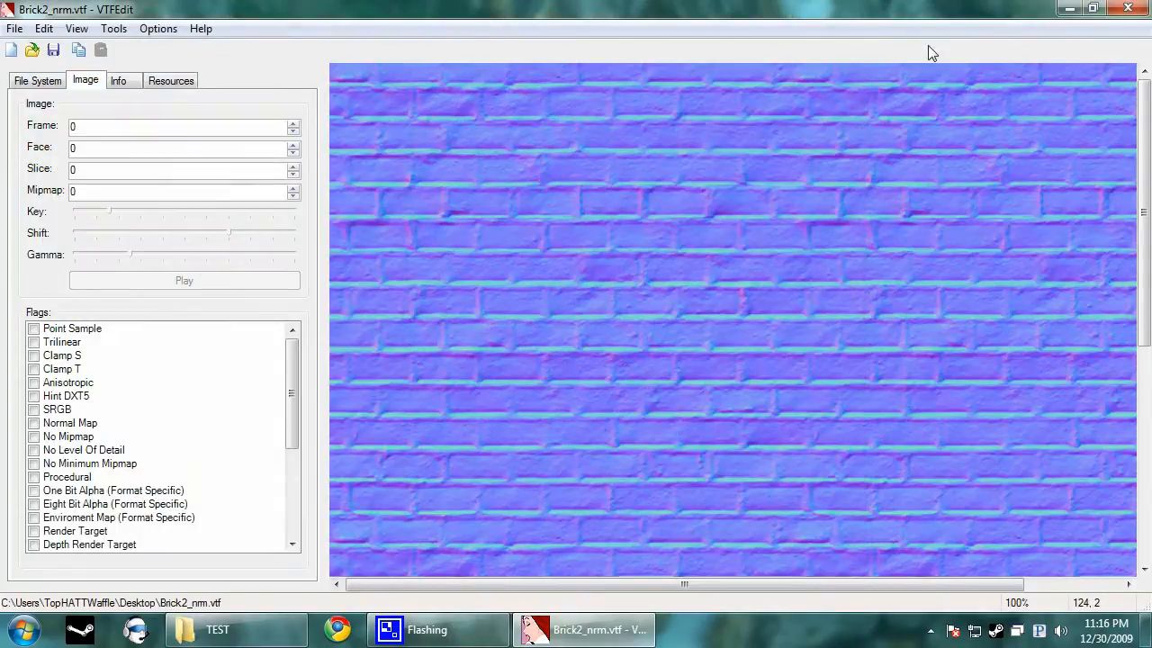
Close VTFEdit and copy Brick2_nrm.vtf from the desktop into the TEST materials folder.
key("alt+F4")
left_click(217, 629)
left_click_drag(33, 540, 659, 370)
left_click(617, 361)
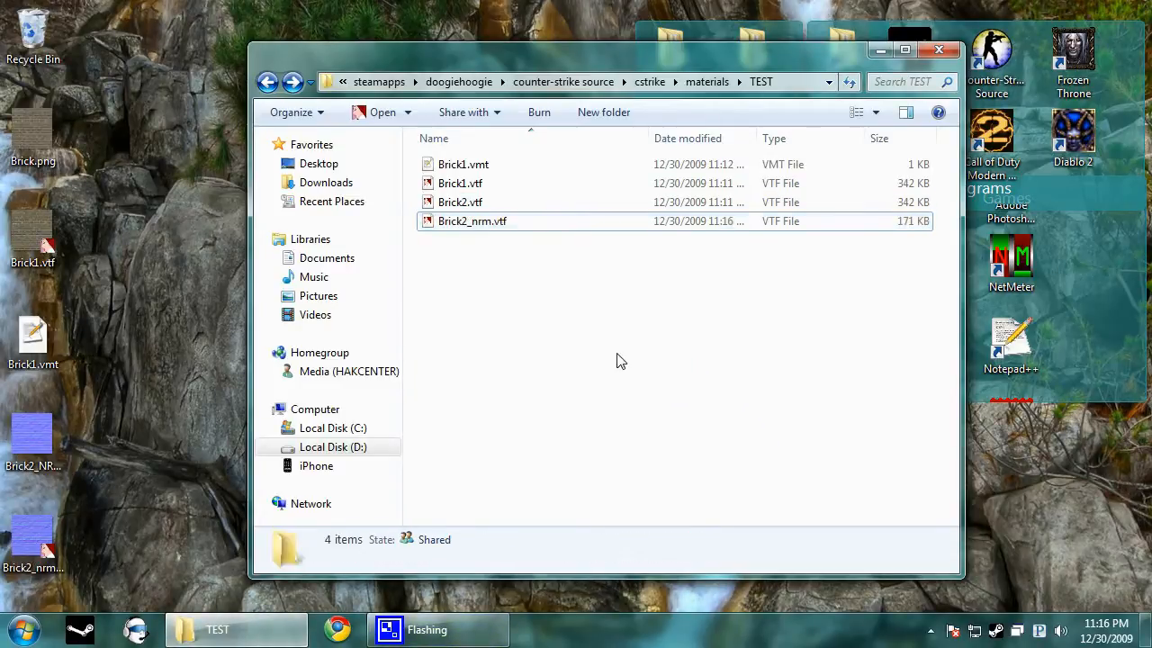
Open Brick2.vtf from the TEST folder in VTFEdit and start creating a VMT file for it.
double_click(497, 203)
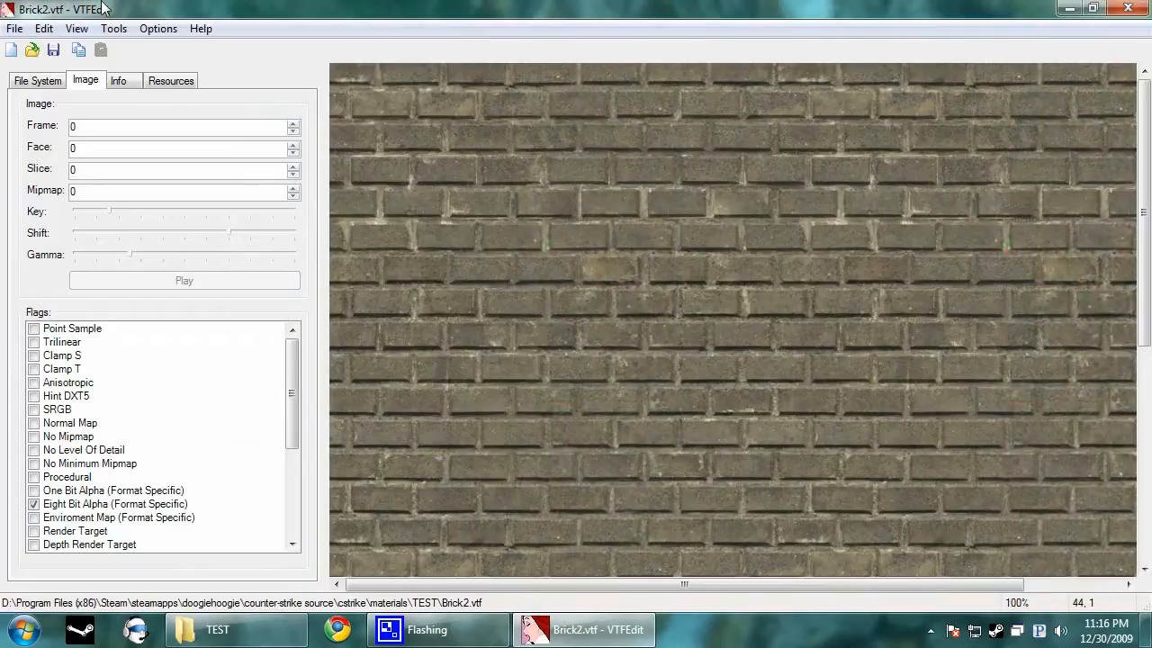
left_click(121, 32)
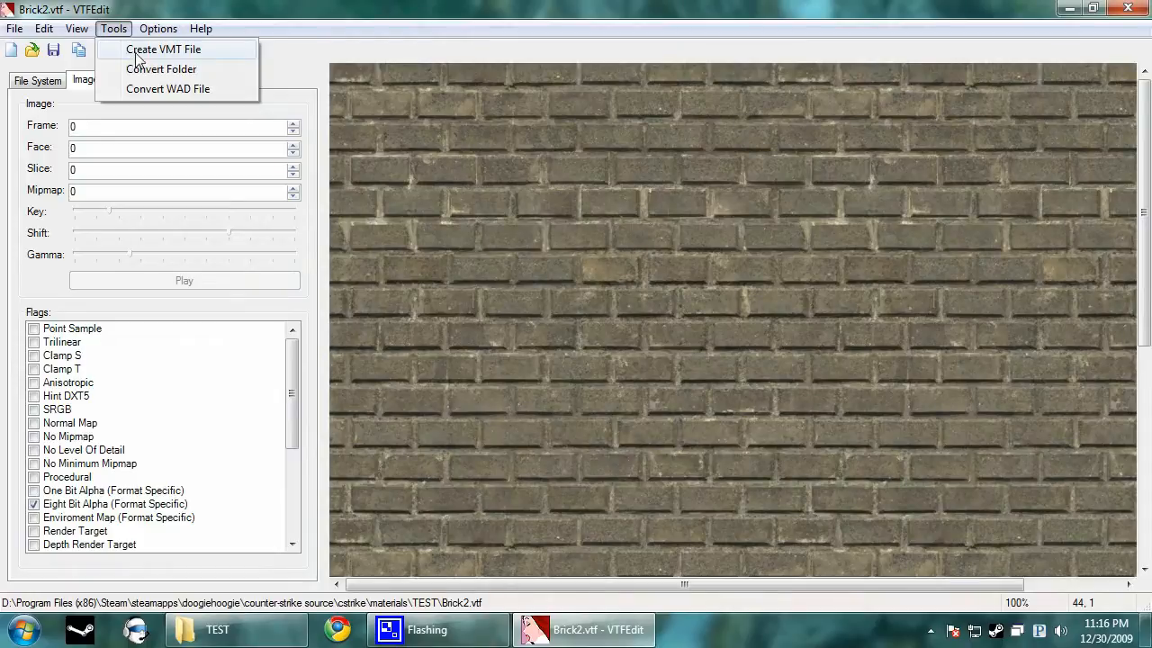
left_click(153, 50)
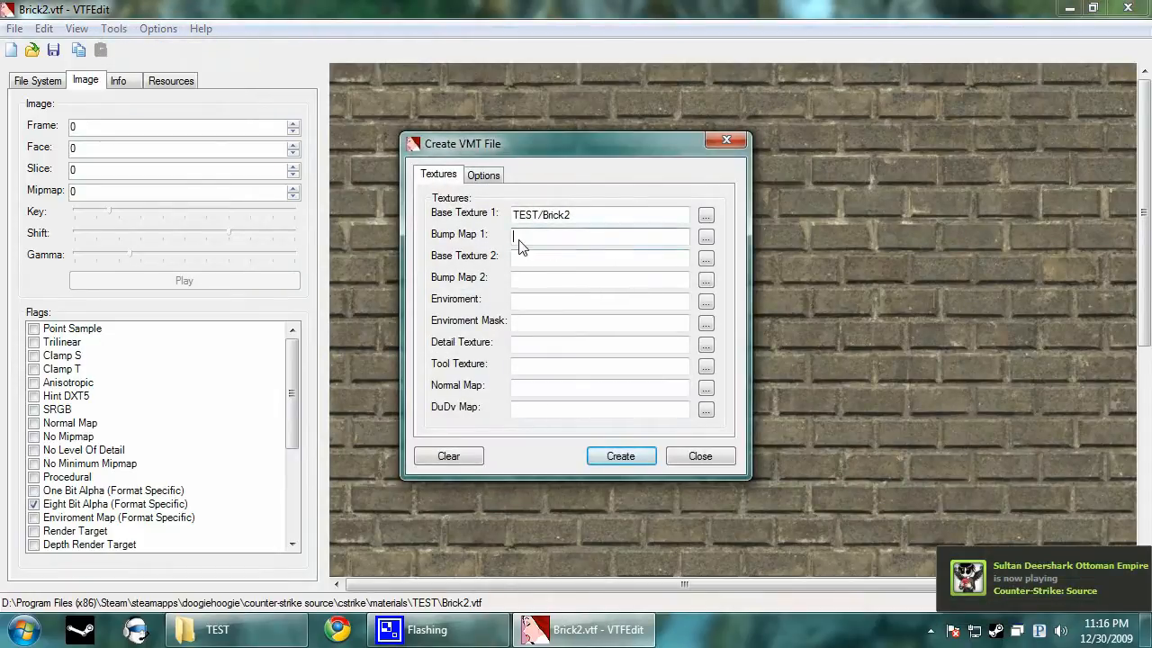
Set Bump Map 1 of the VMT to TEST/Brick2_nrm, reusing the path of Base Texture 1.
left_click(706, 237)
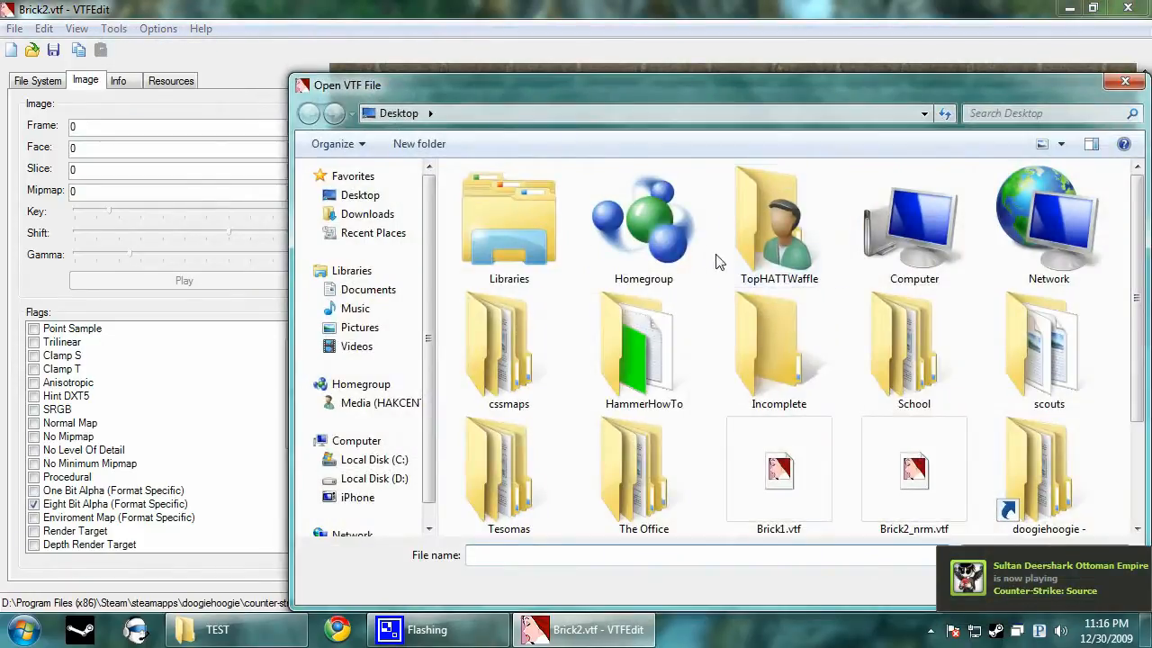
left_click(1135, 80)
left_click_drag(596, 216, 523, 221)
key("ctrl+c")
left_click(540, 235)
key("ctrl+v")
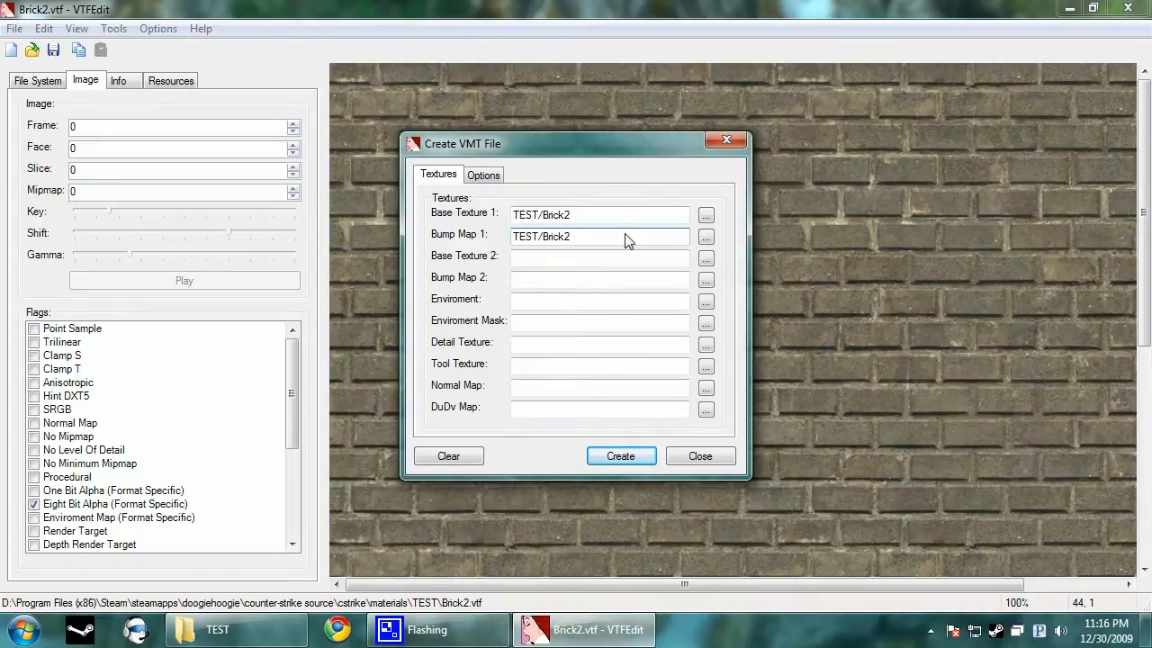
double_click(583, 217)
left_click(580, 240)
type("_nm")
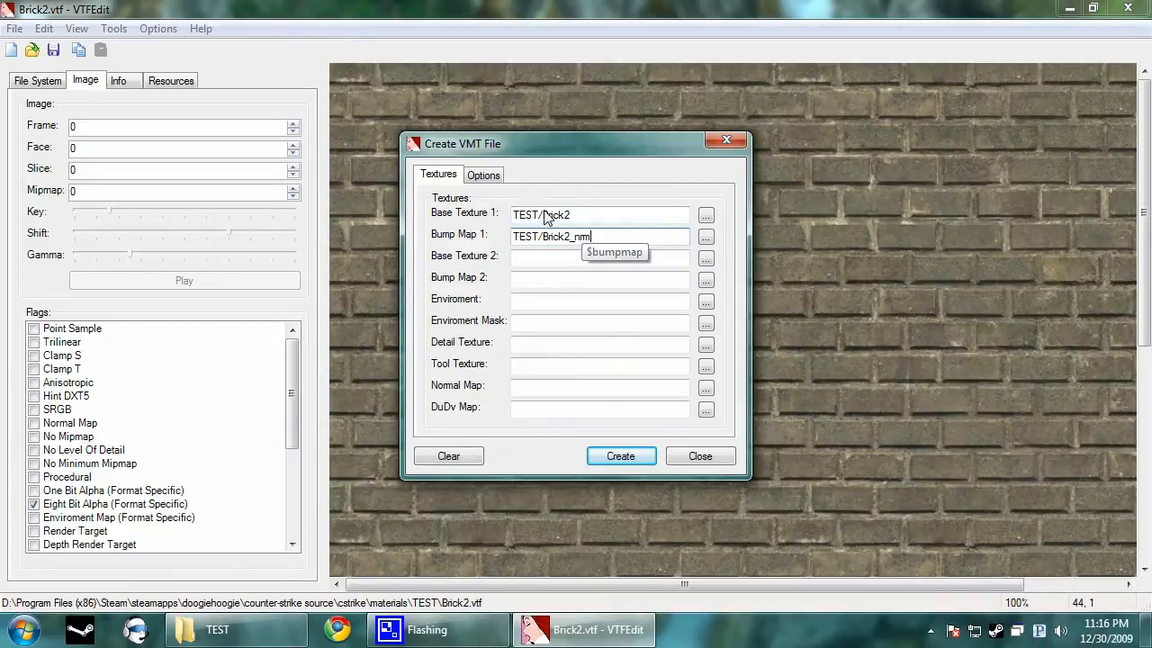
Set Surface 1 of the VMT to brick, then create the file and save it to the desktop as Brick2.vmt.
left_click(486, 176)
left_click(598, 329)
left_click(584, 238)
type("brick")
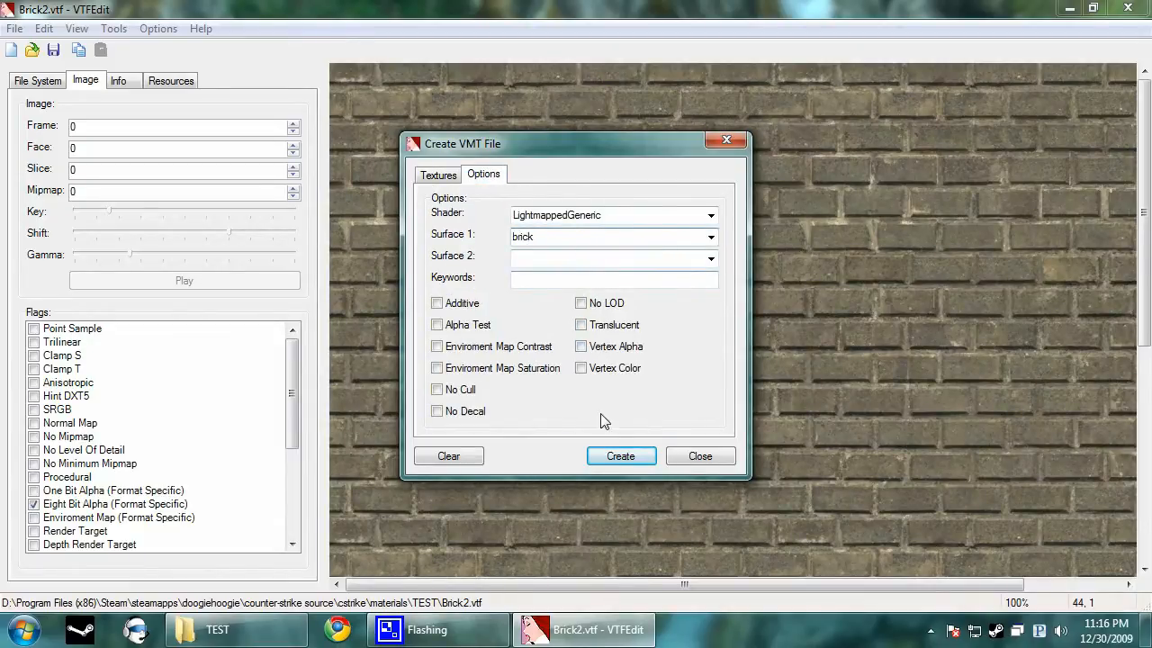
left_click(619, 458)
key("Return")
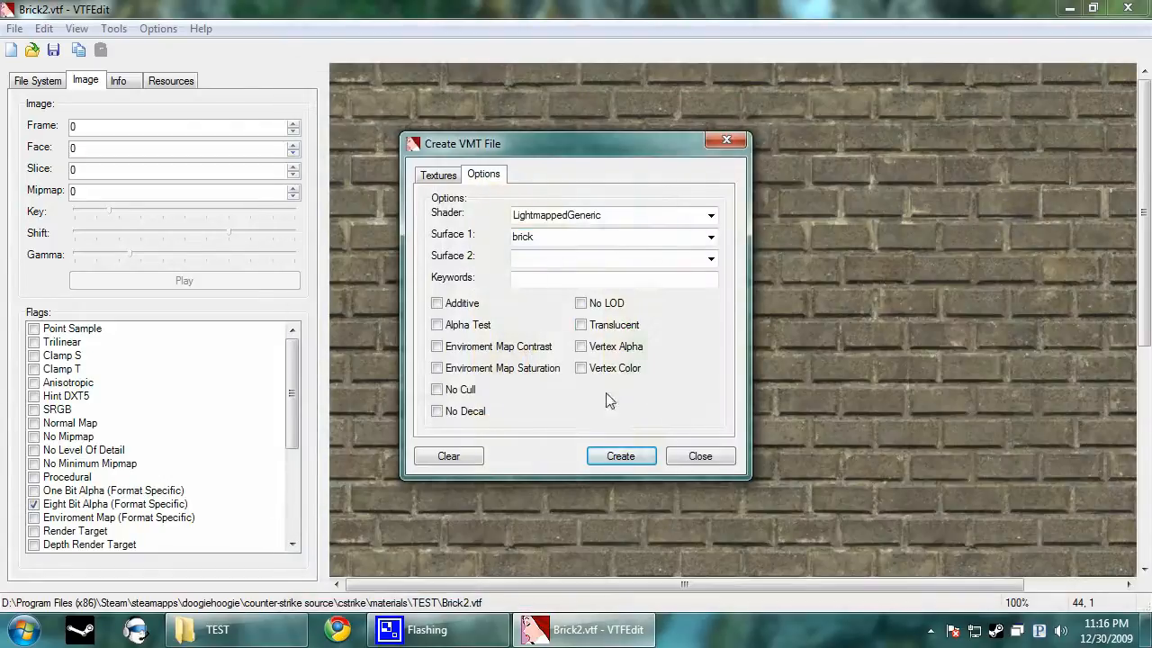
Close VTFEdit and copy Brick2.vmt from the desktop into the TEST materials folder.
left_click(700, 458)
left_click(1128, 8)
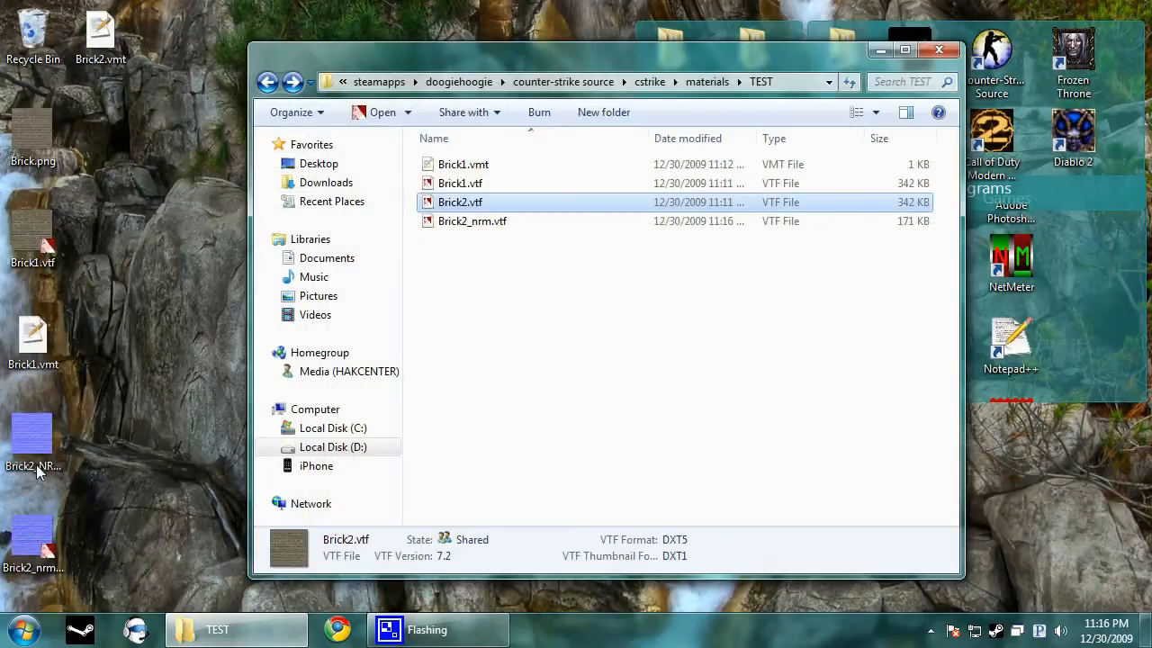
left_click_drag(117, 8, 576, 433)
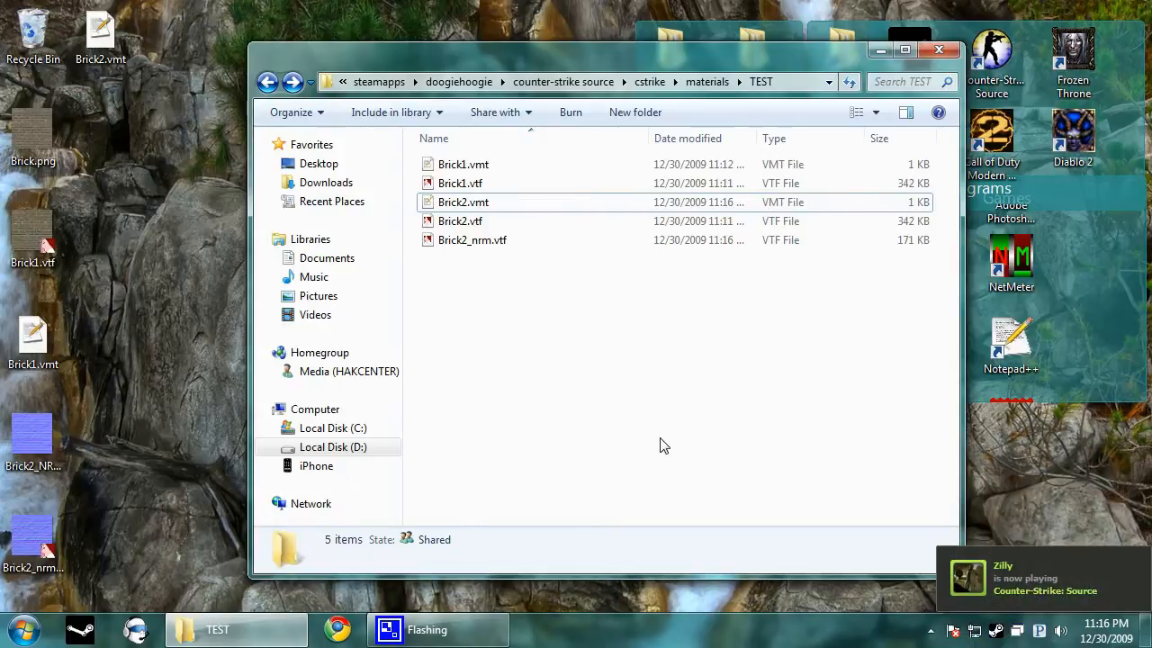
Minimize the TEST folder, launch Hammer from the Source SDK and create a new map.
left_click(880, 50)
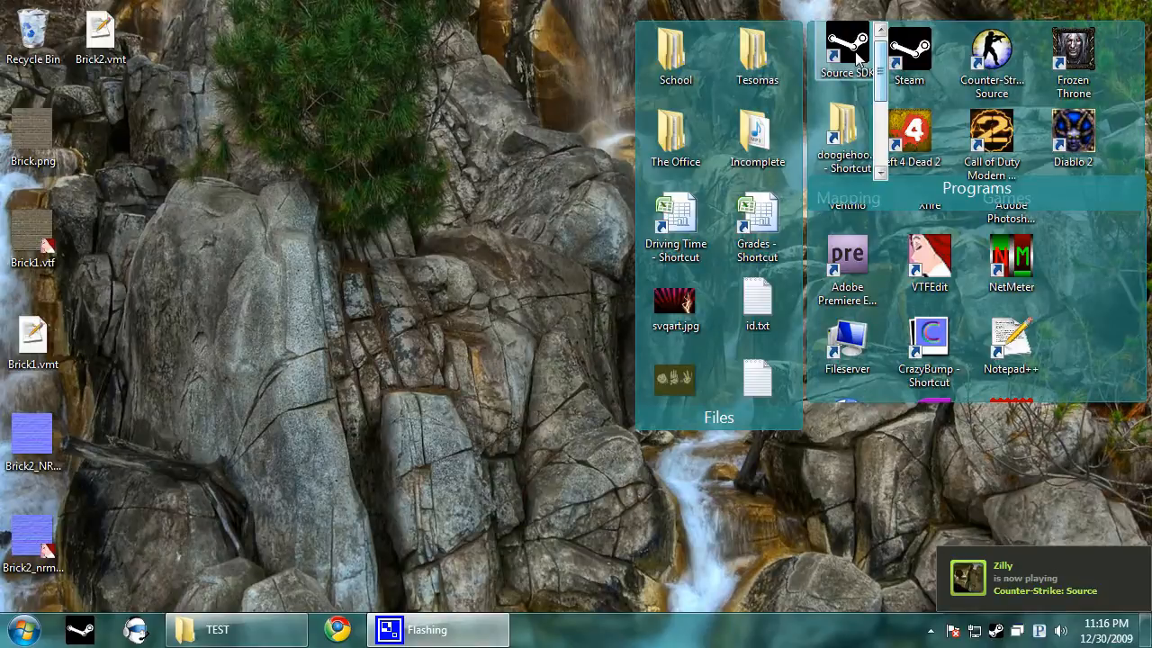
double_click(855, 54)
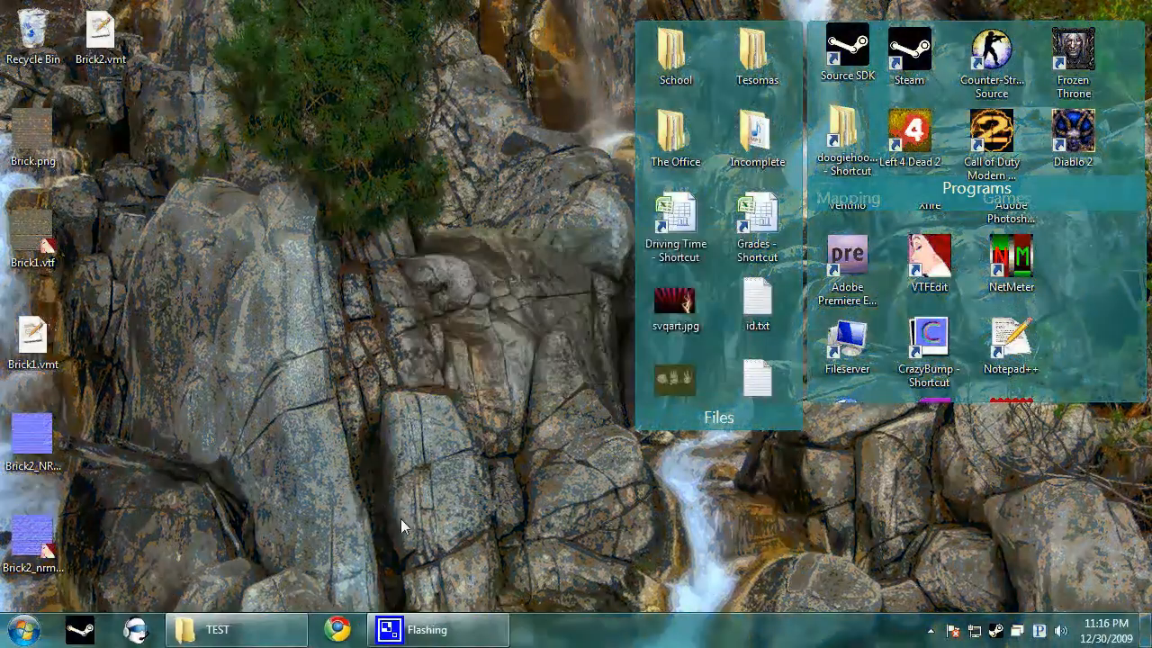
double_click(486, 153)
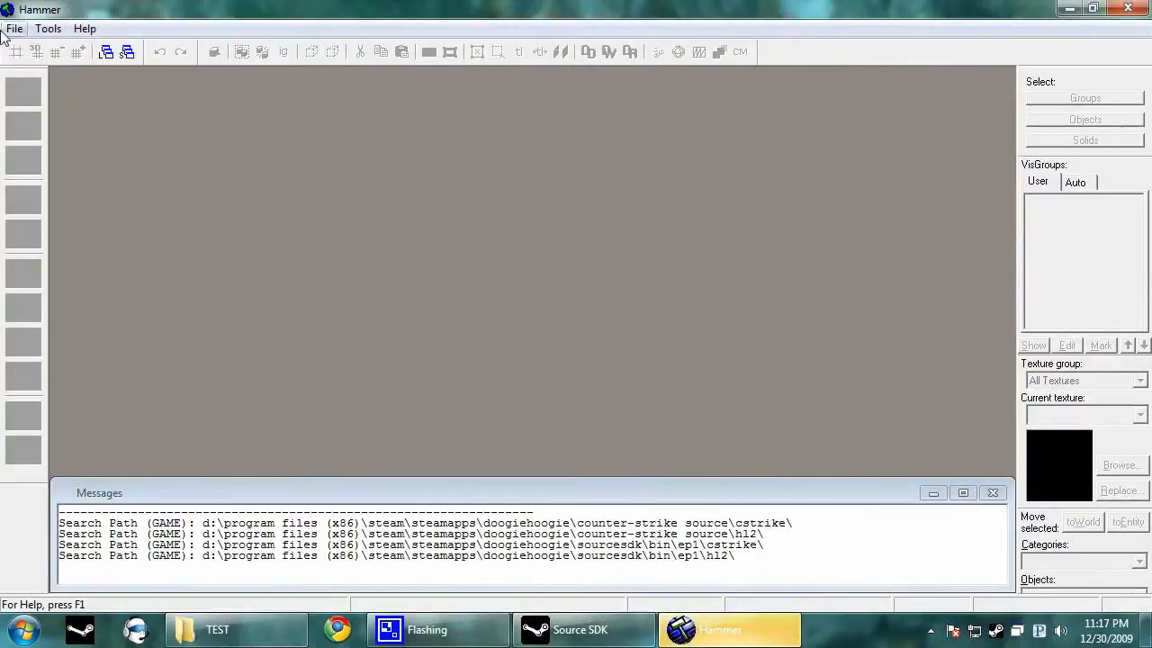
left_click(14, 32)
left_click(31, 47)
Create a 512 x 512 x 192 block with the tools/toolsnodraw texture and hollow it into a room.
left_click(1121, 465)
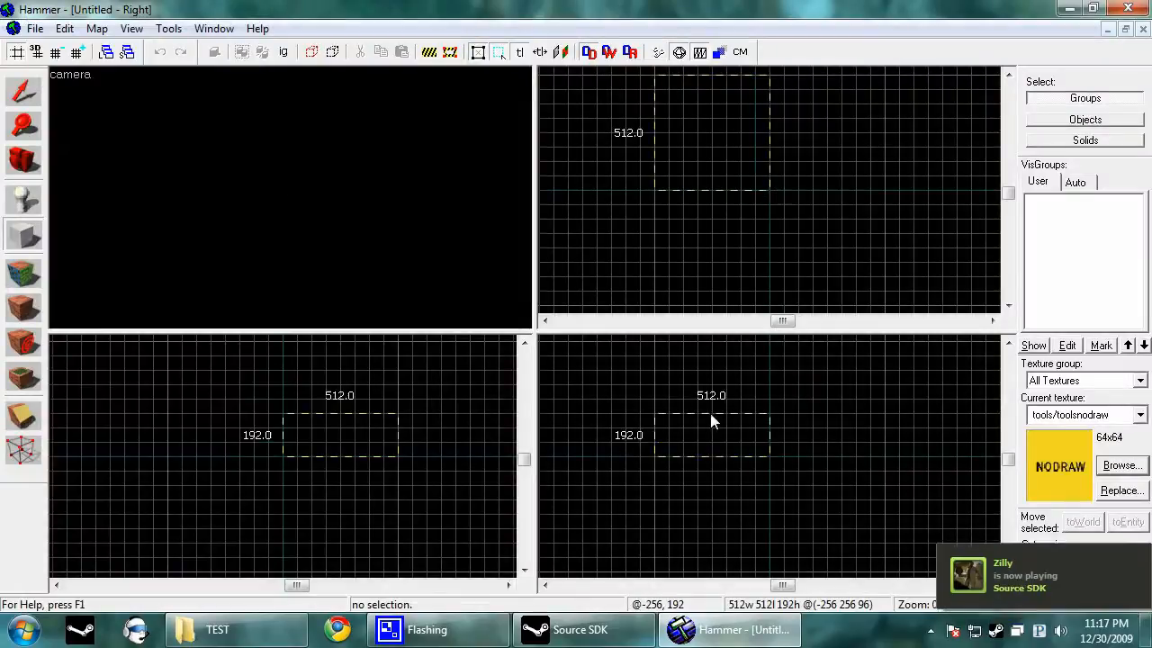
key("ctrl+h")
left_click(131, 29)
left_click(203, 203)
Place a player spawn entity in the room and raise it above the floor.
left_click(24, 199)
left_click(346, 257)
left_click_drag(315, 451, 352, 426)
Filter the textures by dev and choose an orange dev texture for the room.
left_click(1133, 467)
type("dev")
left_click_drag(1145, 101, 1148, 531)
double_click(654, 432)
Find the custom brick textures with the filter test and choose test/brick2 for the room's walls.
left_click(1126, 467)
type("test")
double_click(226, 494)
left_click(23, 275)
left_click(543, 376)
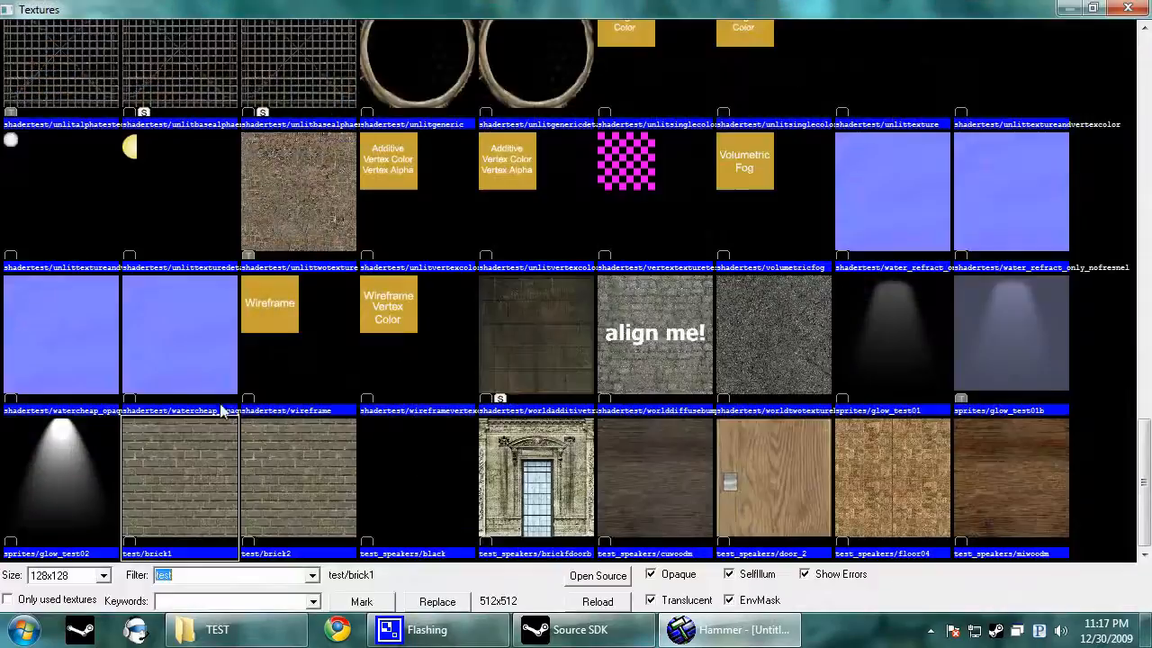
double_click(299, 491)
left_click(708, 146)
key("Delete")
Try to place the vgui/logos/lol decal on the brick wall.
left_click(24, 342)
left_click(1123, 465)
type("lol")
double_click(79, 134)
left_click(410, 293)
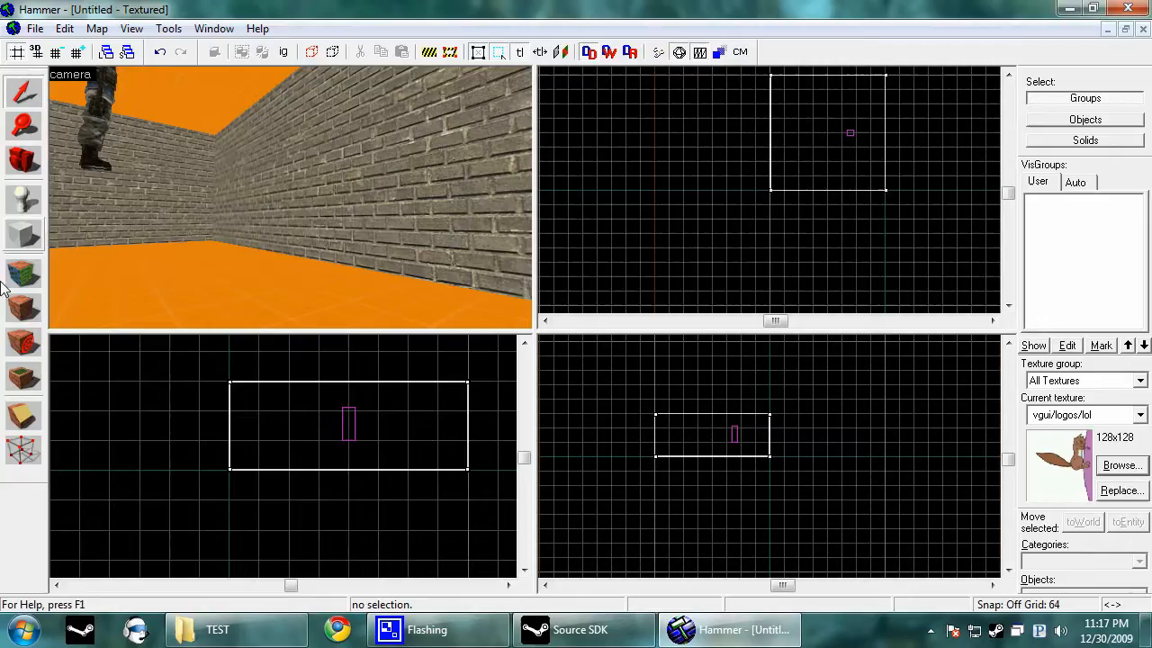
key("ctrl+z")
Place another entity on the room's floor and change its class to light.
left_click(435, 180)
left_click(20, 206)
left_click(81, 216)
key("alt+Return")
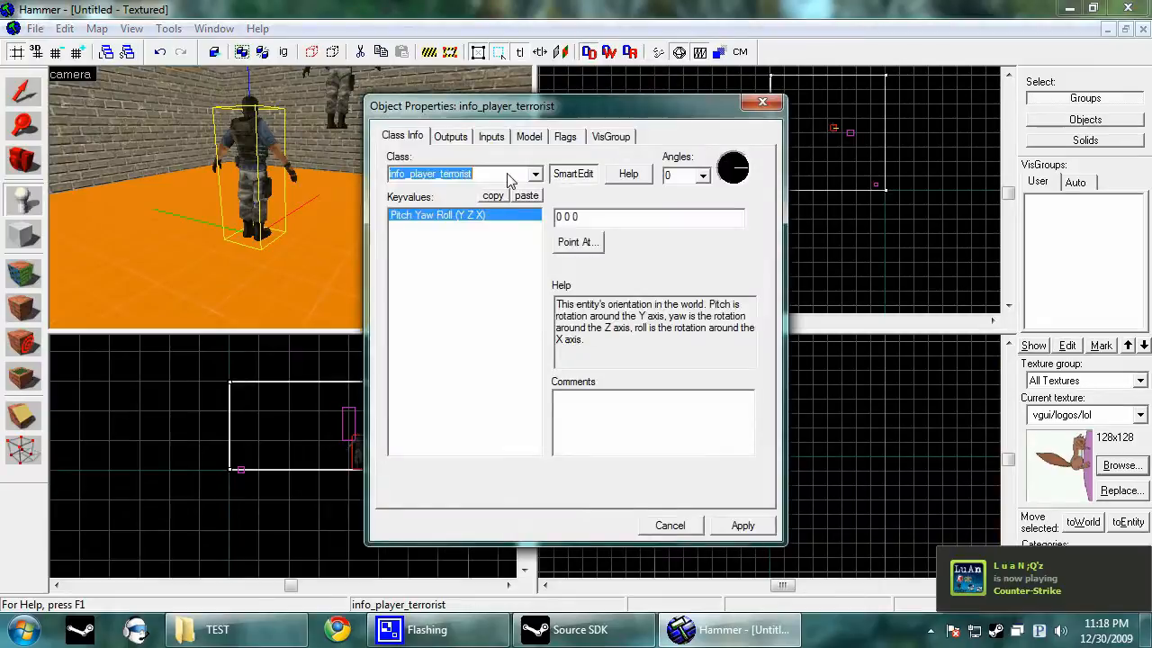
type("light")
left_click(742, 524)
left_click(780, 107)
Raise the light above the floor and reposition it inside the room.
left_click(24, 92)
left_click_drag(359, 469, 430, 432)
scroll(851, 135, "up", 3)
left_click_drag(905, 138, 871, 142)
scroll(873, 136, "up", 4)
Clear the selection and save the map as TexTst.
key("Escape")
key("ctrl+s")
type("TexTst")
key("Return")
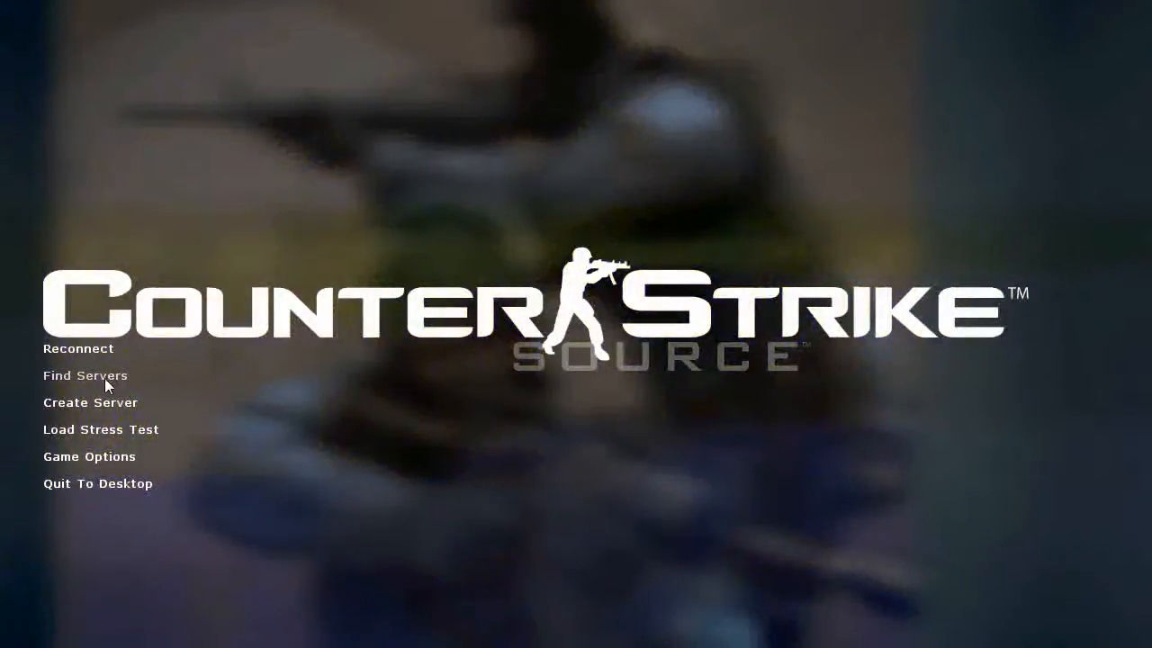
Create a Counter-Strike: Source server with the map TexTst and start it.
left_click(90, 403)
left_click(550, 194)
scroll(583, 348, "down", 8)
scroll(565, 366, "down", 3)
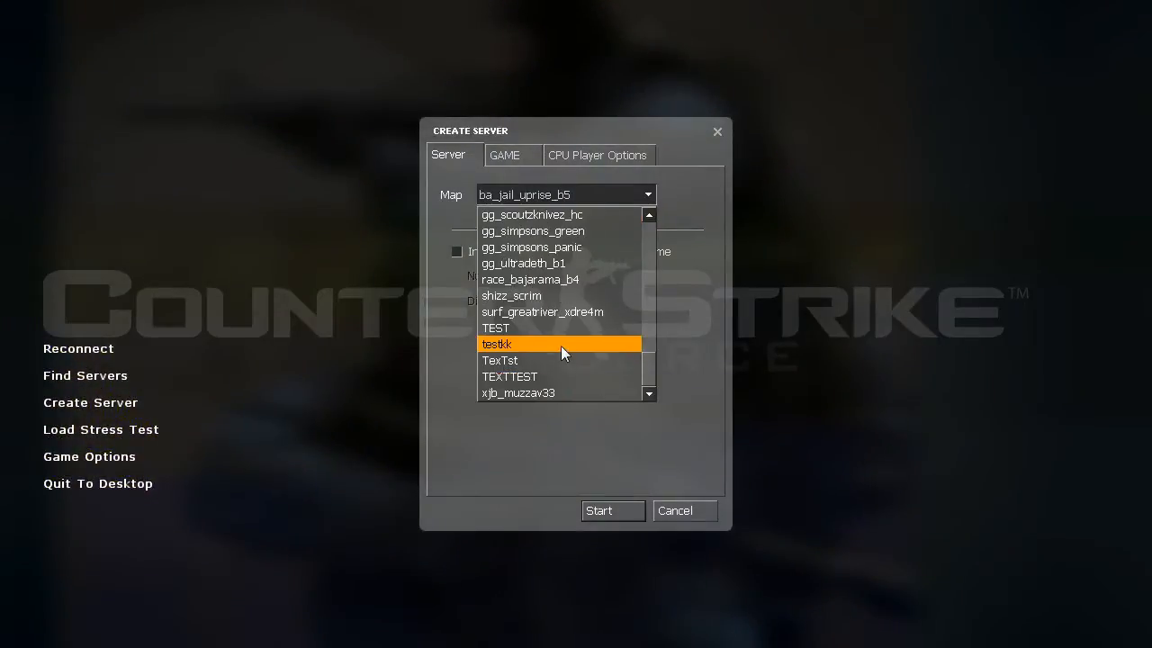
left_click(556, 361)
left_click(604, 514)
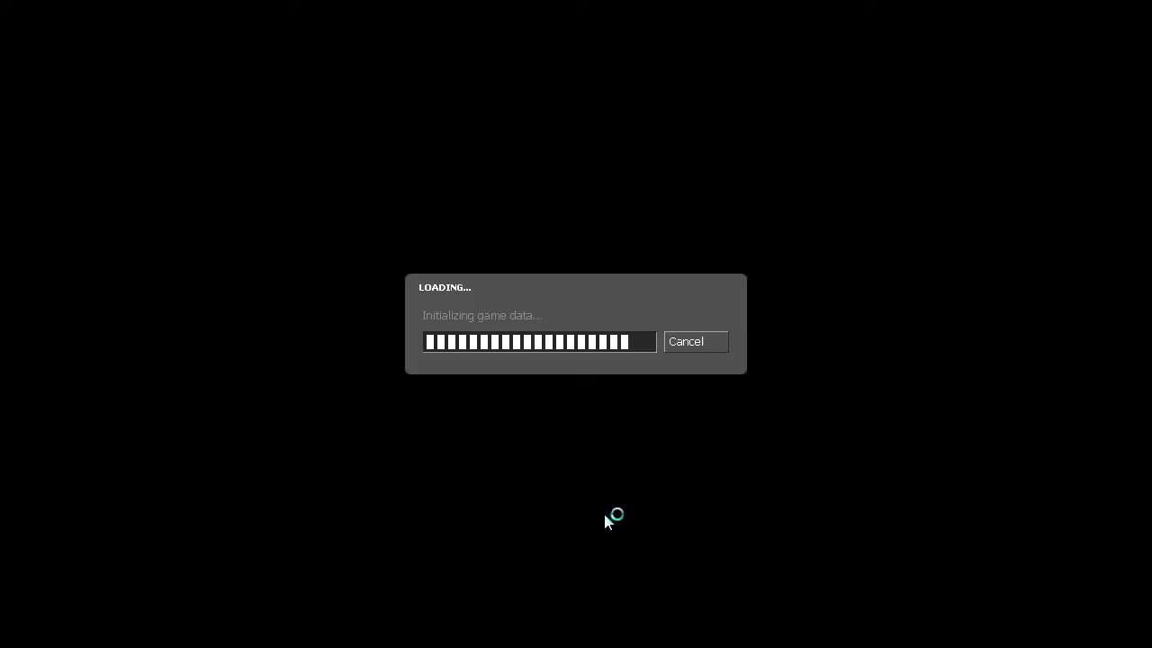
Dismiss the welcome screen, join the Terrorist team with the first character class and equip the knife.
key("Return")
key("1")
key("1")
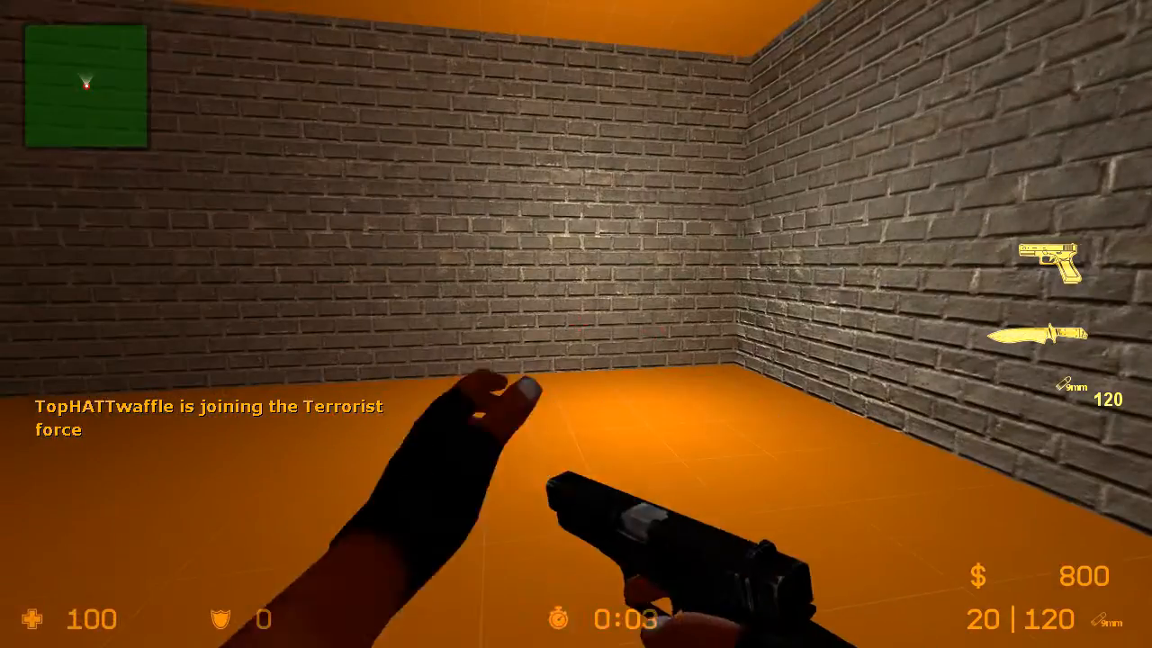
key("3")
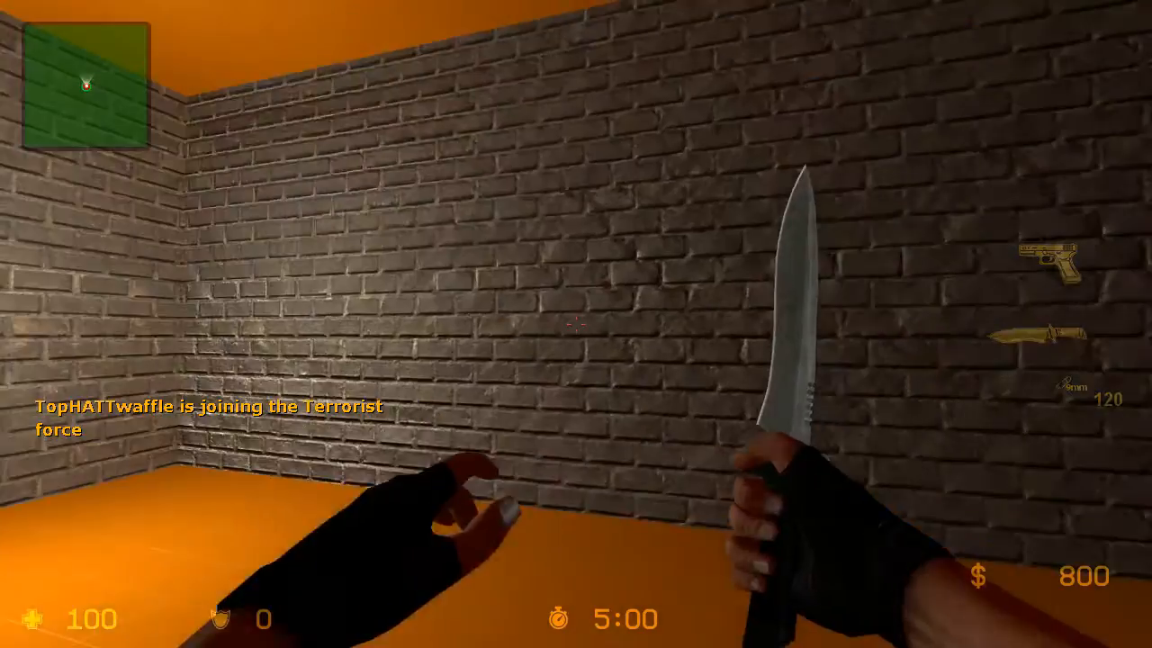
Walk around the room and examine the bump-mapped brick walls up close and from different angles.
left_click(576, 324)
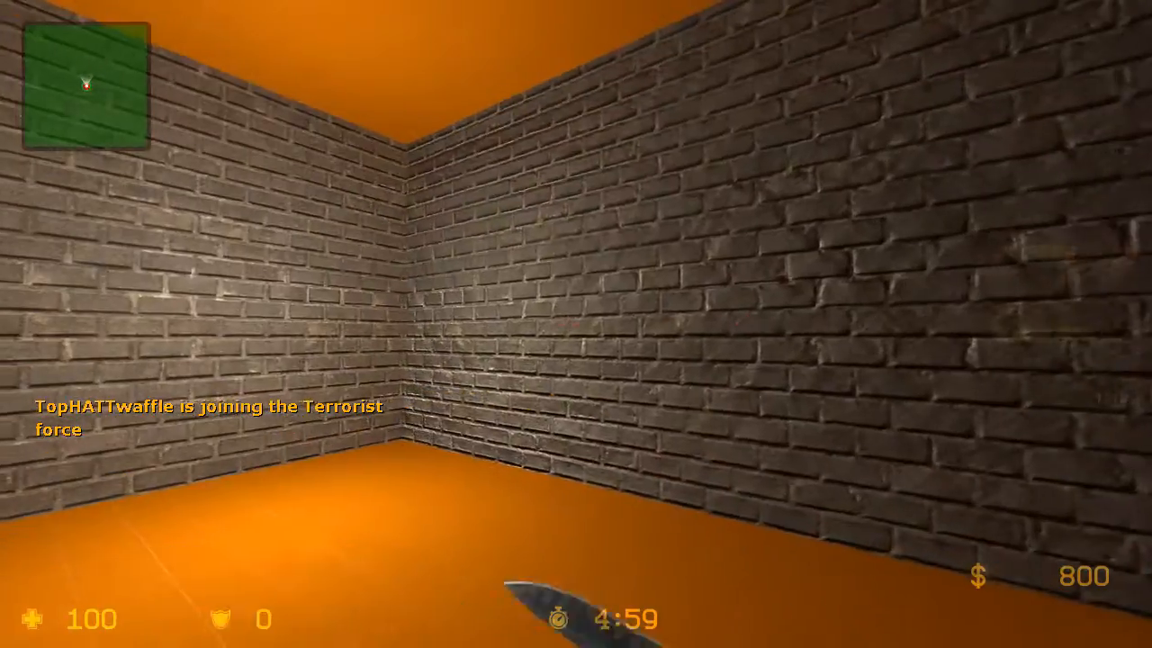
key("w")
left_click(576, 324)
left_click(576, 324)
left_click(577, 324)
left_click(576, 324)
key("w")
left_click(576, 325)
left_click(576, 324)
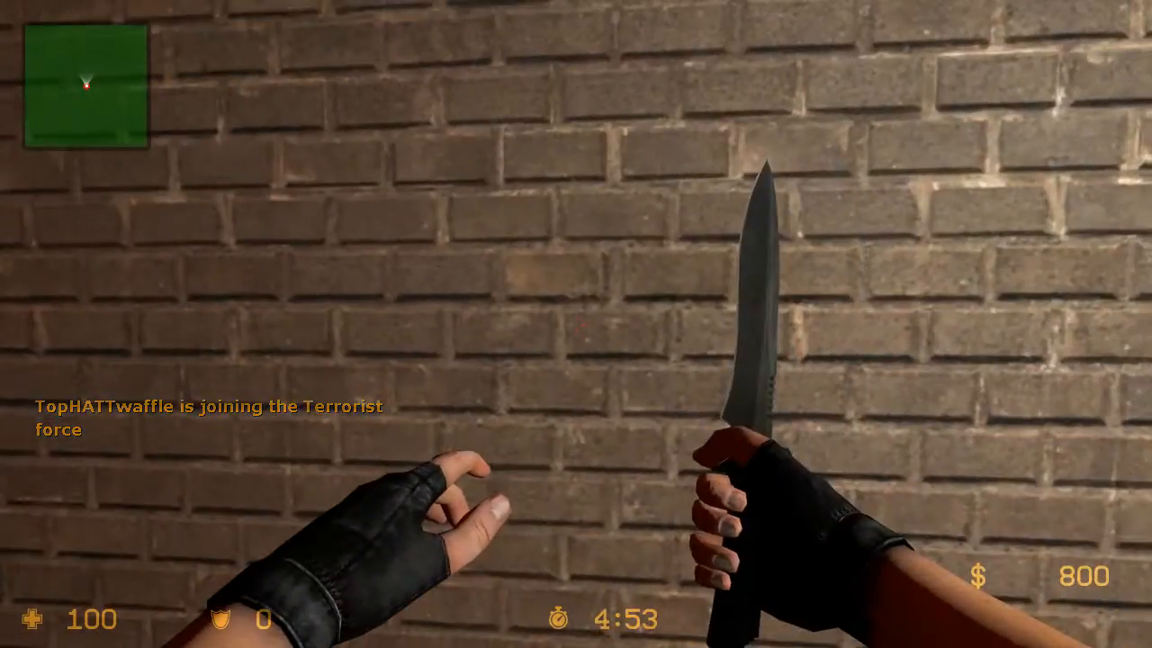
key("w")
left_click(576, 324)
left_click(576, 324)
left_click(576, 325)
key("s")
left_click(576, 324)
key("w")
left_click(576, 324)
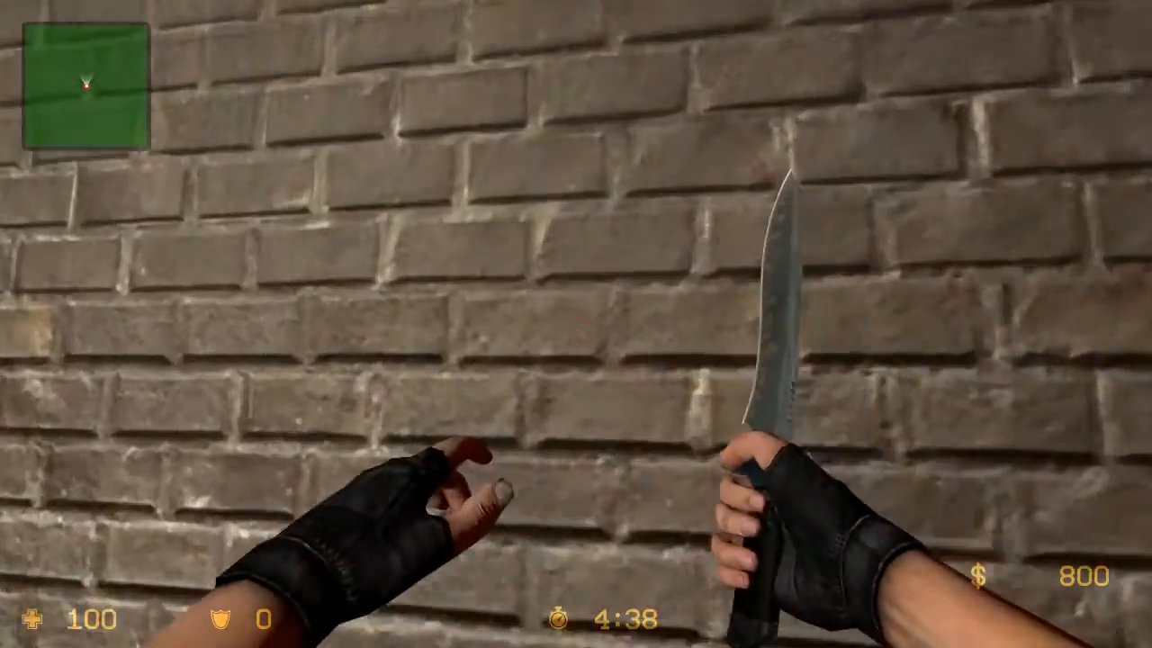
left_click(576, 325)
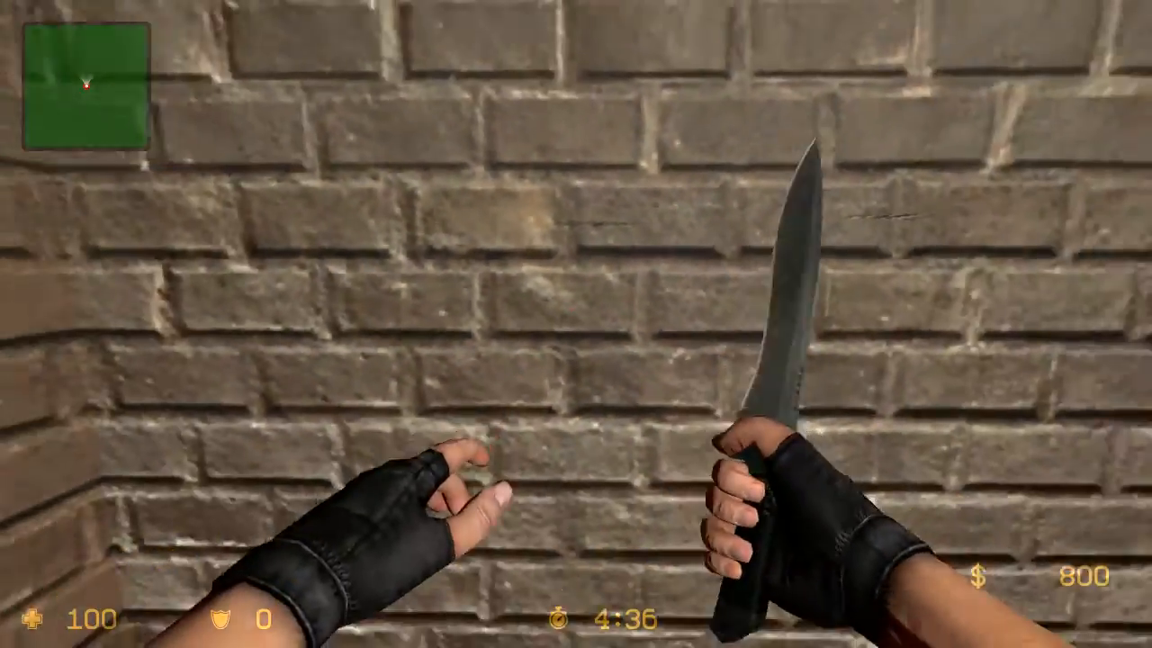
key("s")
key("w")
key("s")
left_click(576, 325)
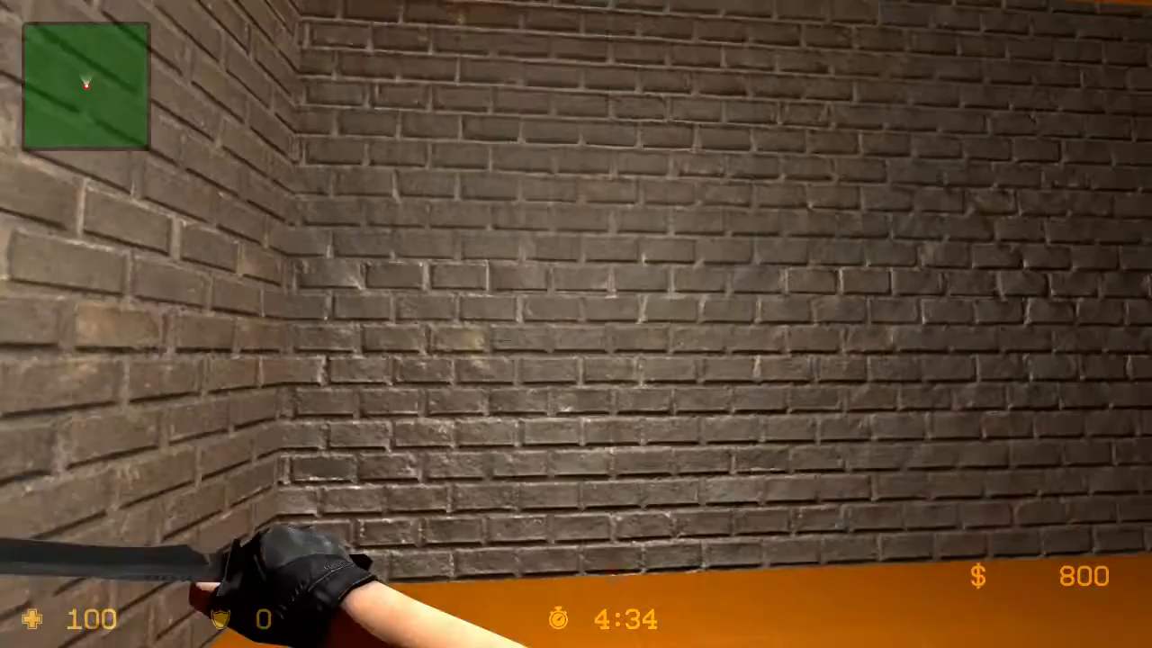
key("w")
key("w")
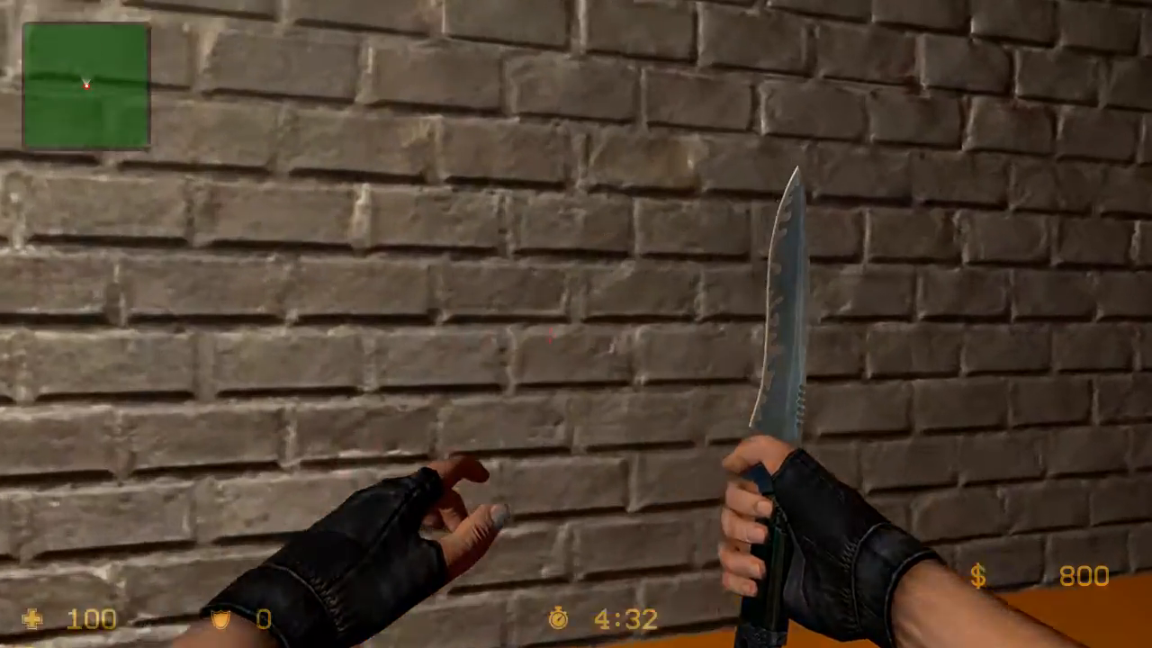
left_click(576, 324)
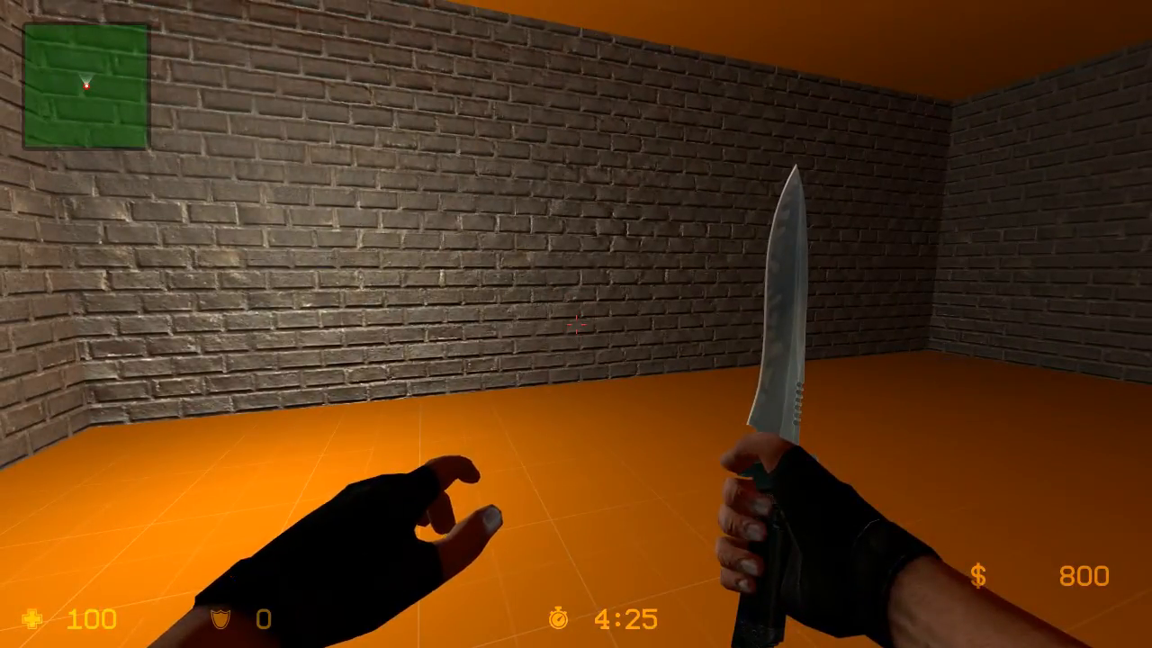
Enable the flashlight through the console with mp_flashlight 1, then return to the game.
key("grave")
type("mp_flashlight 1")
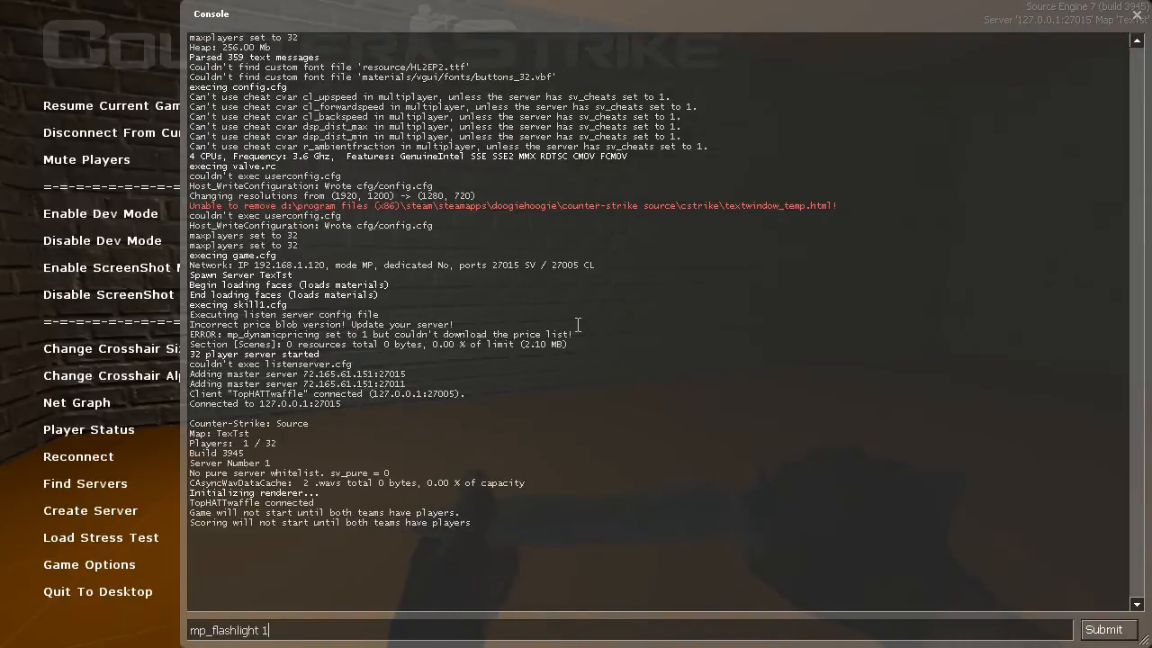
key("Return")
key("grave")
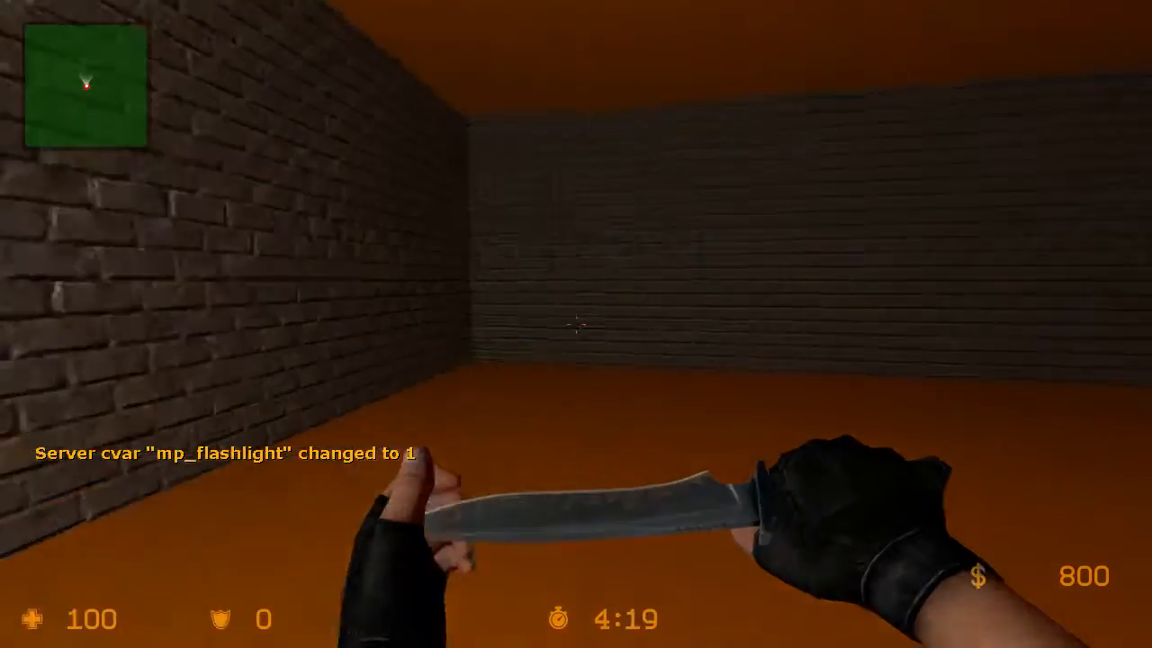
Turn on the flashlight near a wall and examine how the brick bump map reacts to its light.
key("w")
key("f")
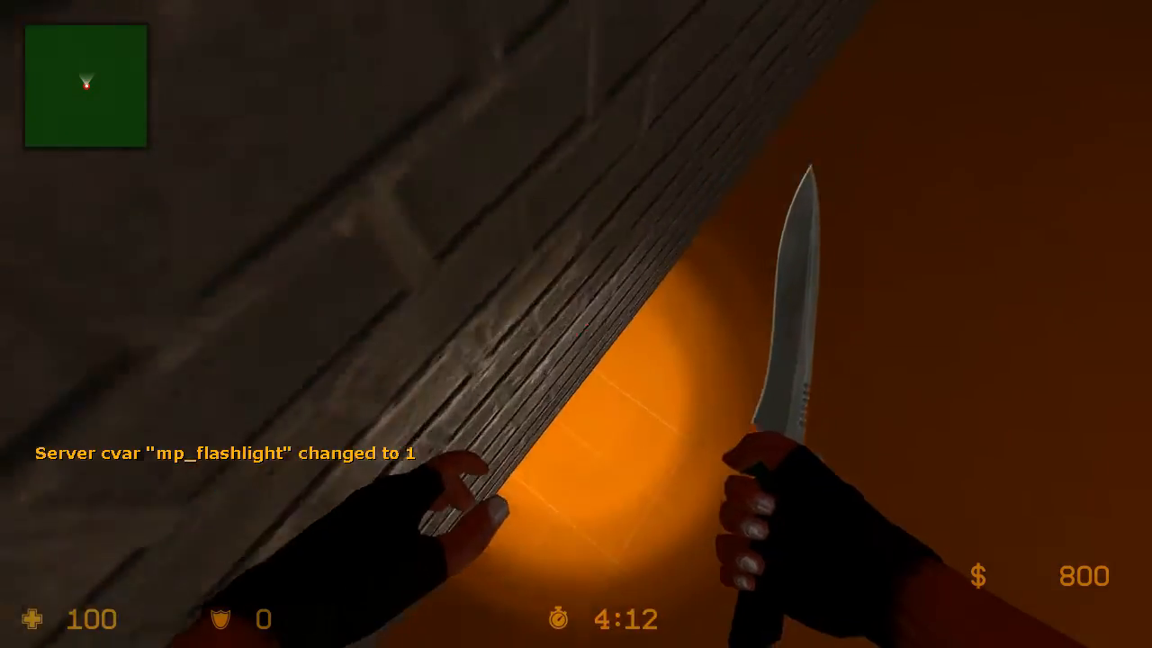
left_click(576, 324)
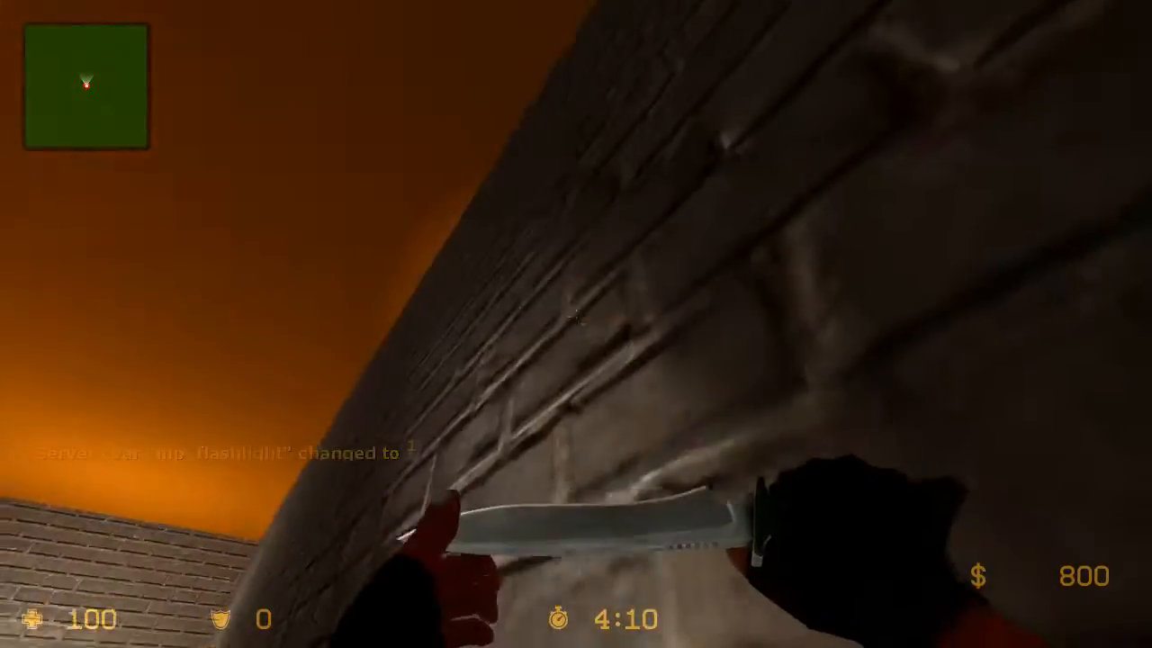